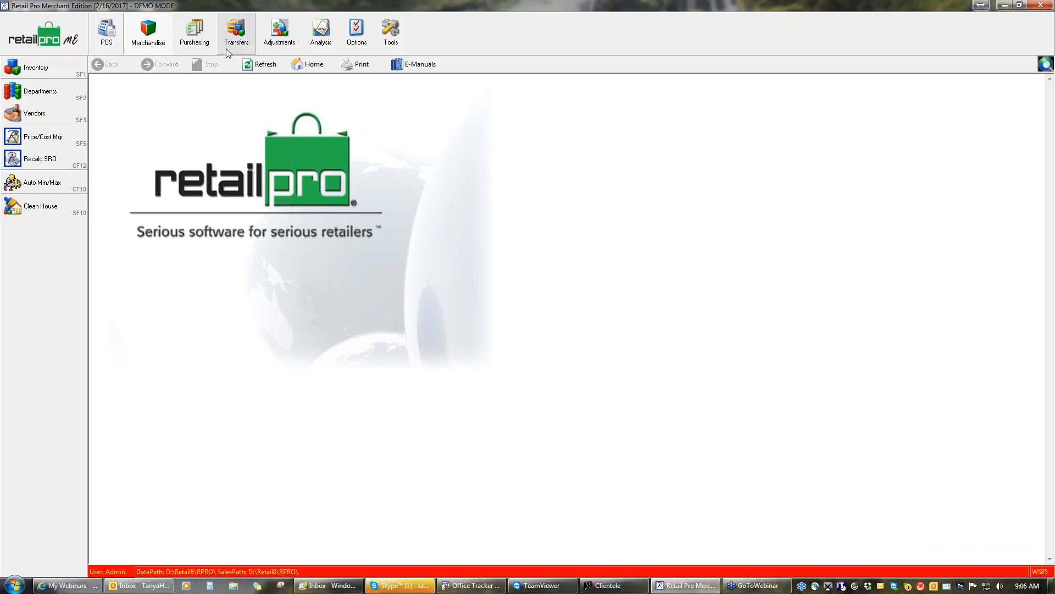
Open the Auto Min/Max utility from the Merchandise area
{"action": "left_click", "coordinate": [244, 40]}
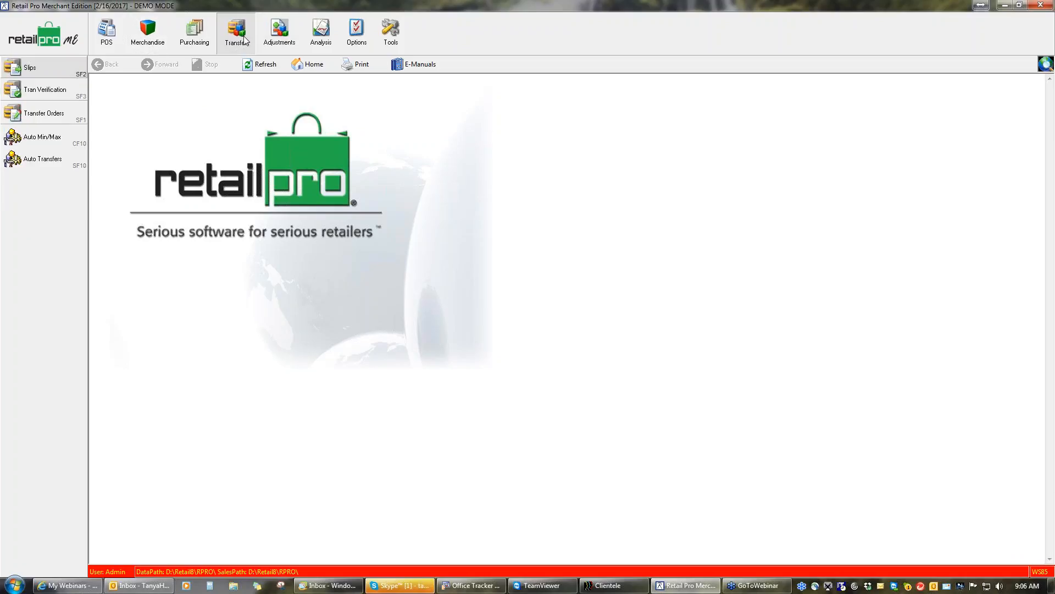
{"action": "left_click", "coordinate": [198, 42]}
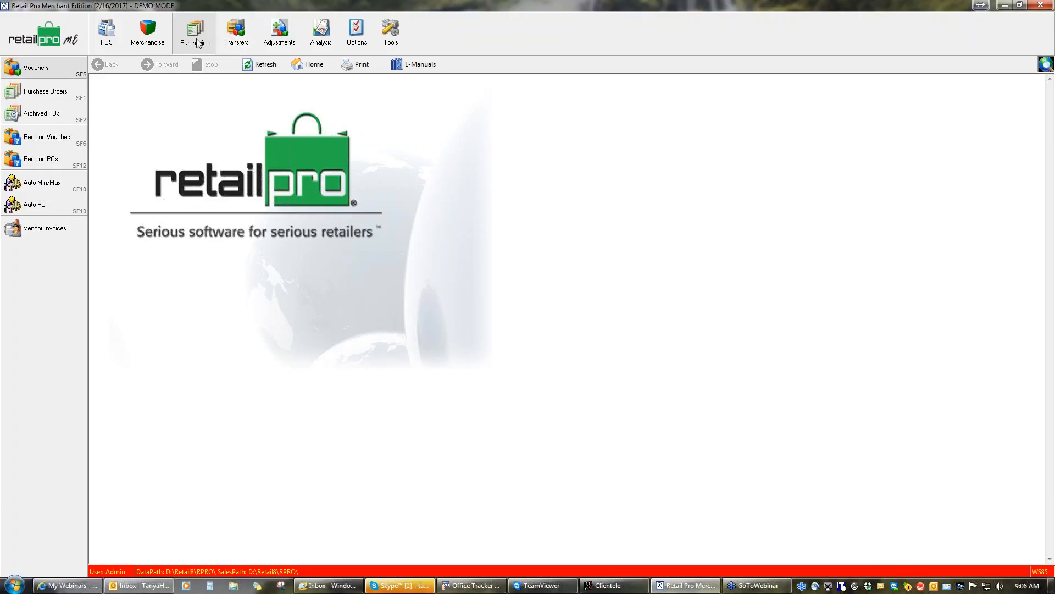
{"action": "left_click", "coordinate": [154, 43]}
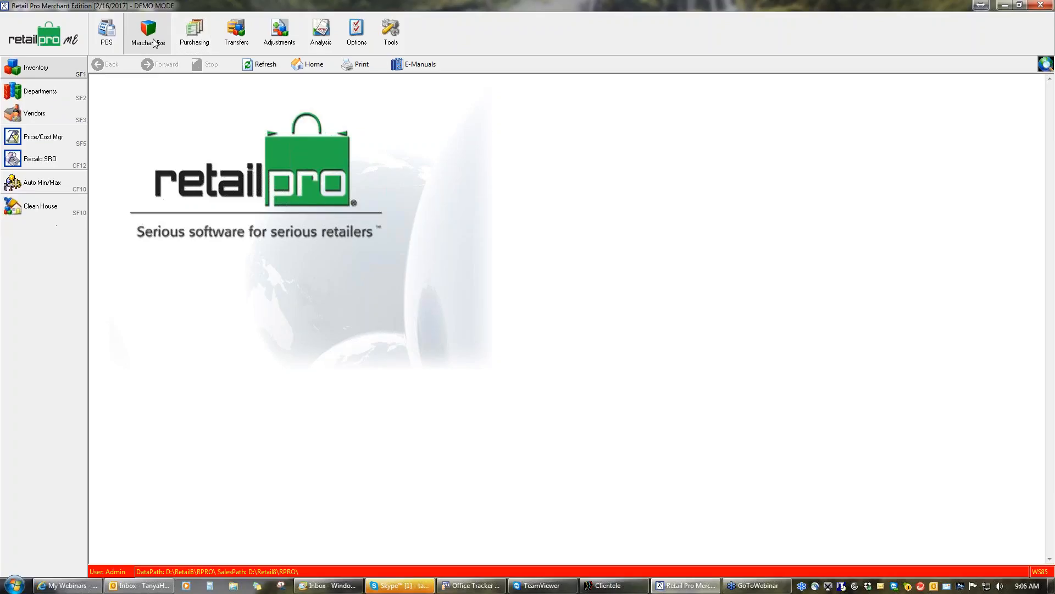
{"action": "left_click", "coordinate": [48, 183]}
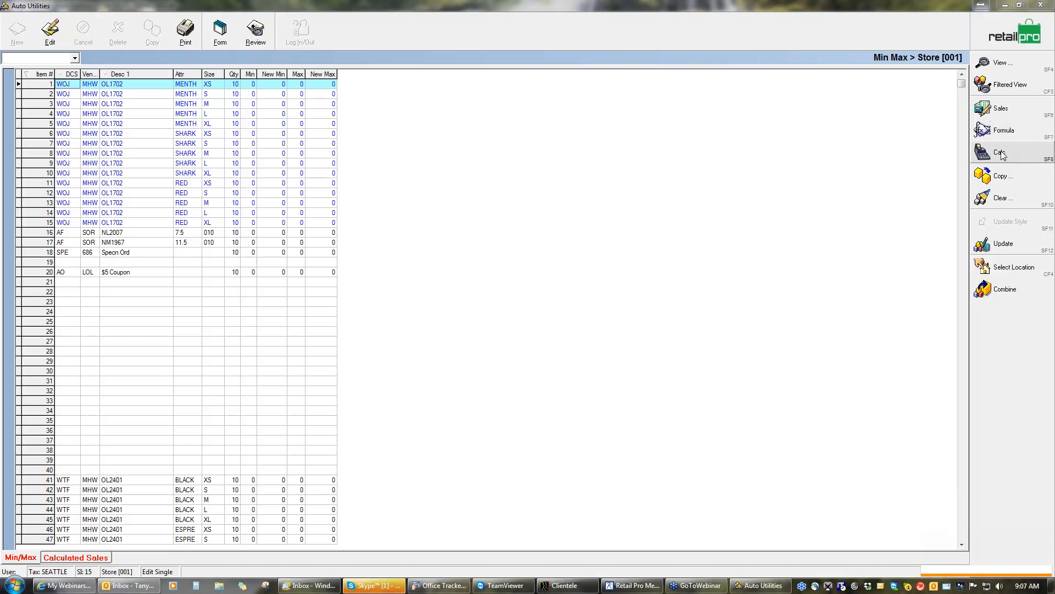
Open the sales calculation settings and set the sales range's date filter type to "'?' months '?' months ago"
{"action": "left_click", "coordinate": [999, 110]}
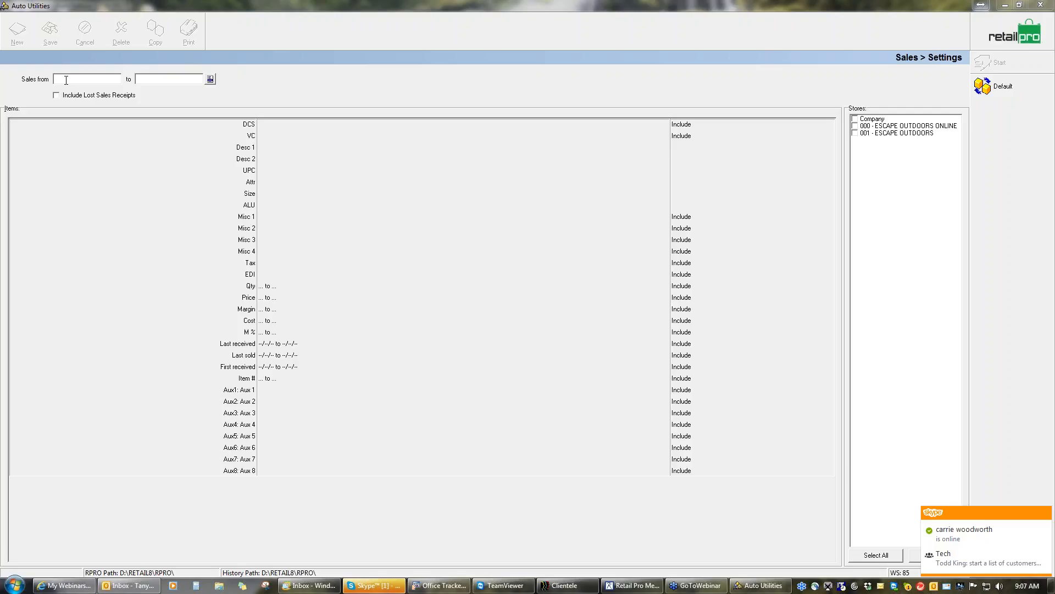
{"action": "left_click", "coordinate": [210, 78]}
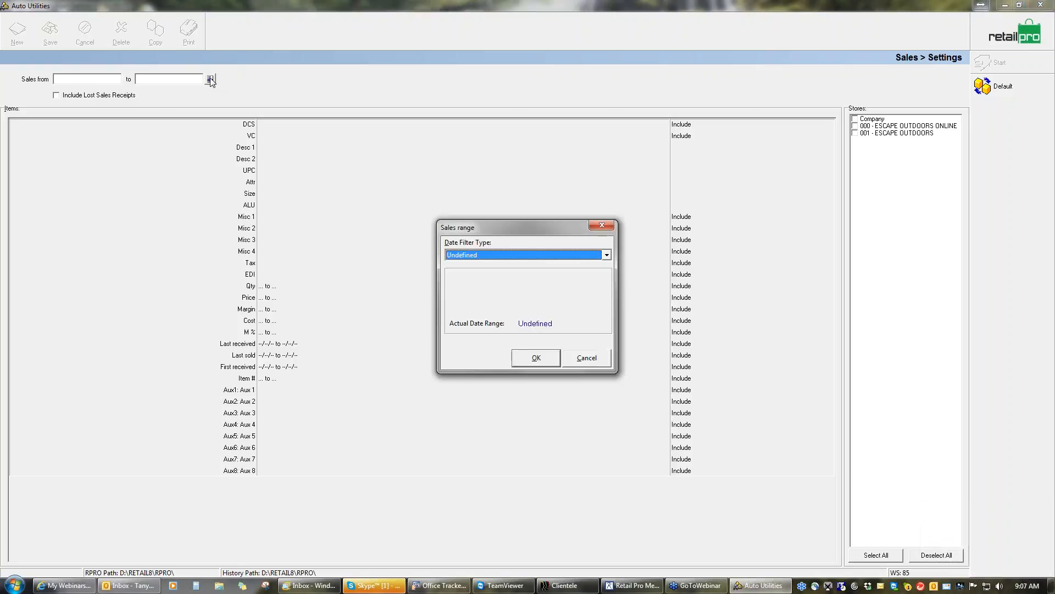
{"action": "left_click", "coordinate": [607, 255]}
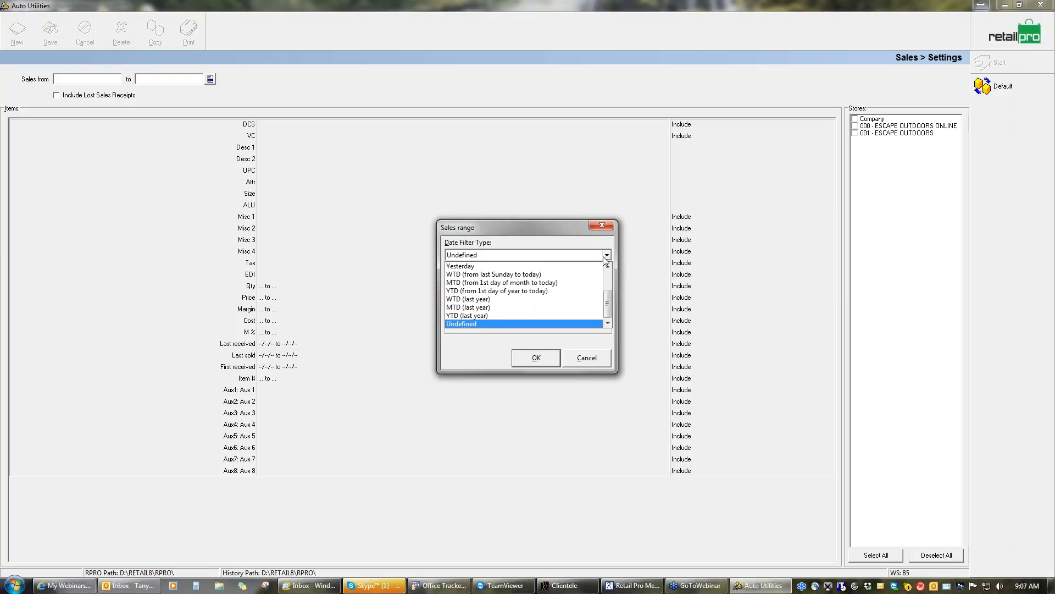
{"action": "left_click", "coordinate": [609, 278]}
{"action": "scroll", "coordinate": [610, 278], "scroll_direction": "up", "scroll_amount": 2}
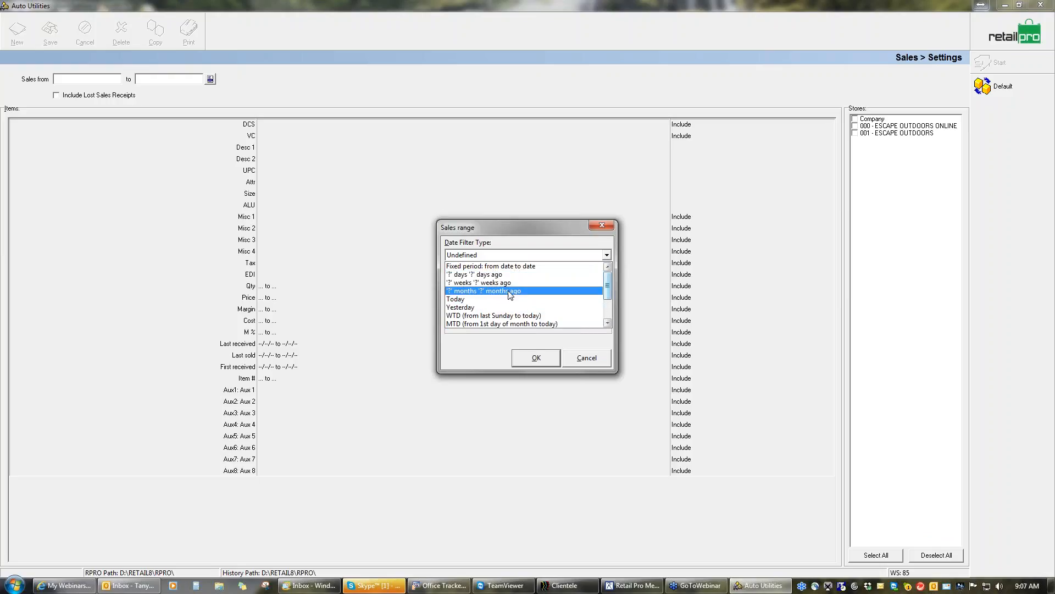
{"action": "left_click", "coordinate": [495, 278]}
{"action": "left_click", "coordinate": [490, 283]}
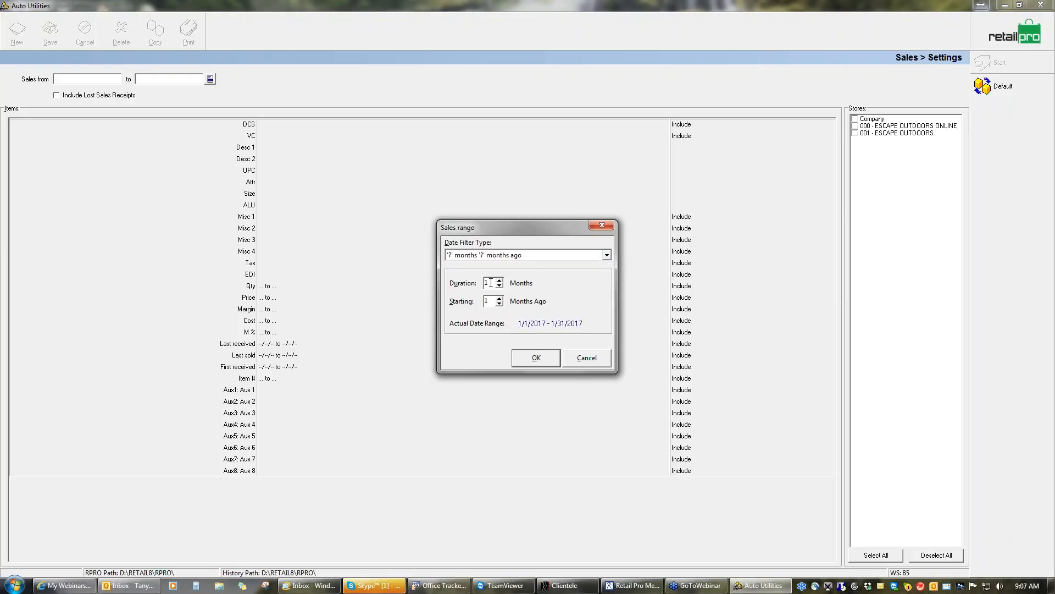
Set the sales range to a duration of 12 months starting 11 months ago and apply it
{"action": "type", "text": "2"}
{"action": "left_click", "coordinate": [488, 301]}
{"action": "type", "text": "2"}
{"action": "left_click", "coordinate": [499, 303]}
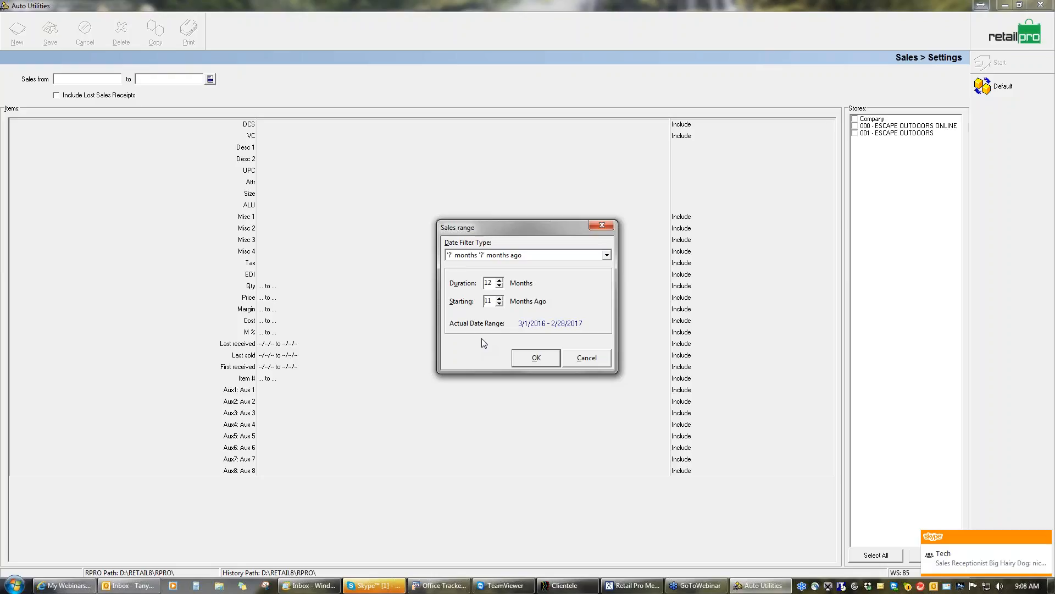
{"action": "left_click", "coordinate": [536, 357]}
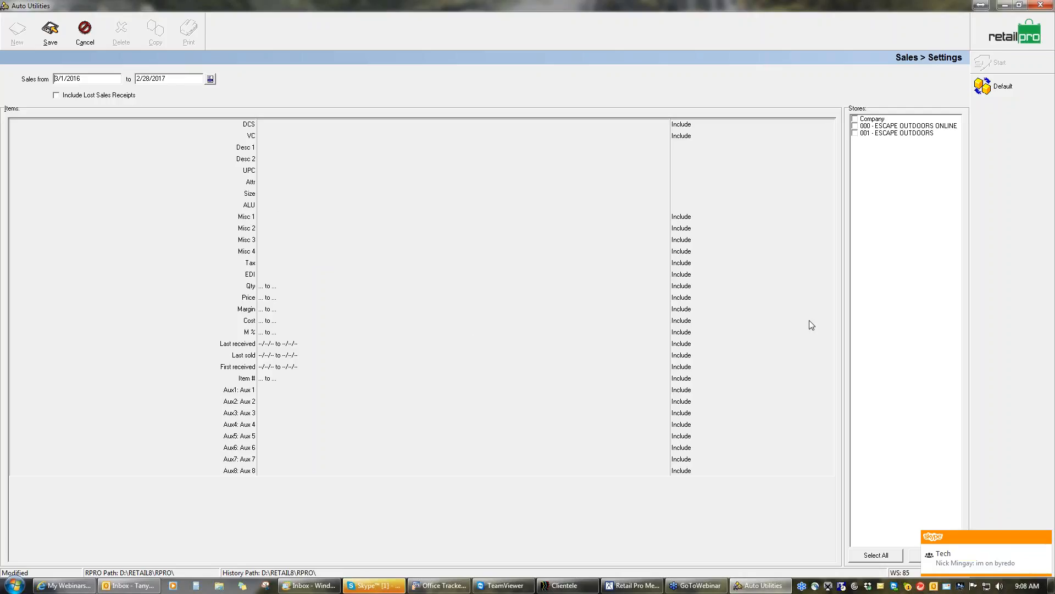
Include store 001 - ESCAPE OUTDOORS and run the sales calculation, saving the settings and confirming the proposed Min Max update
{"action": "left_click", "coordinate": [856, 133]}
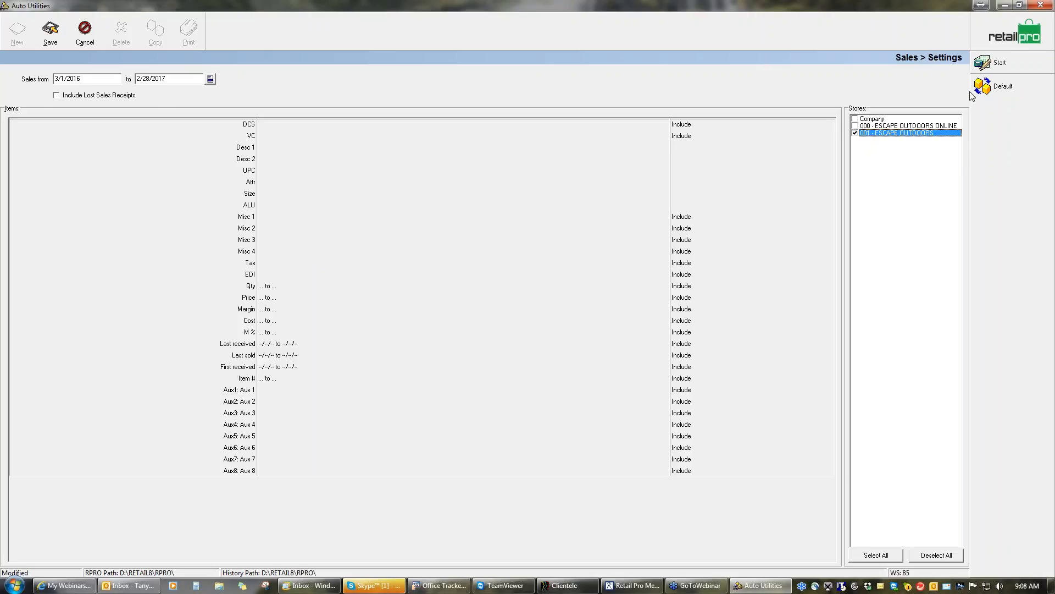
{"action": "left_click", "coordinate": [999, 63]}
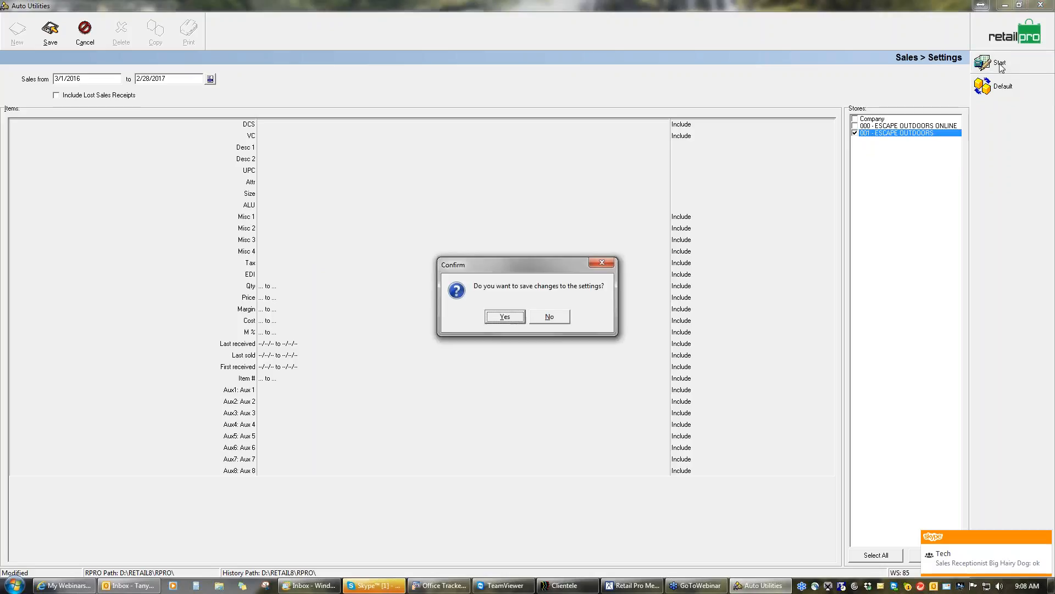
{"action": "left_click", "coordinate": [512, 319]}
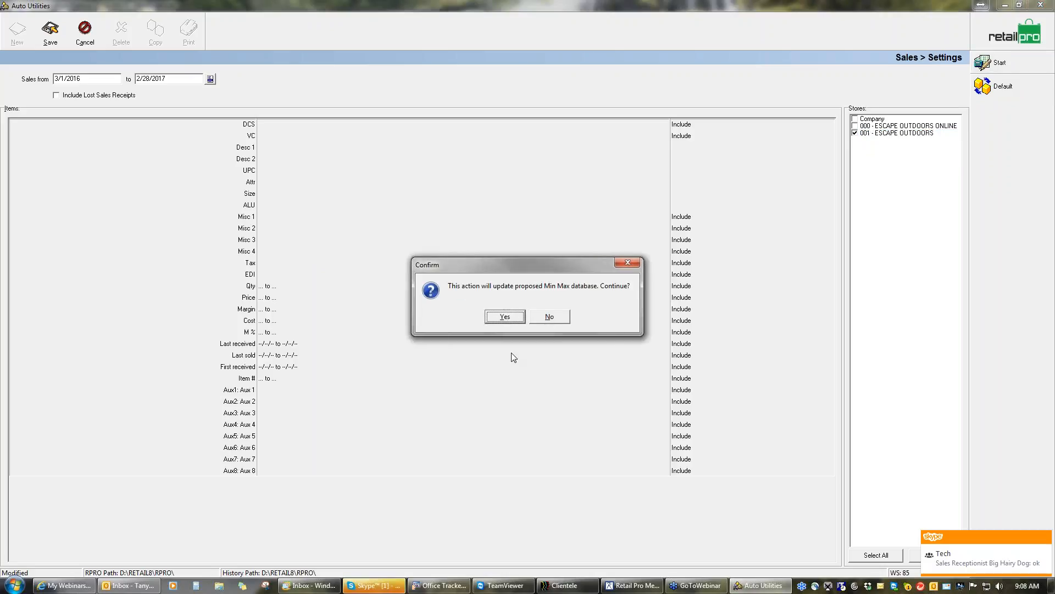
{"action": "left_click", "coordinate": [504, 316]}
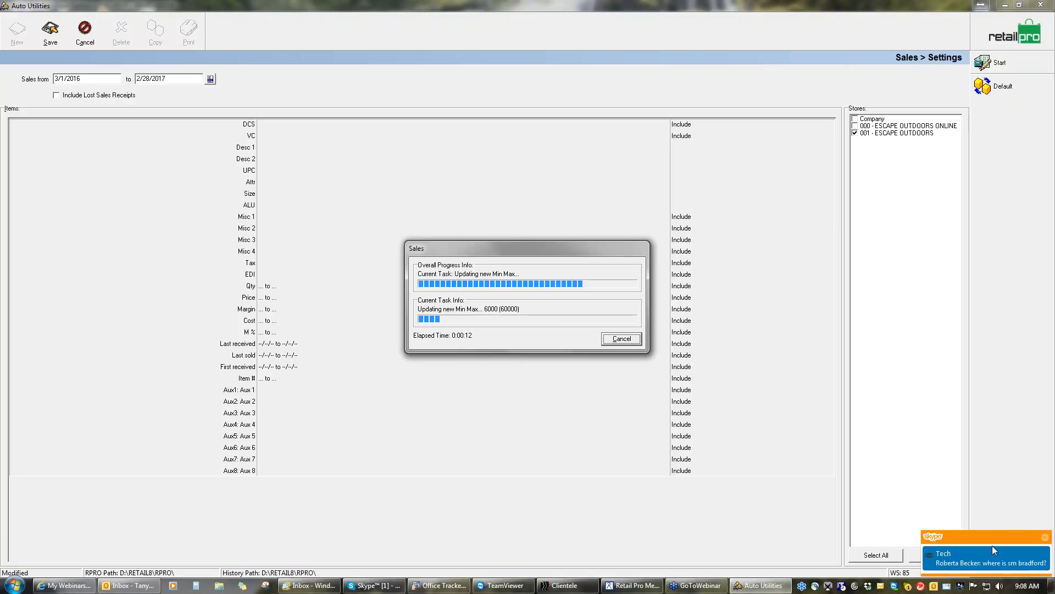
{"action": "left_click", "coordinate": [1044, 537]}
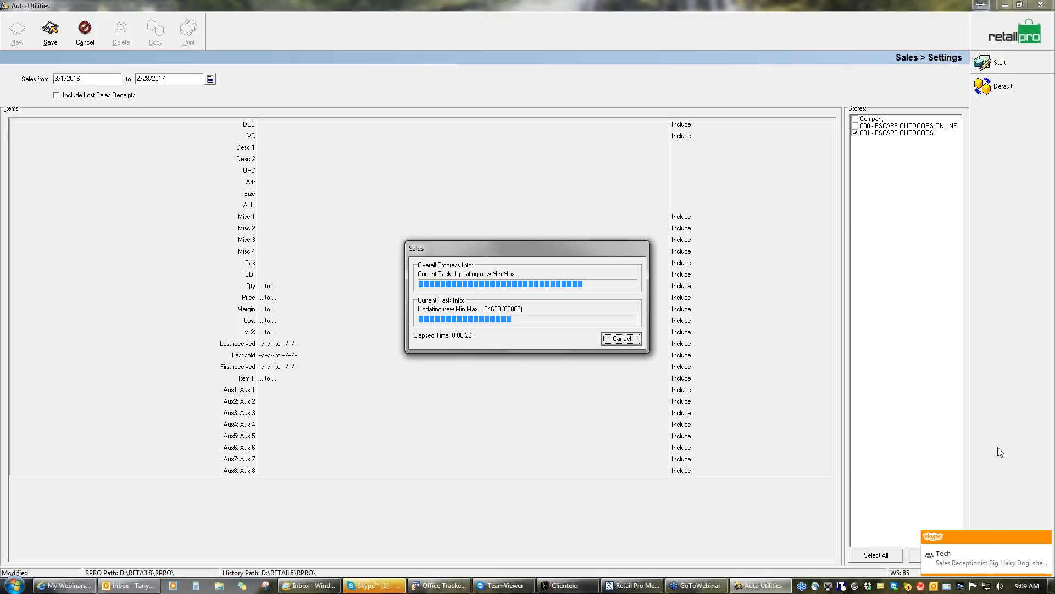
{"action": "left_click", "coordinate": [1047, 541]}
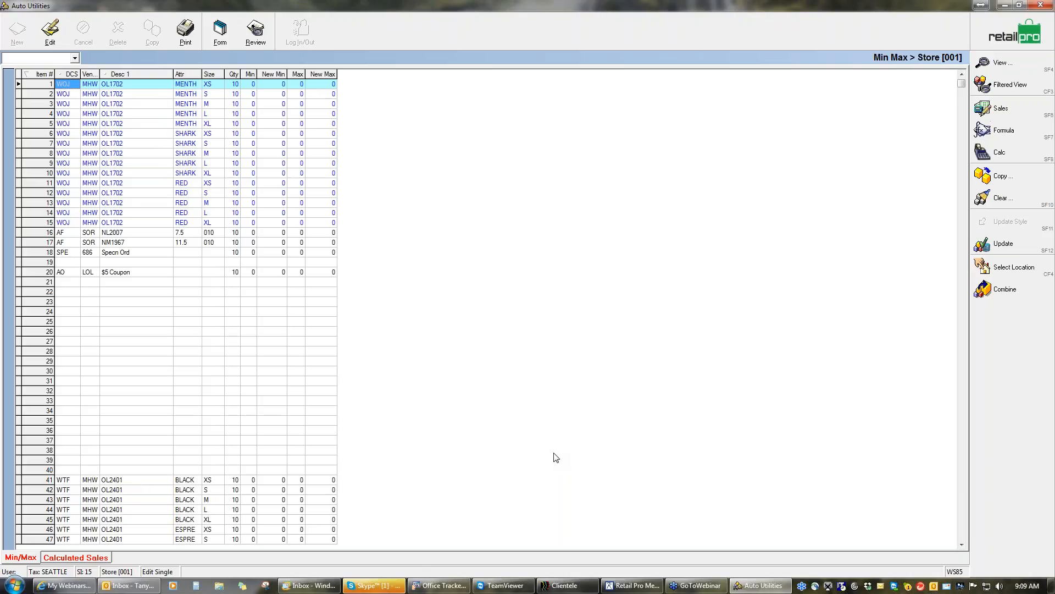
Open the Auto Min Max formulas and create a new formula
{"action": "left_click", "coordinate": [1006, 132]}
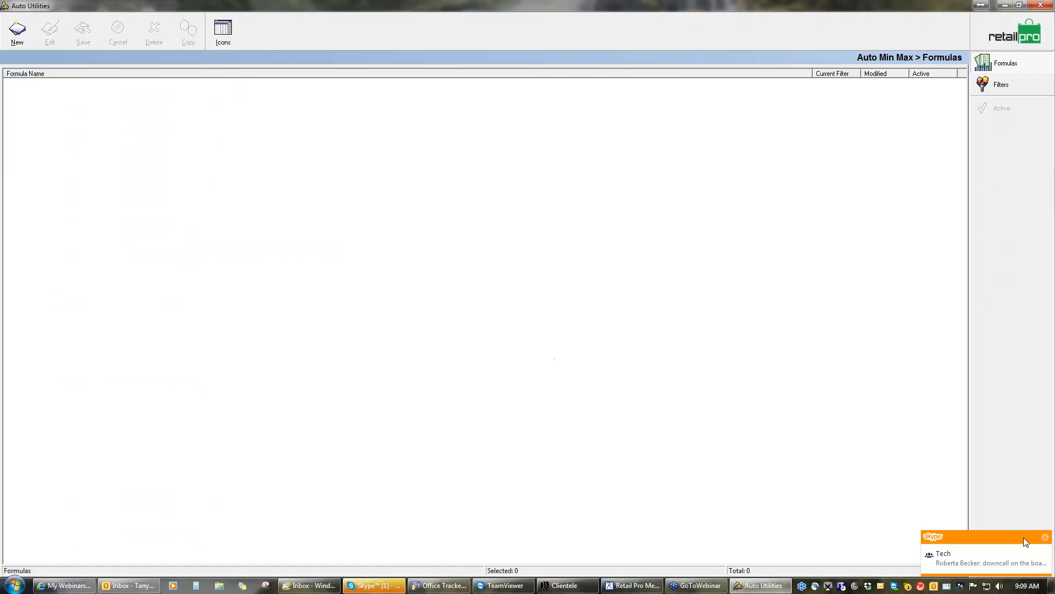
{"action": "left_click", "coordinate": [1046, 539]}
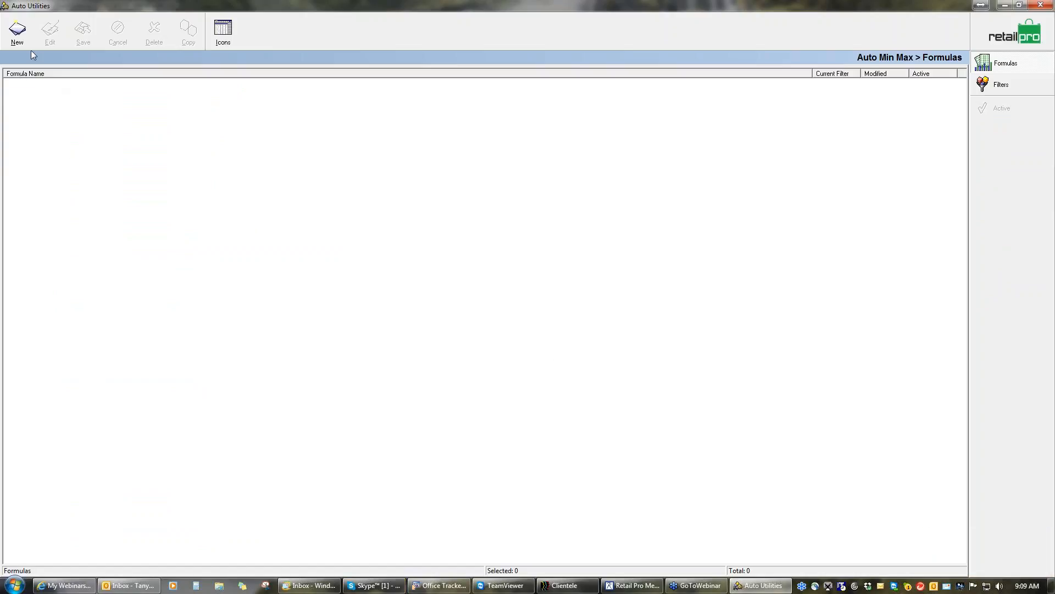
{"action": "left_click", "coordinate": [20, 34]}
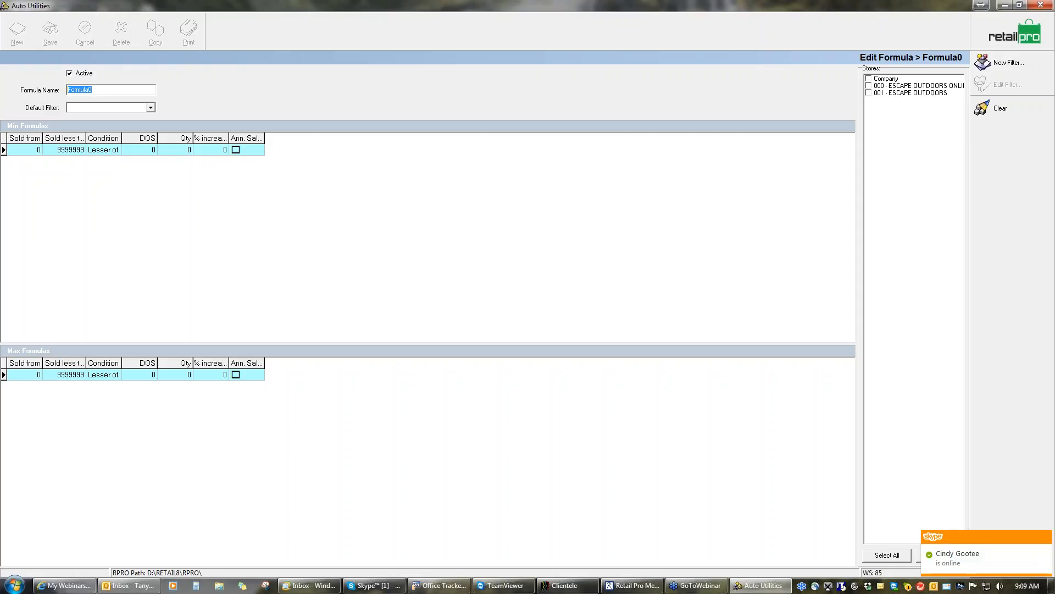
{"action": "key", "text": "BackSpace"}
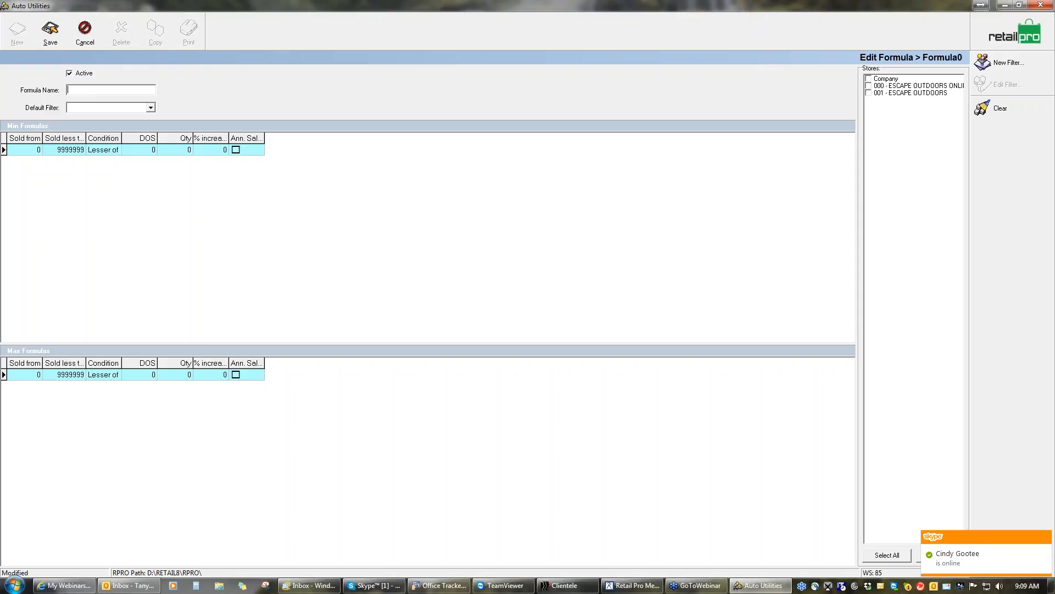
{"action": "type", "text": "30 day"}
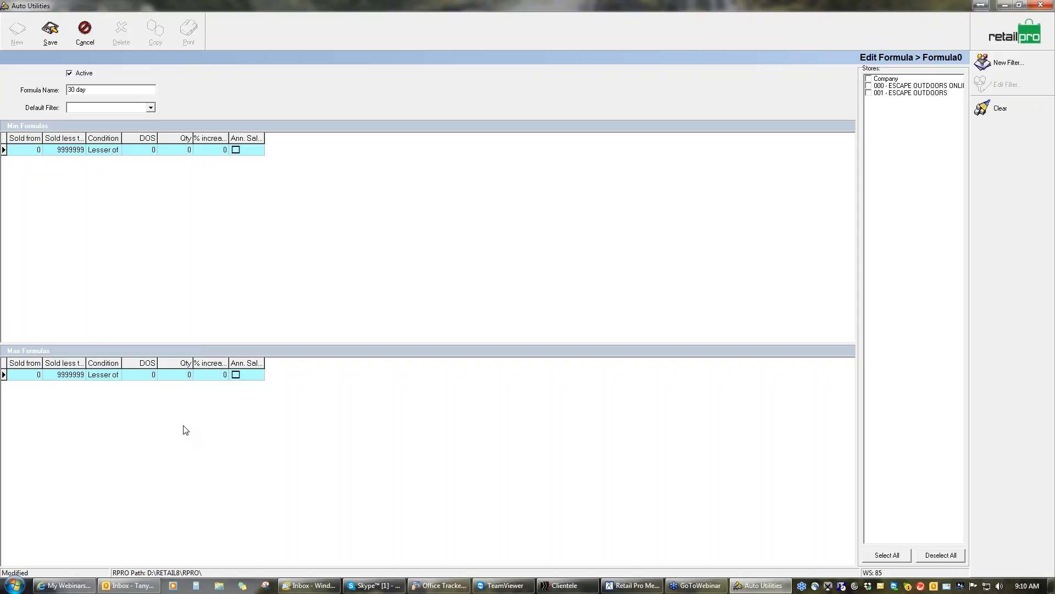
{"action": "left_click", "coordinate": [34, 150]}
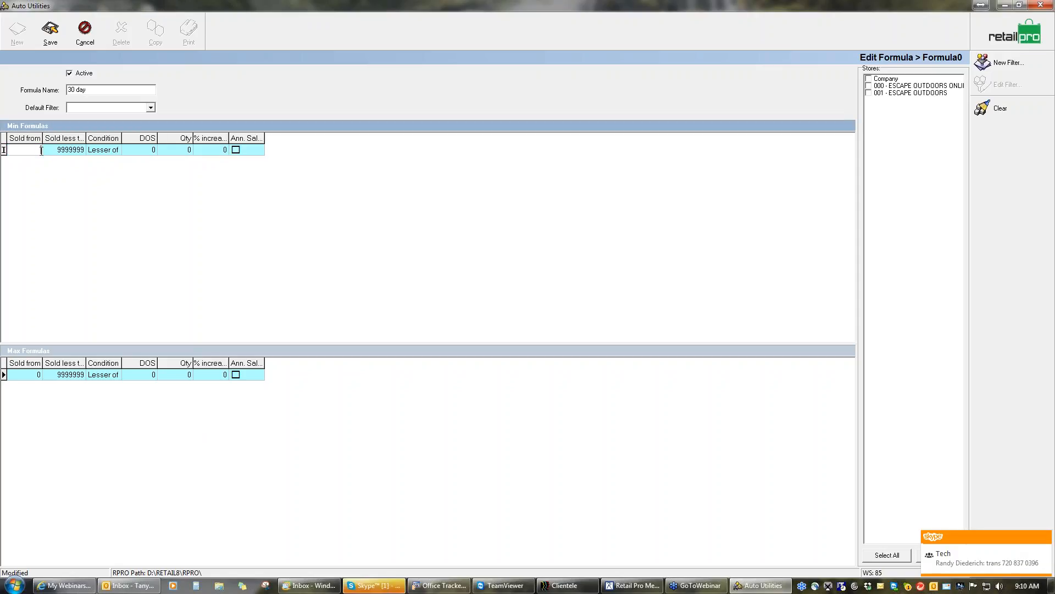
{"action": "type", "text": "1"}
{"action": "left_click", "coordinate": [77, 150]}
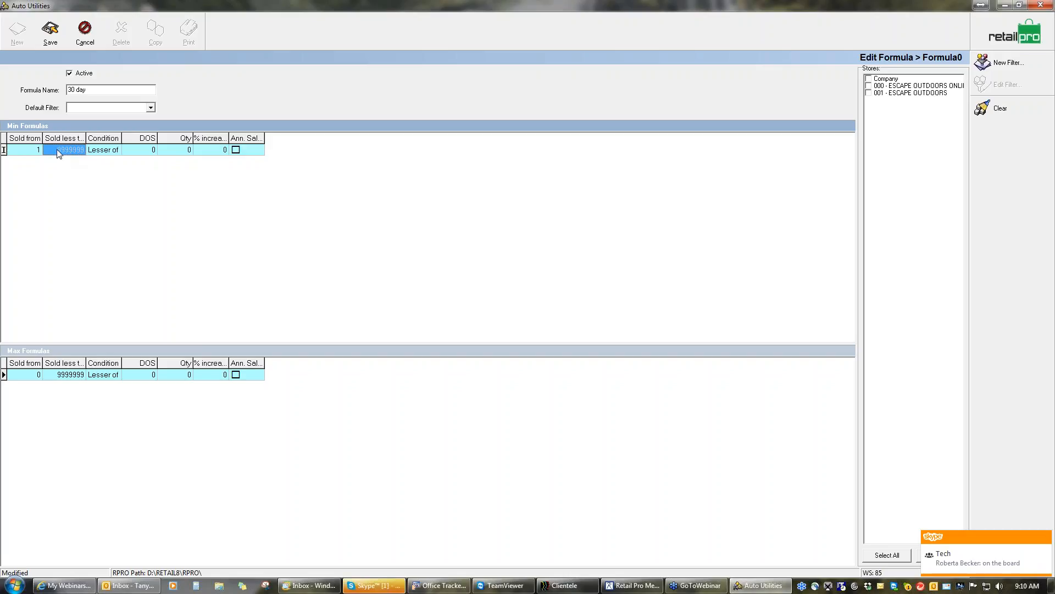
{"action": "left_click", "coordinate": [143, 150]}
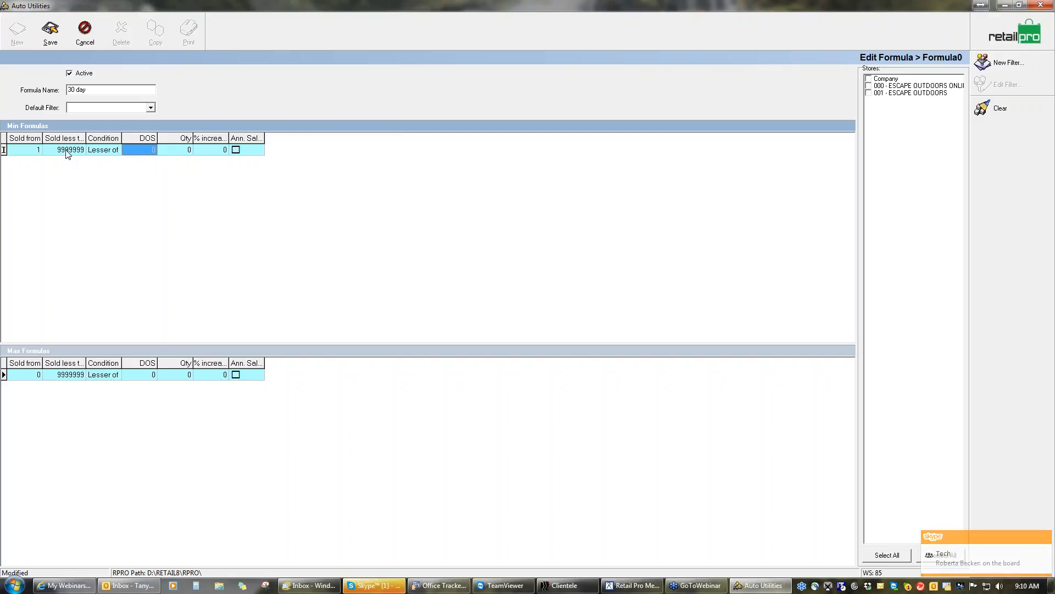
{"action": "left_click", "coordinate": [46, 151]}
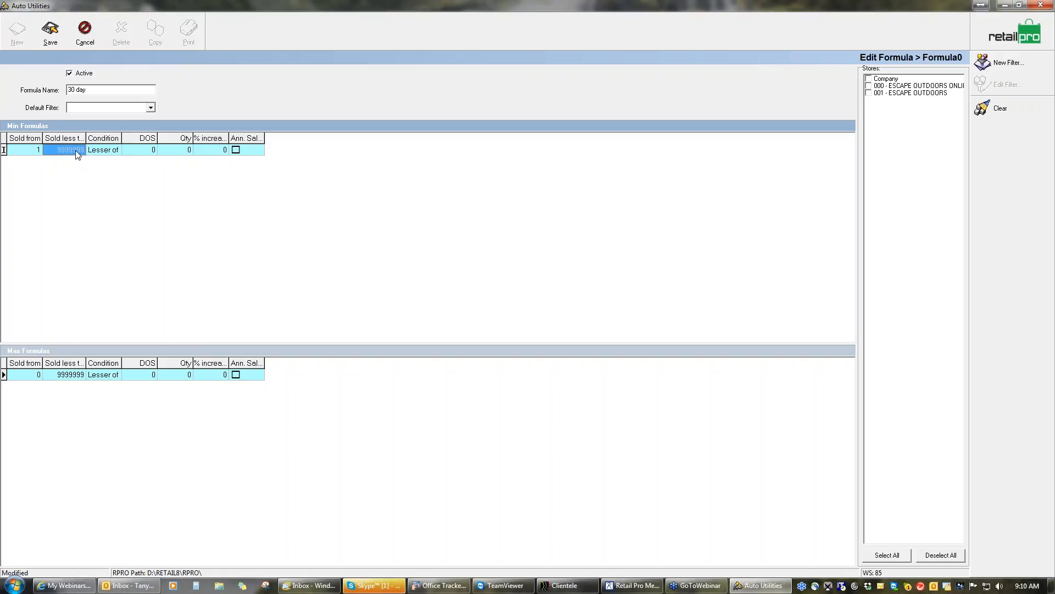
{"action": "left_click", "coordinate": [85, 31]}
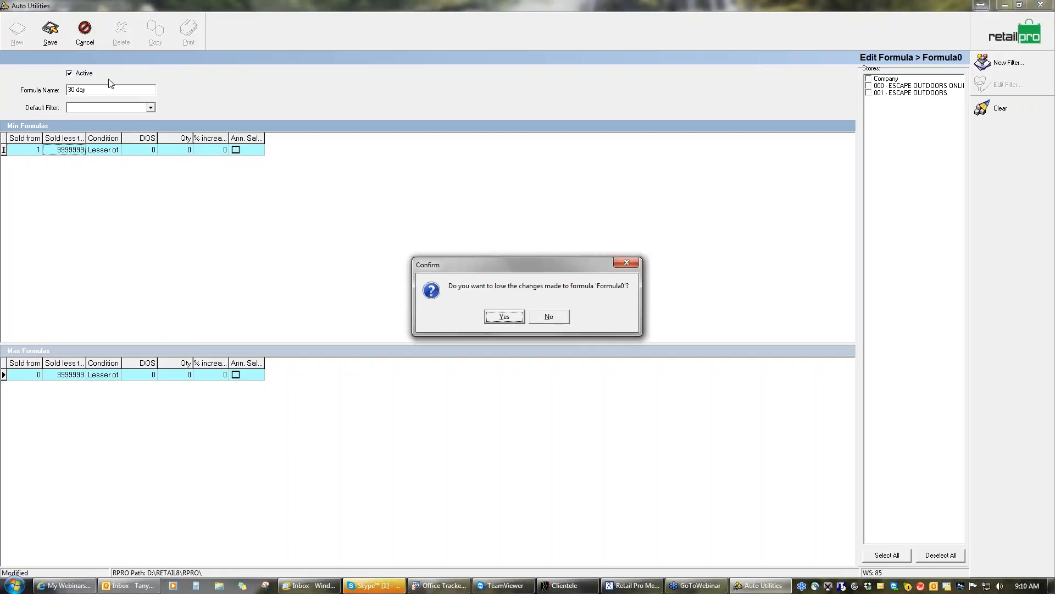
{"action": "left_click", "coordinate": [500, 317]}
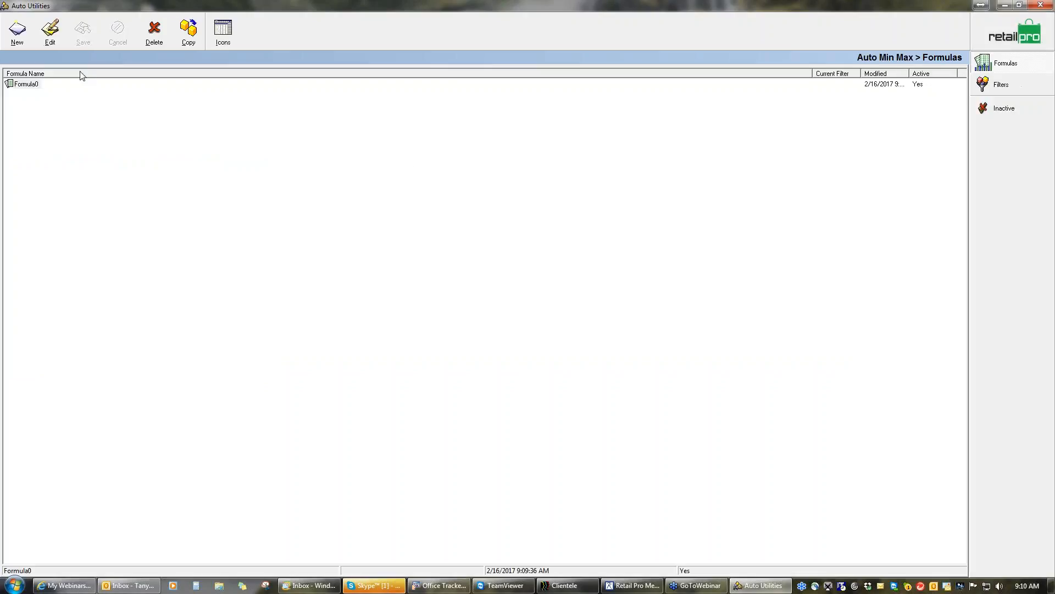
Reopen Formula0 for editing and rename it "30 day"
{"action": "left_click", "coordinate": [28, 84]}
{"action": "left_click", "coordinate": [49, 31]}
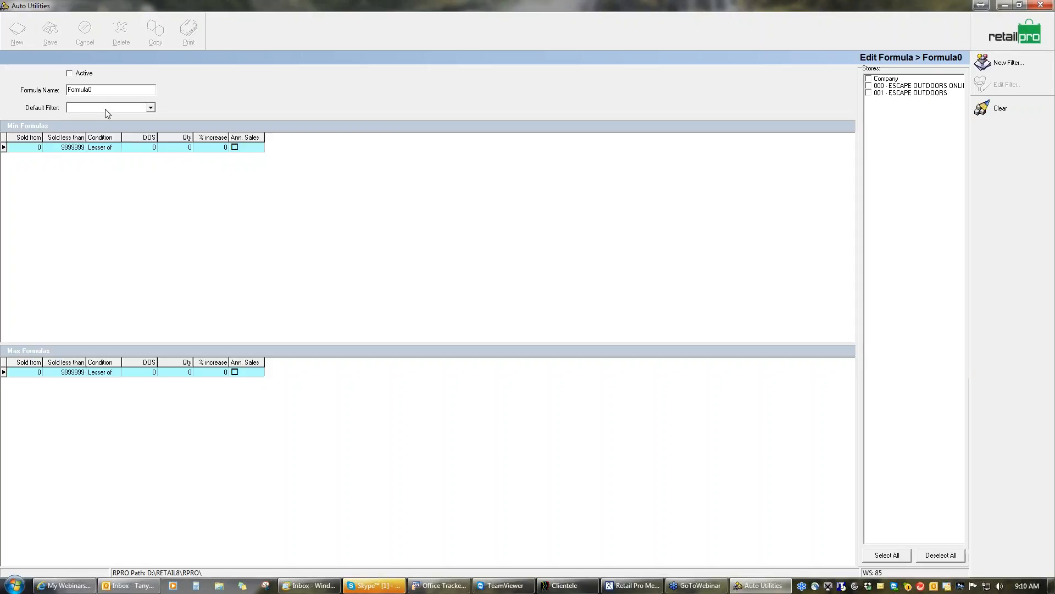
{"action": "left_click_drag", "start_coordinate": [95, 92], "coordinate": [37, 90]}
{"action": "type", "text": "3"}
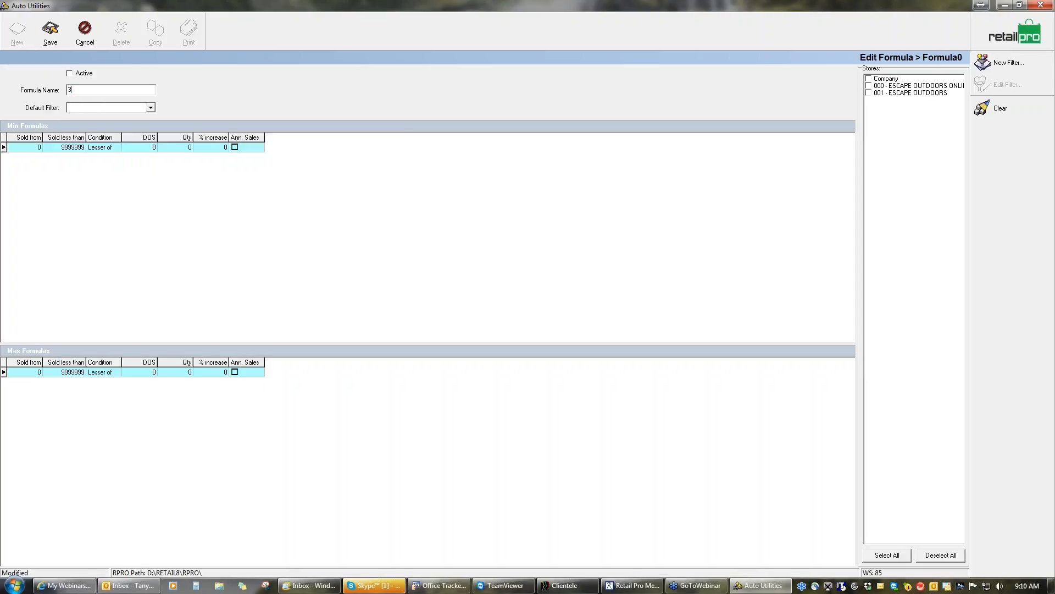
{"action": "type", "text": "0 day"}
Set the first Min formula row to cover items sold from 1 to less than 10
{"action": "left_click", "coordinate": [32, 147]}
{"action": "key", "text": "BackSpace"}
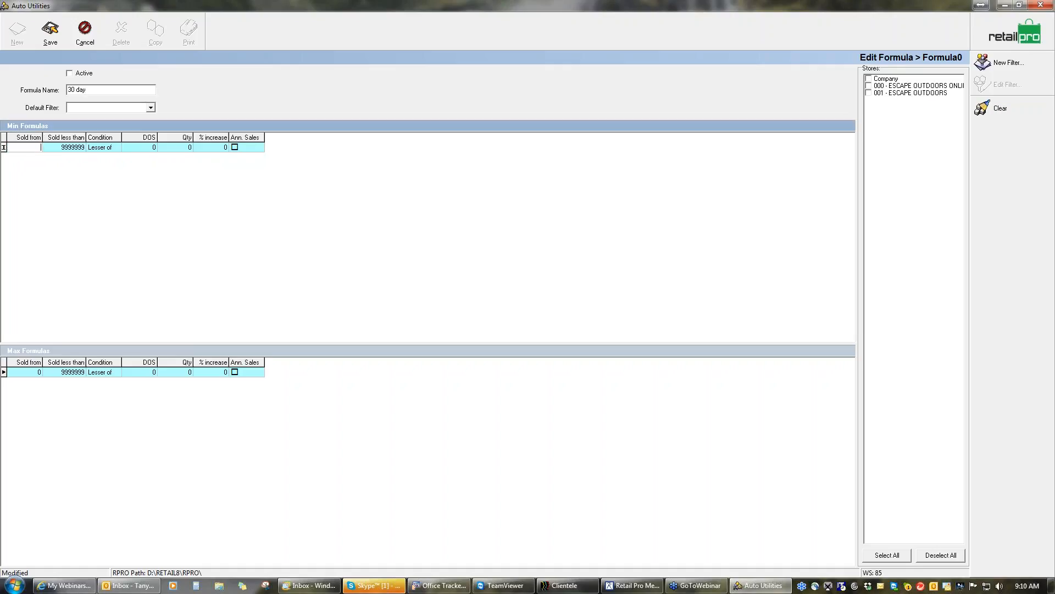
{"action": "key", "text": "Tab"}
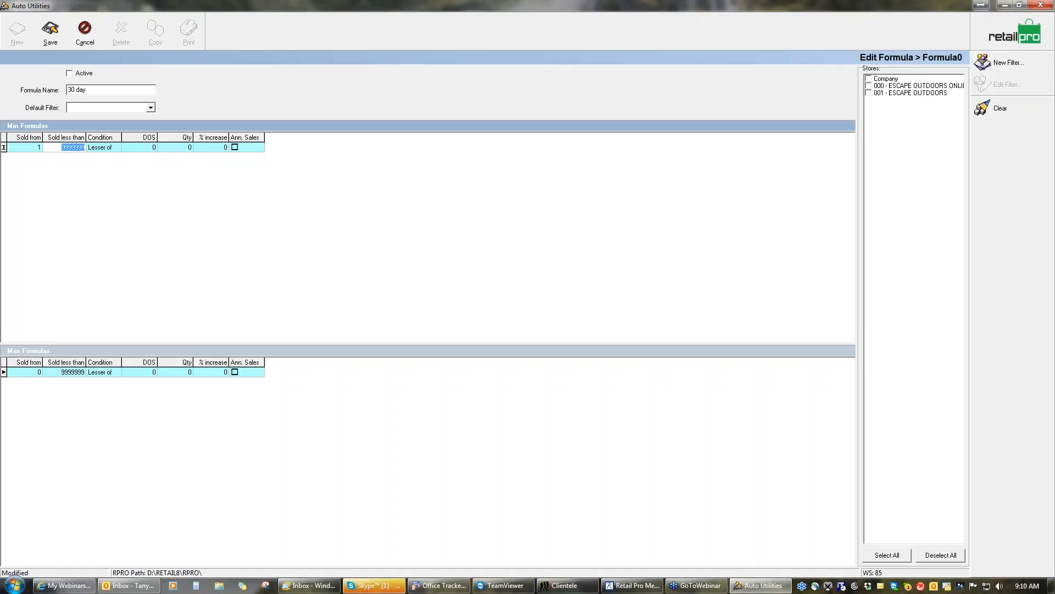
{"action": "type", "text": "10"}
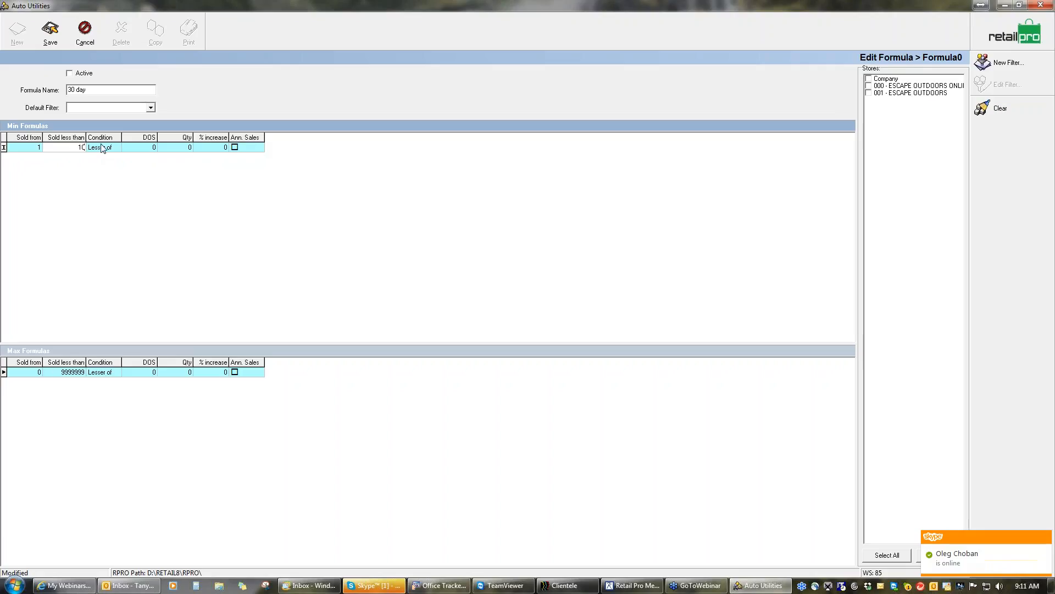
{"action": "key", "text": "Tab"}
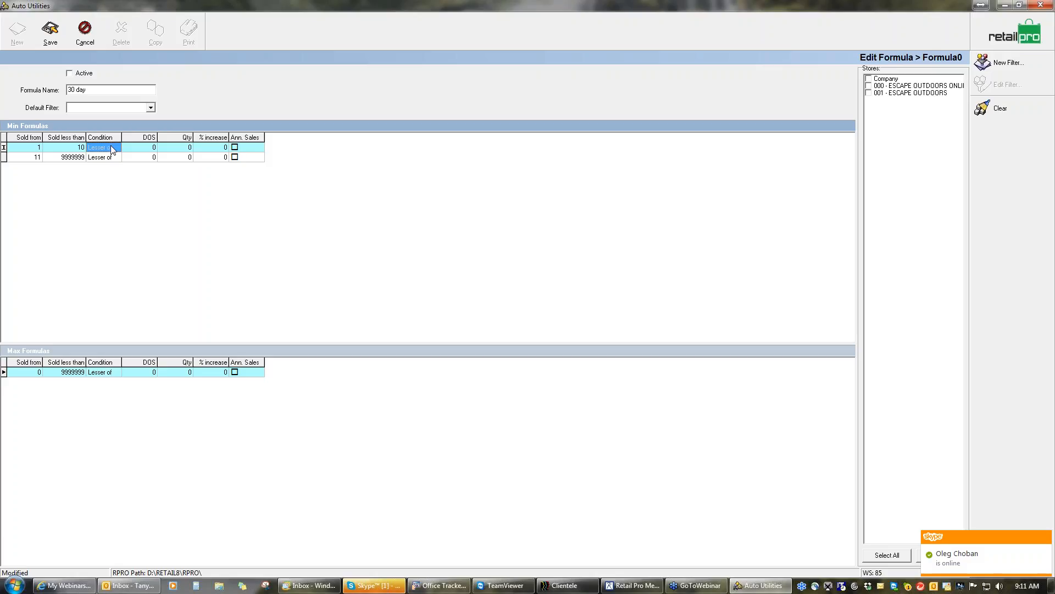
Try to edit the first Min row's condition, and discard the unsaved changes to Formula0
{"action": "left_click", "coordinate": [143, 150]}
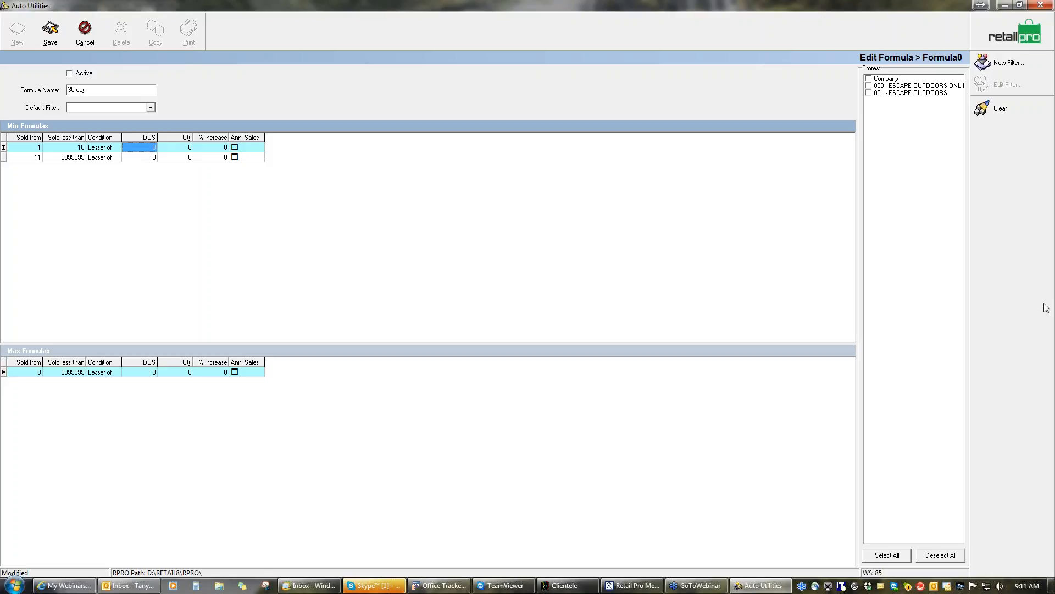
{"action": "left_click", "coordinate": [1044, 287]}
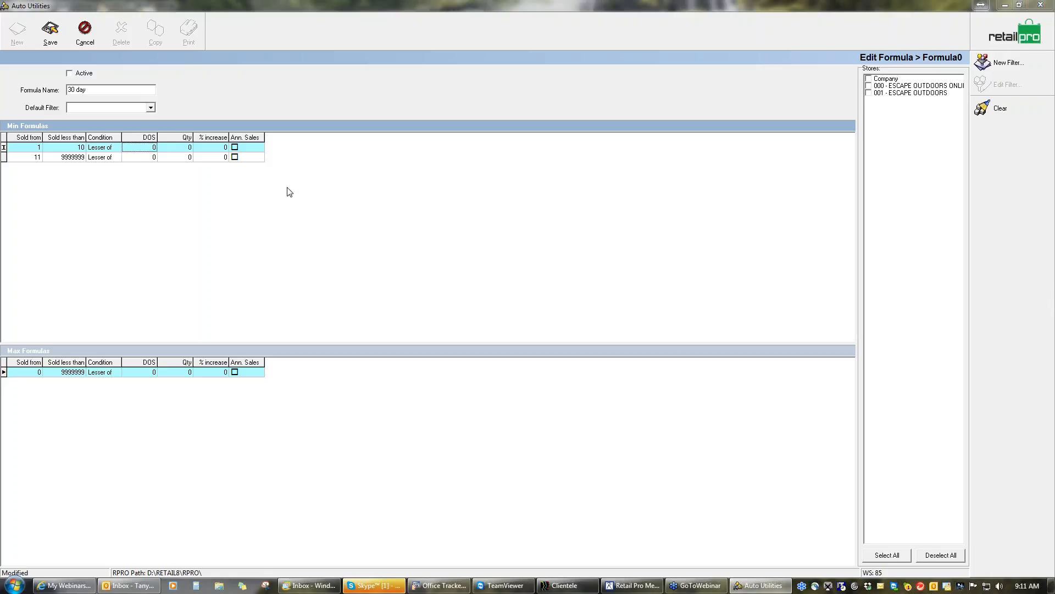
{"action": "left_click", "coordinate": [110, 149]}
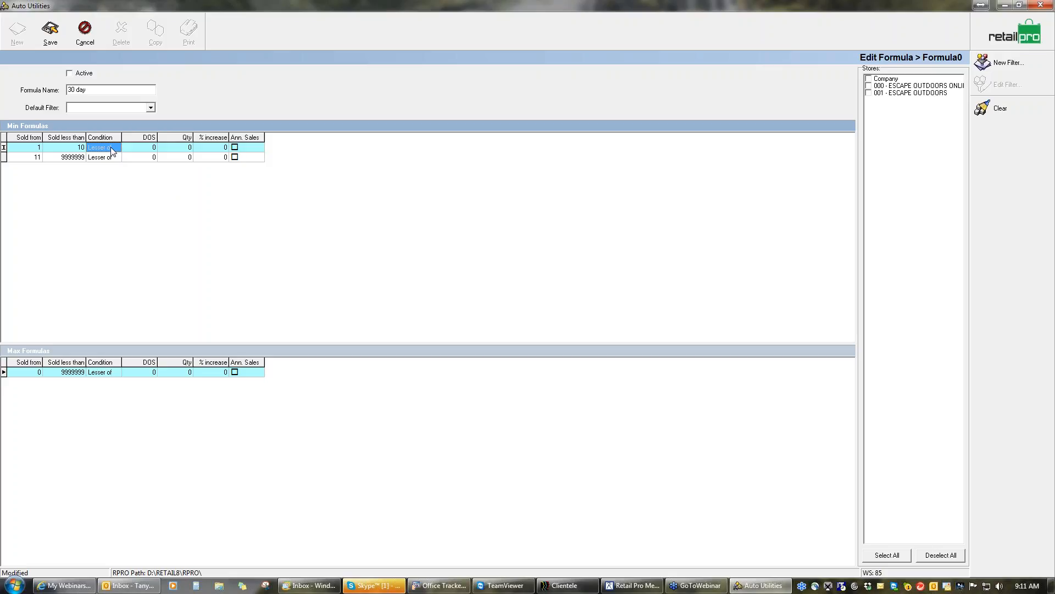
{"action": "left_click", "coordinate": [133, 146]}
{"action": "left_click", "coordinate": [78, 149]}
{"action": "left_click", "coordinate": [98, 149]}
{"action": "left_click", "coordinate": [87, 32]}
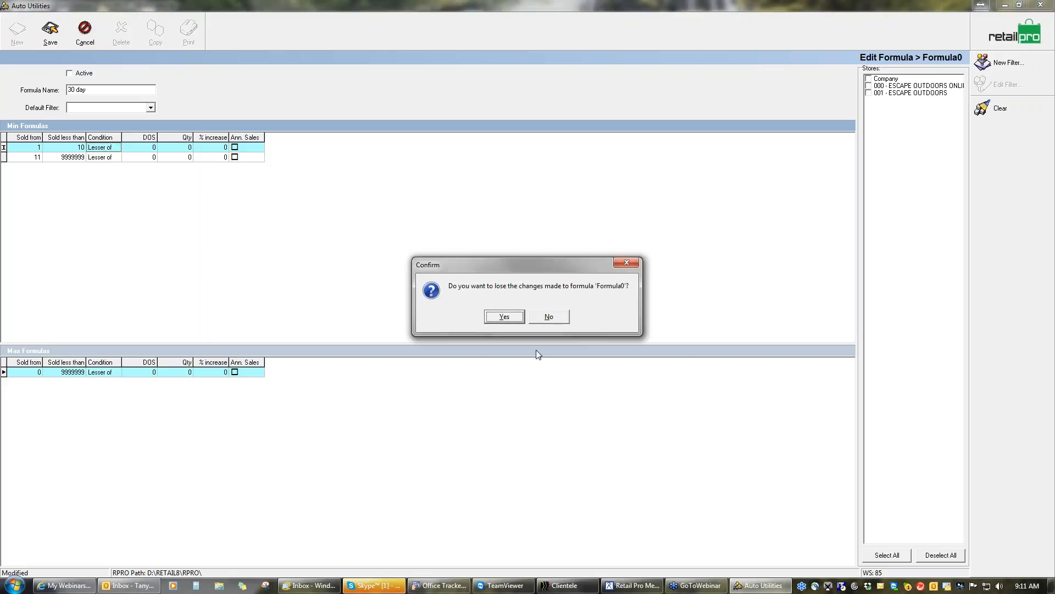
{"action": "left_click", "coordinate": [505, 313]}
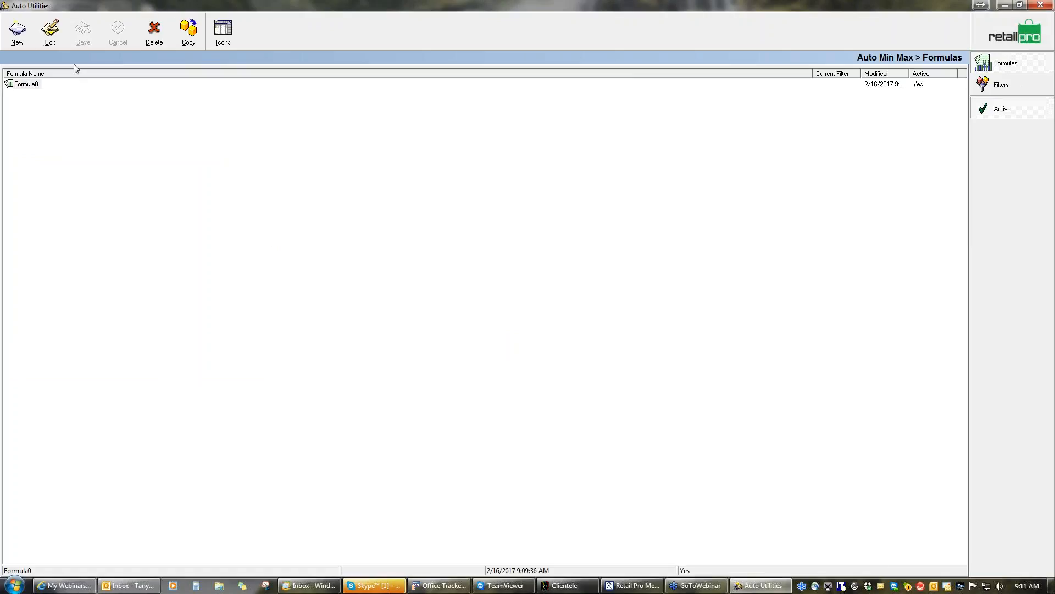
Create another Auto Min Max formula and enter "30 day" as its name
{"action": "left_click", "coordinate": [36, 86]}
{"action": "left_click", "coordinate": [155, 37]}
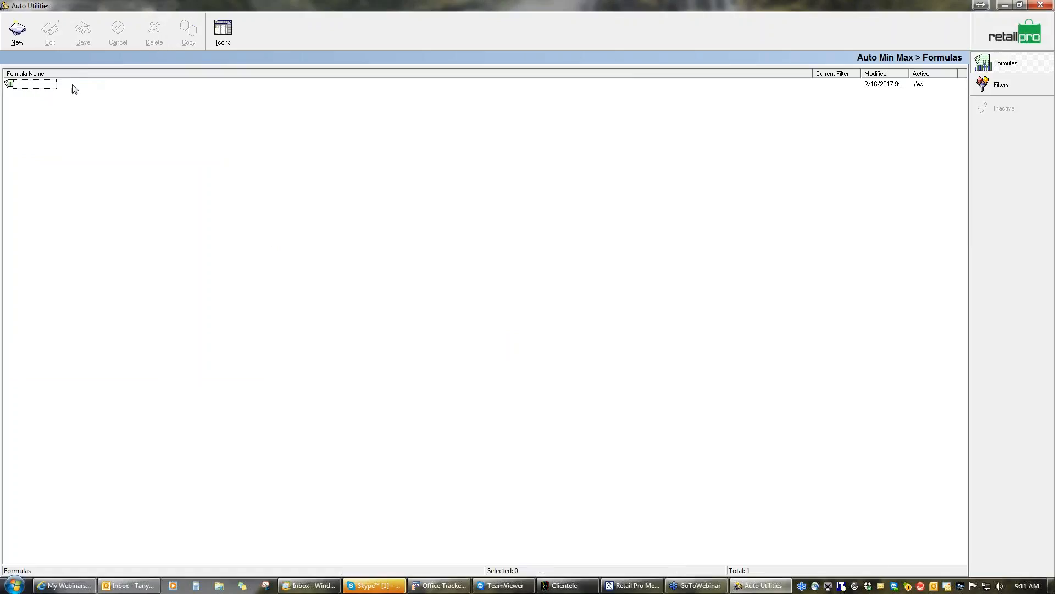
{"action": "left_click", "coordinate": [18, 32]}
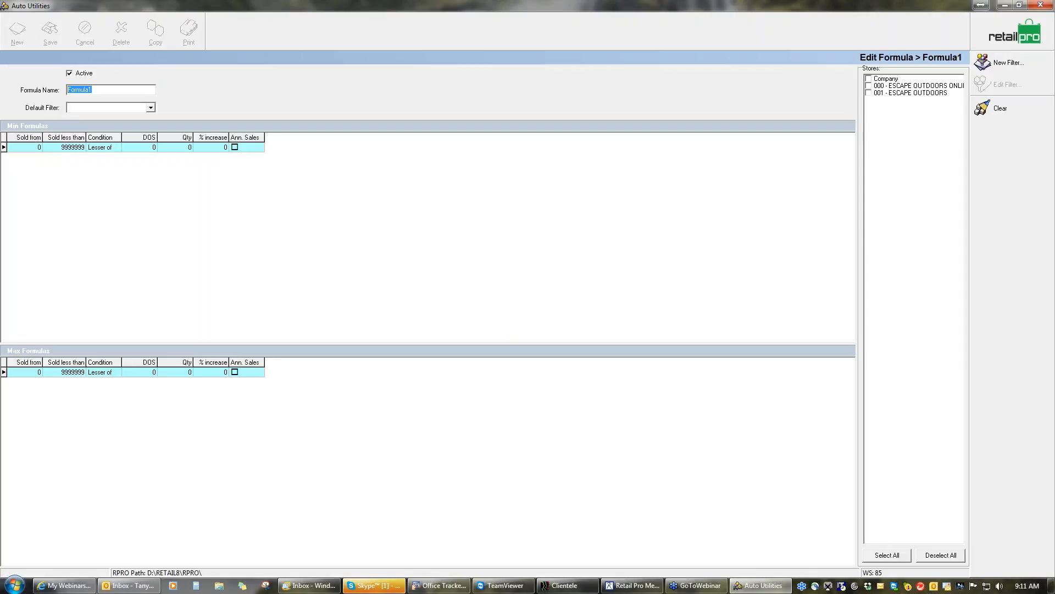
{"action": "type", "text": "30 day"}
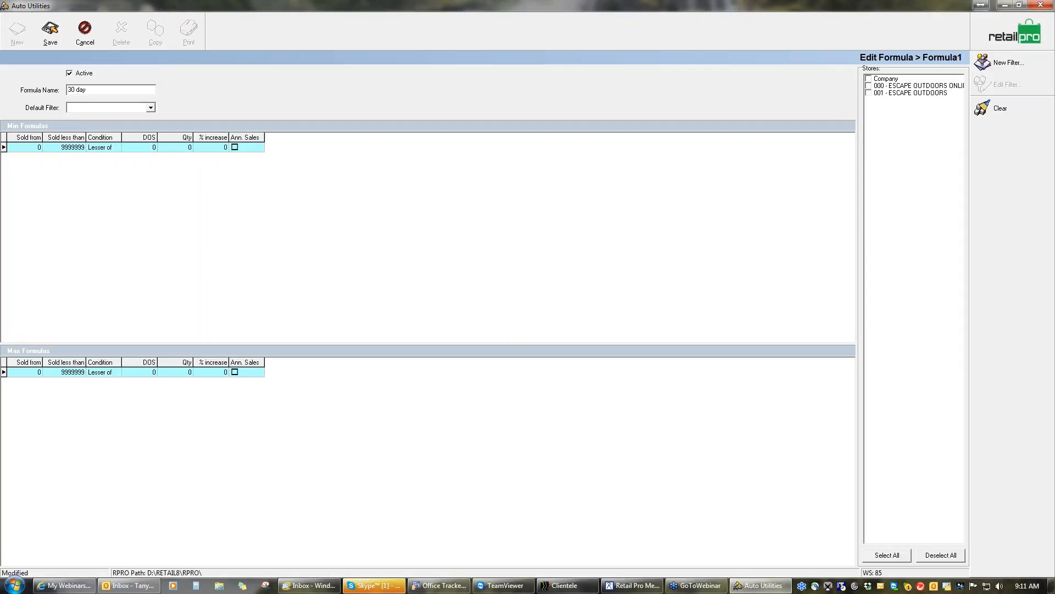
Set the Min formula row's Sold from value to 1 and try to edit its Sold less than limit
{"action": "left_click", "coordinate": [31, 147]}
{"action": "key", "text": "Delete"}
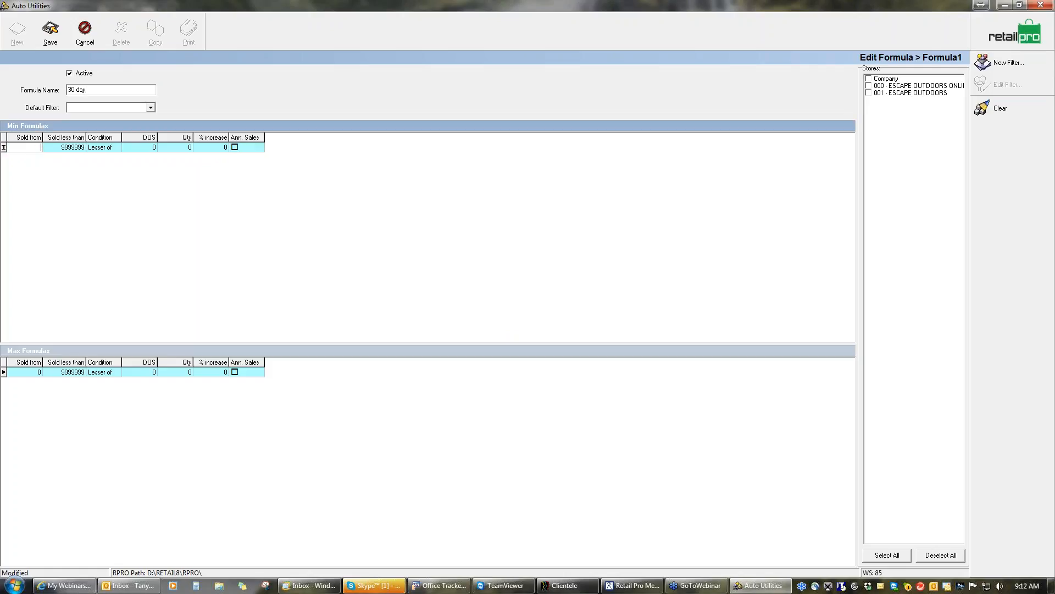
{"action": "left_click", "coordinate": [55, 148]}
{"action": "left_click", "coordinate": [34, 149]}
{"action": "left_click", "coordinate": [59, 149]}
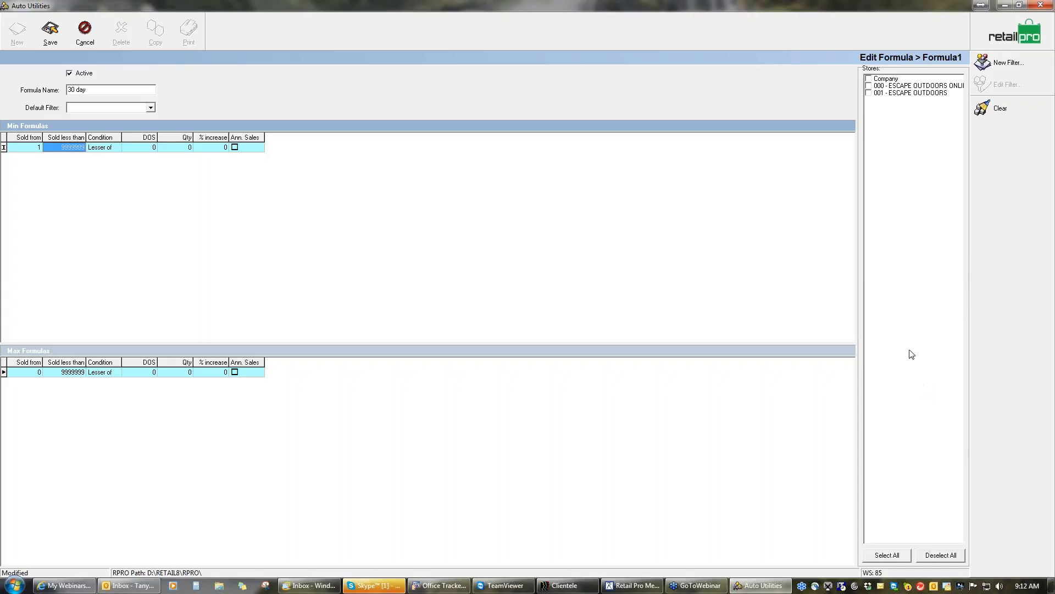
{"action": "left_click", "coordinate": [900, 336]}
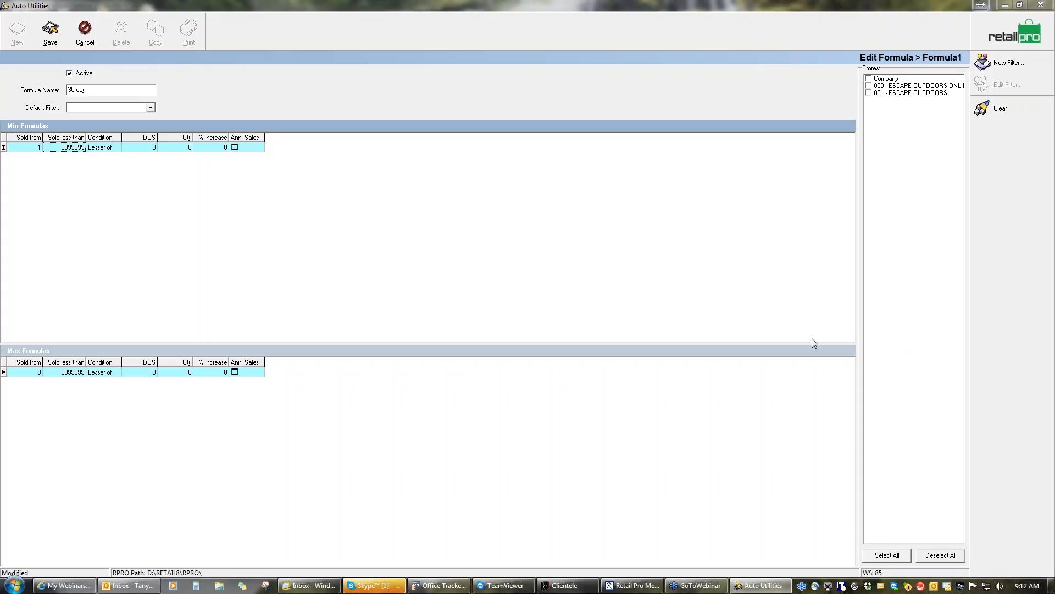
{"action": "left_click", "coordinate": [73, 147]}
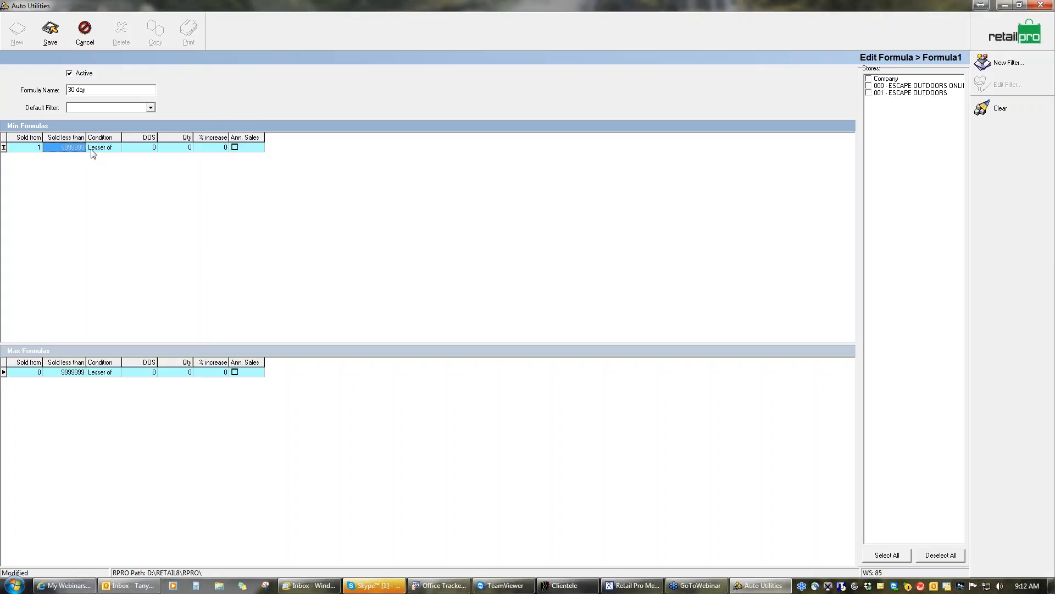
Close Auto Utilities without saving the formula edits and reopen the Auto Min/Max formula list
{"action": "left_click", "coordinate": [1040, 7]}
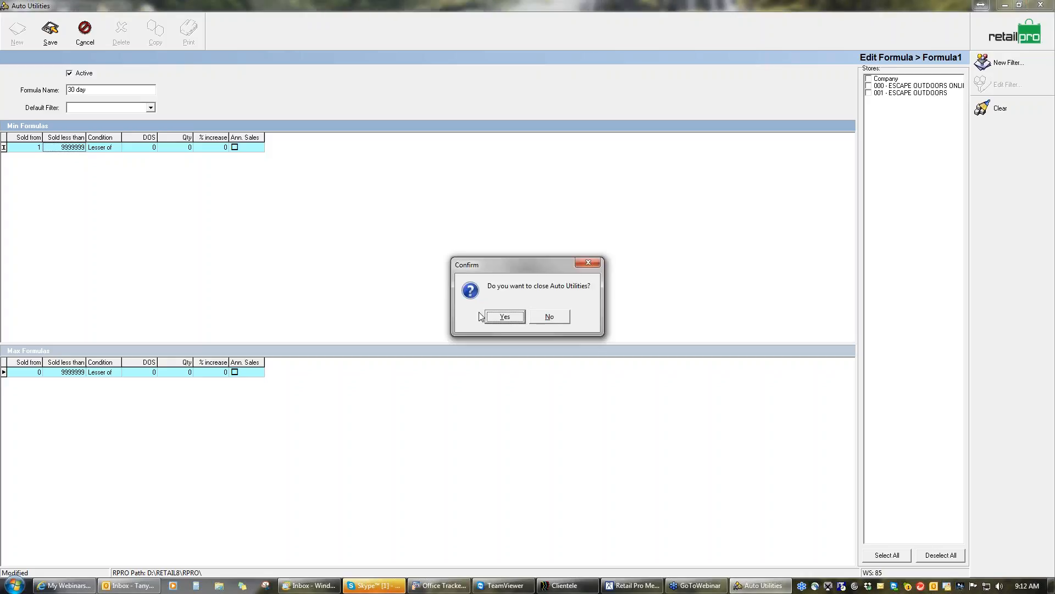
{"action": "left_click", "coordinate": [505, 317]}
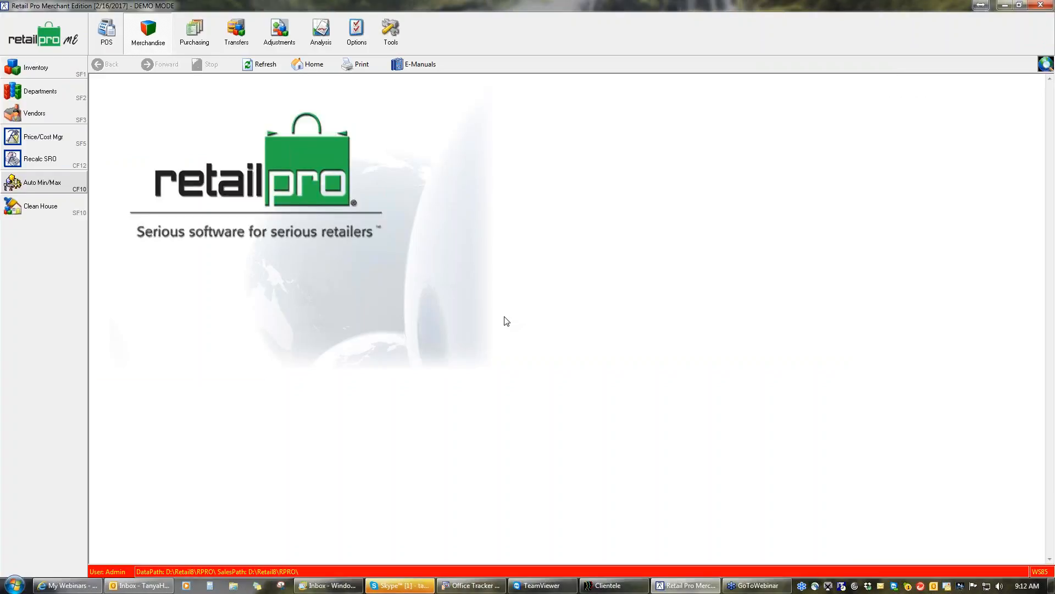
{"action": "left_click", "coordinate": [48, 184]}
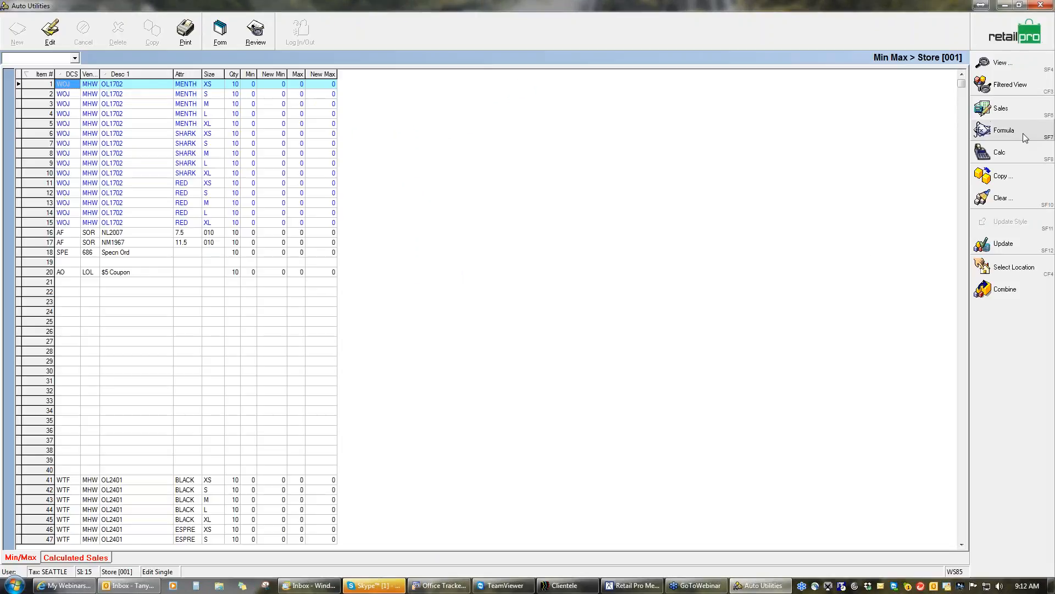
{"action": "left_click", "coordinate": [1011, 132]}
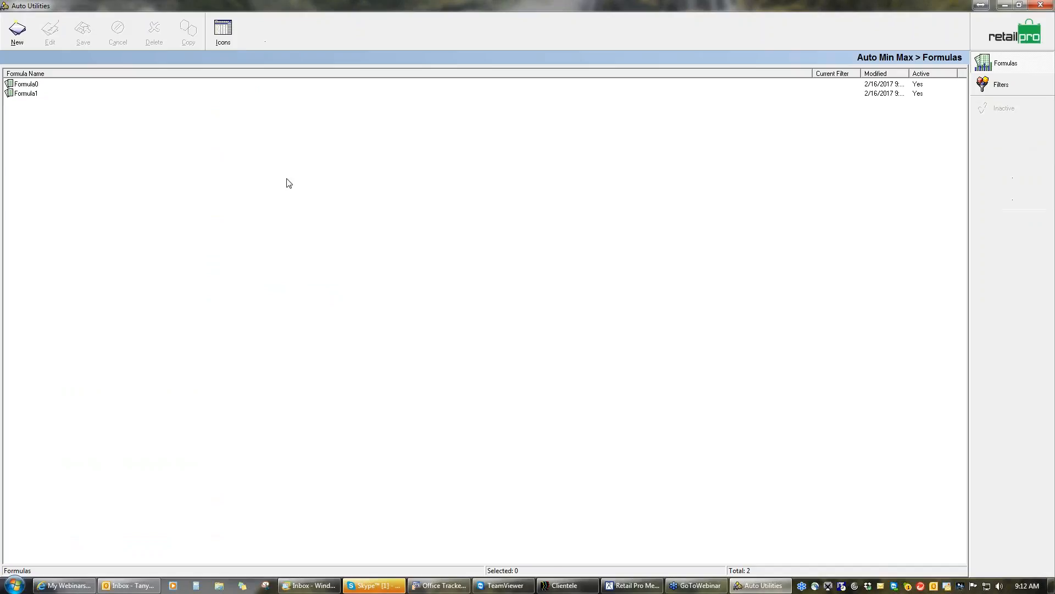
Delete Formula0 from the formula list and confirm the deletion
{"action": "left_click", "coordinate": [28, 85]}
{"action": "left_click", "coordinate": [154, 30]}
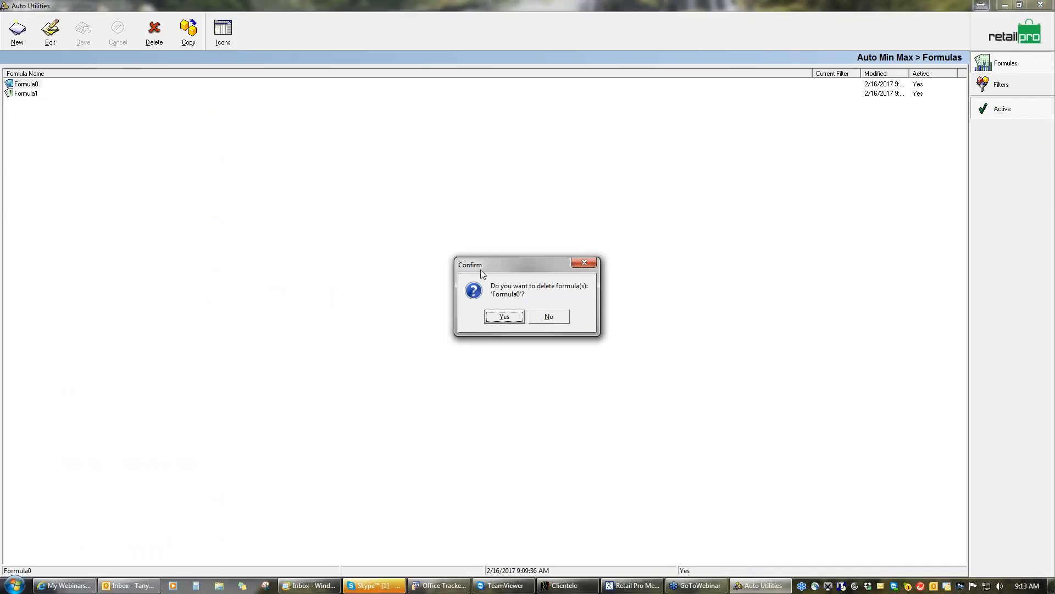
{"action": "left_click", "coordinate": [504, 317]}
Open Formula1 for editing, rename it "30 day" and save the change
{"action": "left_click", "coordinate": [28, 84]}
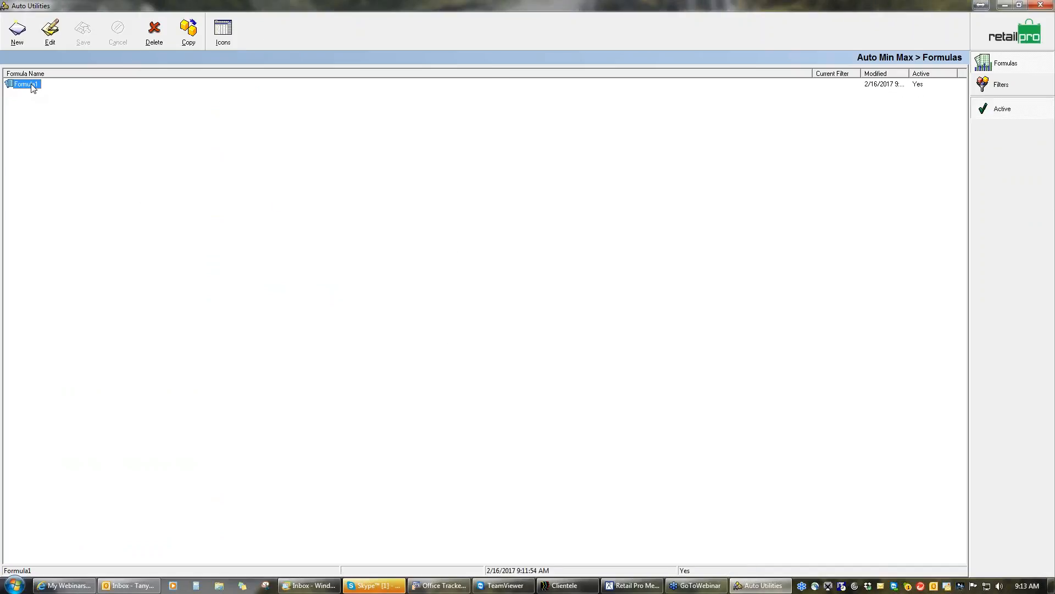
{"action": "left_click", "coordinate": [50, 33]}
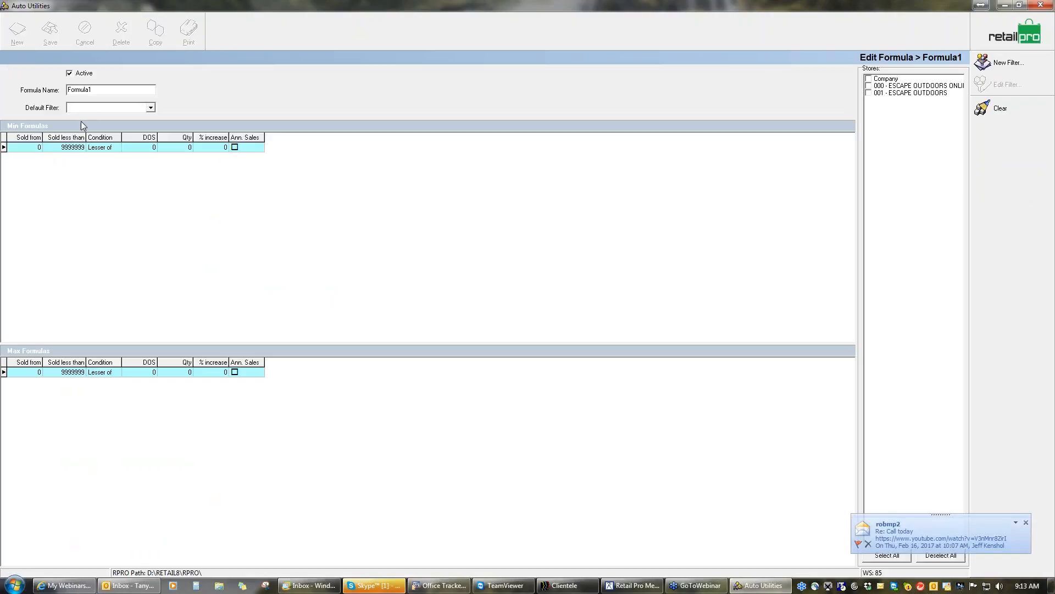
{"action": "double_click", "coordinate": [80, 90]}
{"action": "type", "text": "3"}
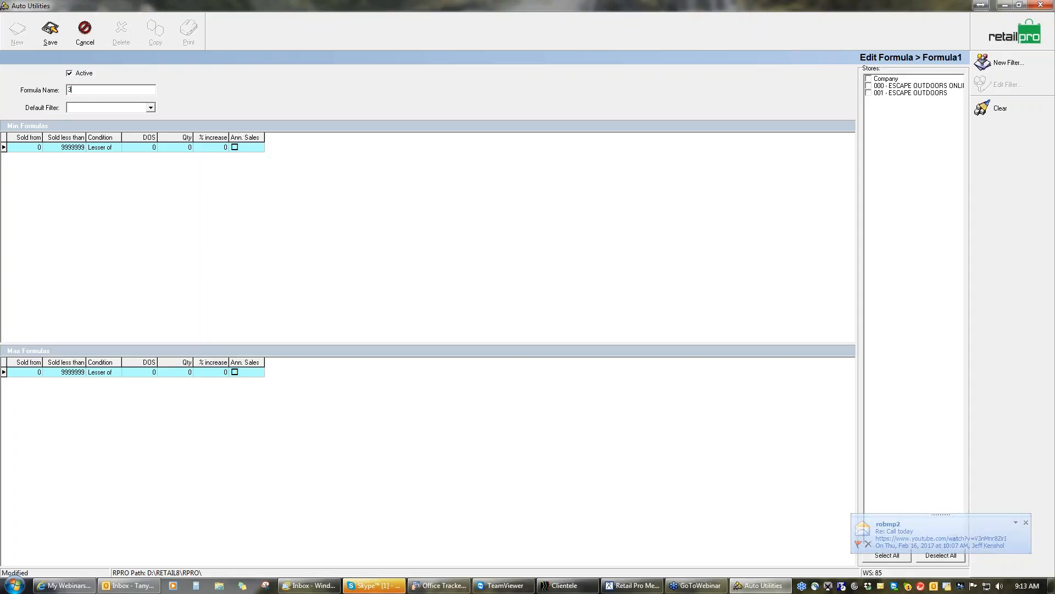
{"action": "type", "text": "0 day"}
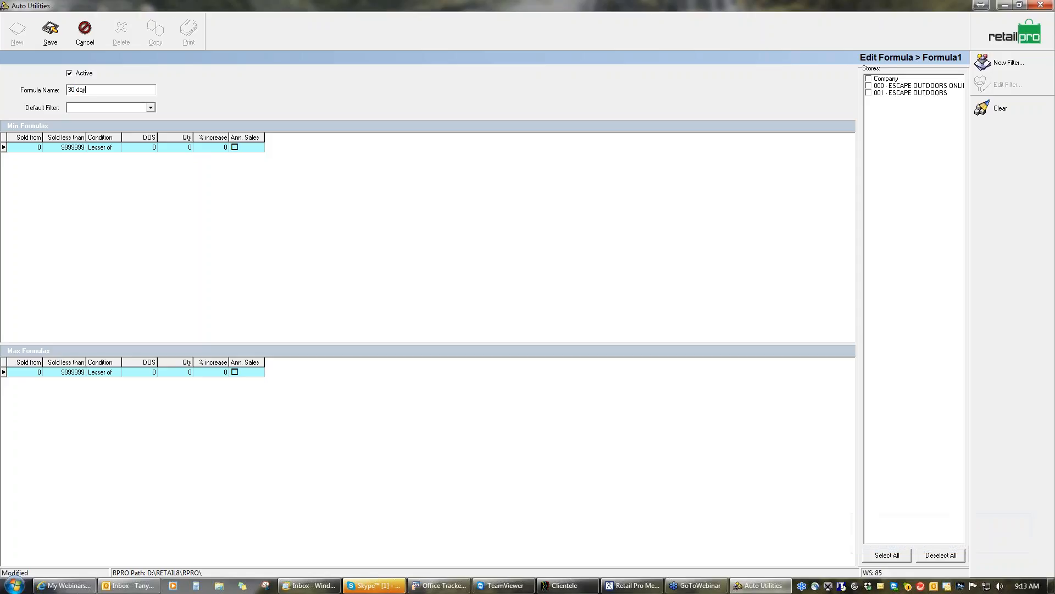
{"action": "left_click", "coordinate": [50, 31]}
Set the Min formula row's Sold from value to 1 and save the formula
{"action": "left_click", "coordinate": [34, 149]}
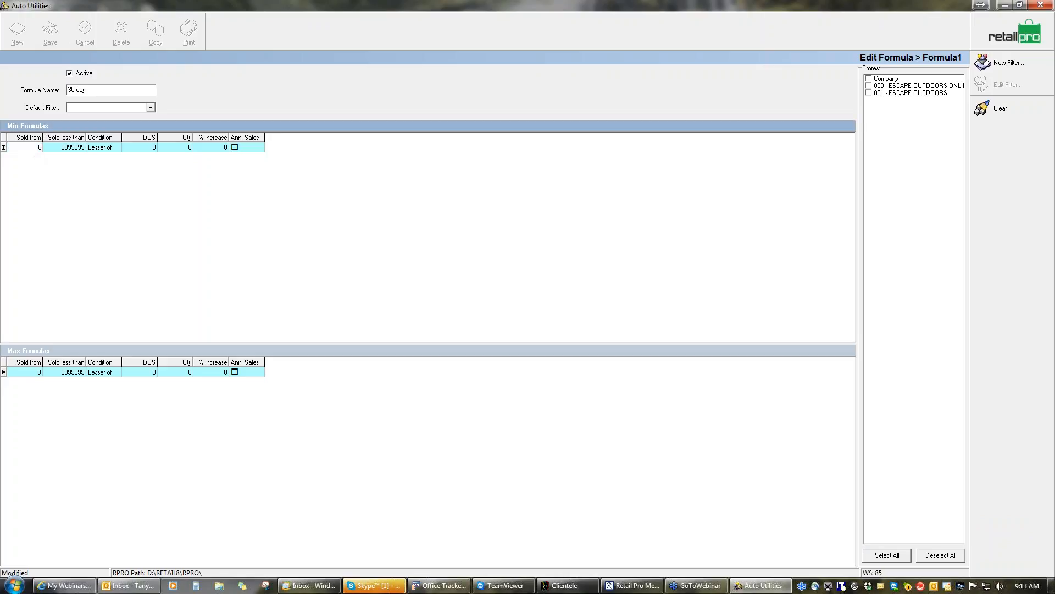
{"action": "left_click", "coordinate": [75, 146]}
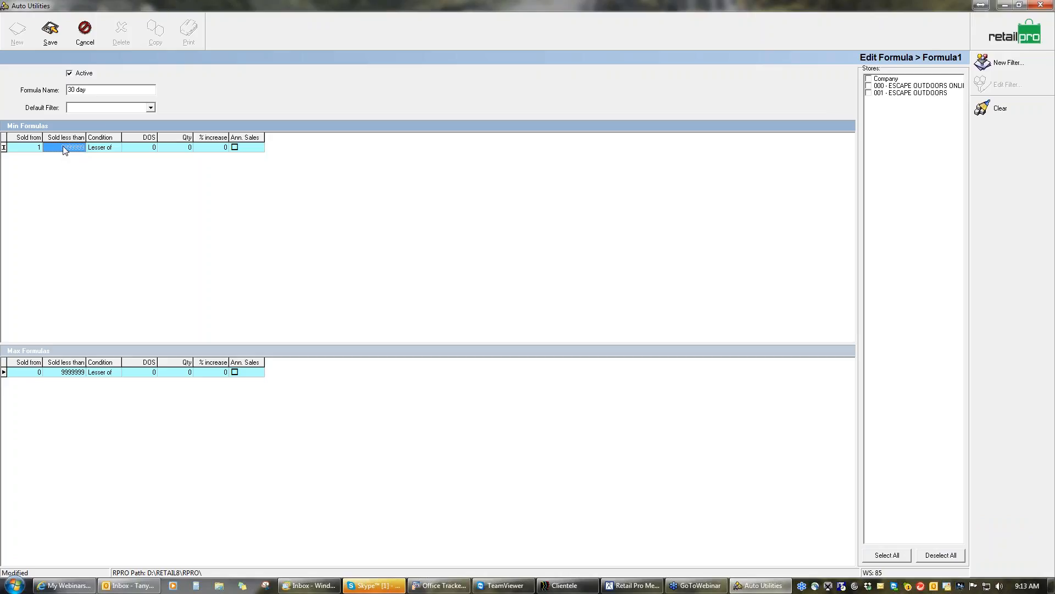
{"action": "left_click", "coordinate": [50, 31]}
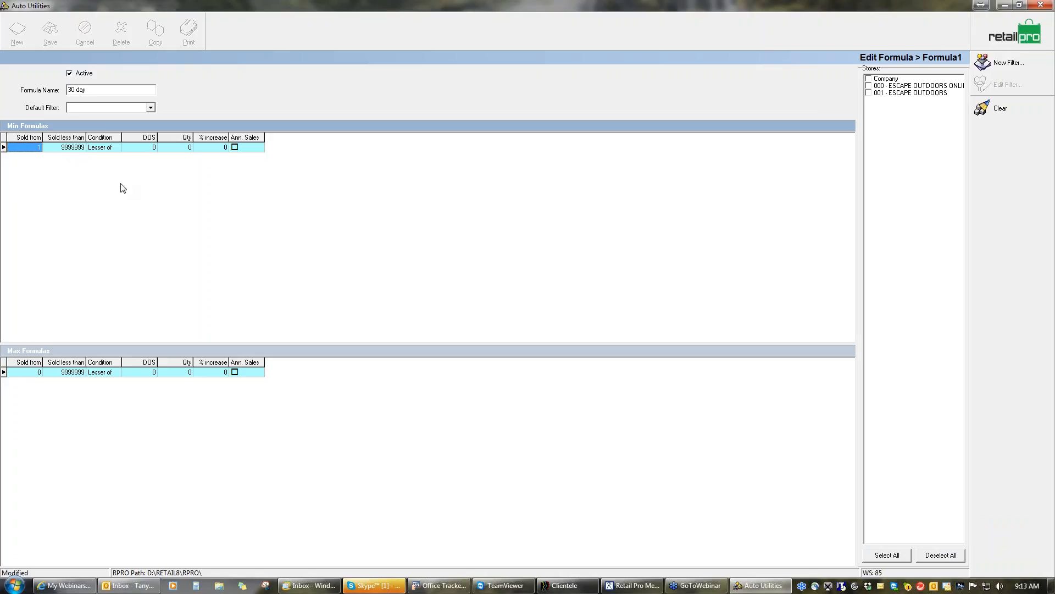
Set the first Min formula row's Sold less than limit to 10 and save the formula
{"action": "left_click", "coordinate": [77, 147]}
{"action": "left_click", "coordinate": [77, 147]}
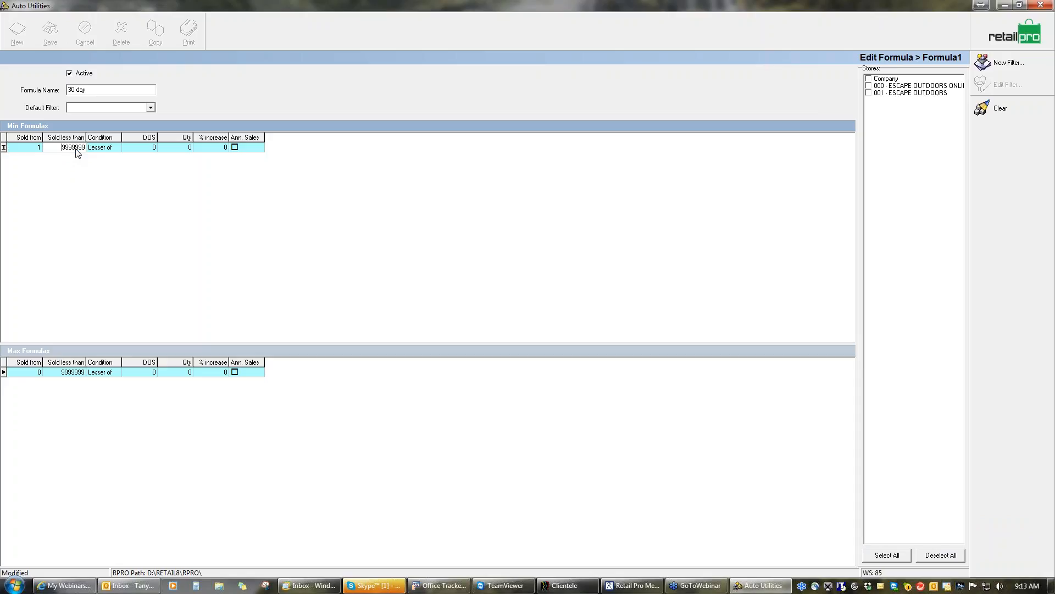
{"action": "key", "text": "Delete"}
{"action": "key", "text": "Delete"}
{"action": "key", "text": "Delete"}
{"action": "key", "text": "Delete"}
{"action": "key", "text": "Delete"}
{"action": "key", "text": "Delete"}
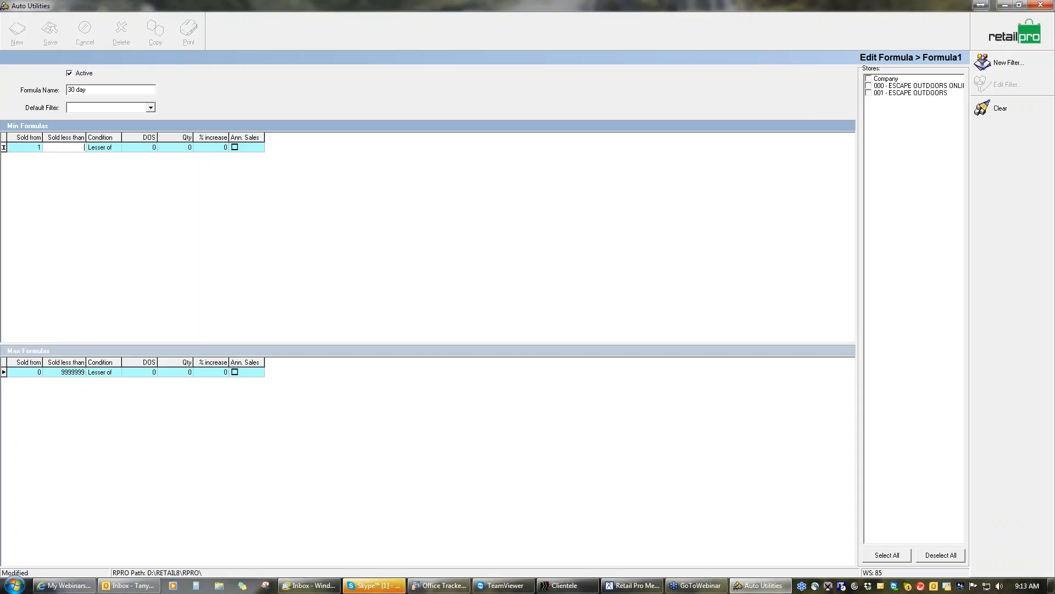
{"action": "type", "text": "10"}
{"action": "left_click", "coordinate": [112, 148]}
{"action": "left_click", "coordinate": [50, 30]}
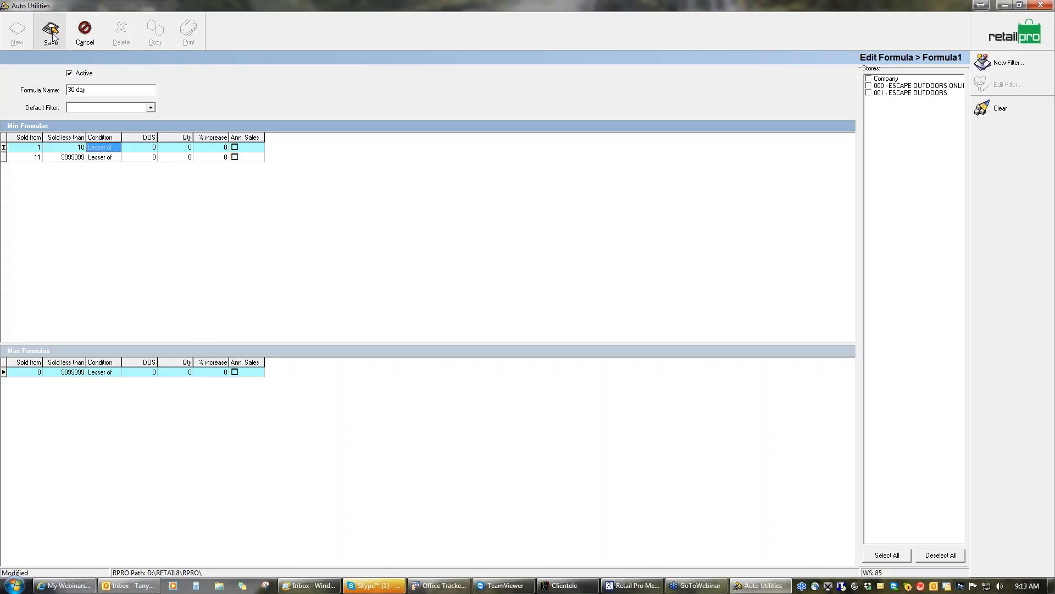
Set the first Min row's condition to Greater of, with 30 days of supply and a quantity of 1
{"action": "left_click", "coordinate": [115, 149]}
{"action": "left_click", "coordinate": [116, 148]}
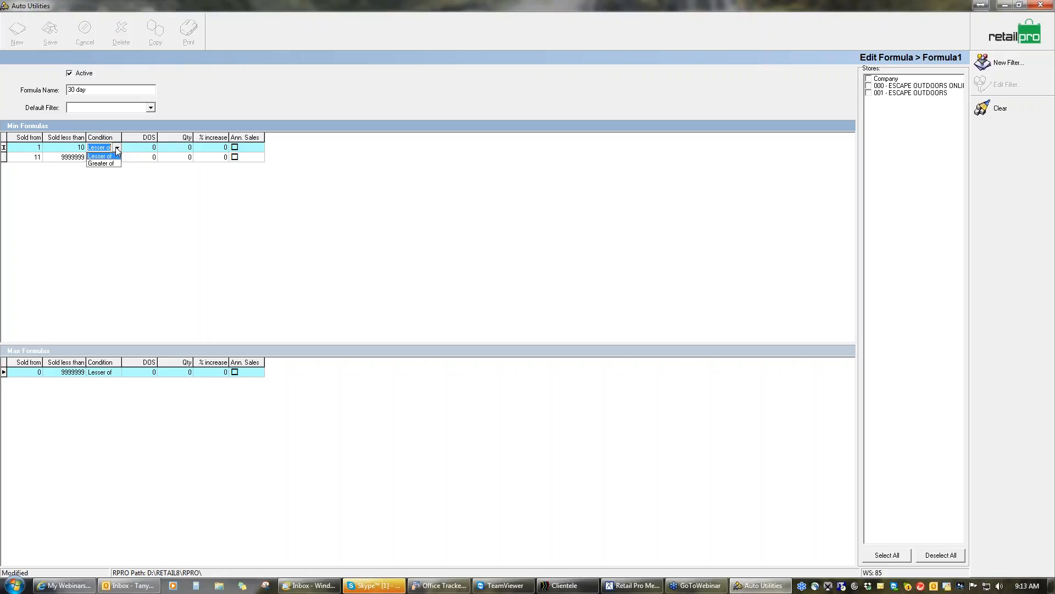
{"action": "left_click", "coordinate": [99, 163]}
{"action": "left_click", "coordinate": [149, 147]}
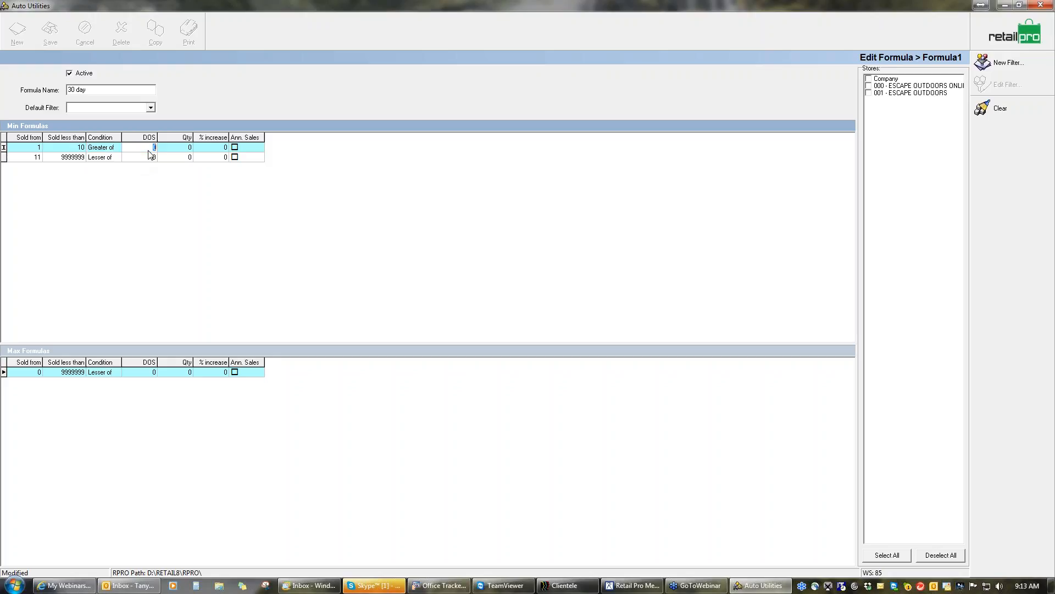
{"action": "type", "text": "30"}
{"action": "key", "text": "Tab"}
{"action": "type", "text": "1"}
{"action": "key", "text": "Right"}
{"action": "key", "text": "Left"}
{"action": "left_click", "coordinate": [156, 148]}
{"action": "left_click", "coordinate": [222, 148]}
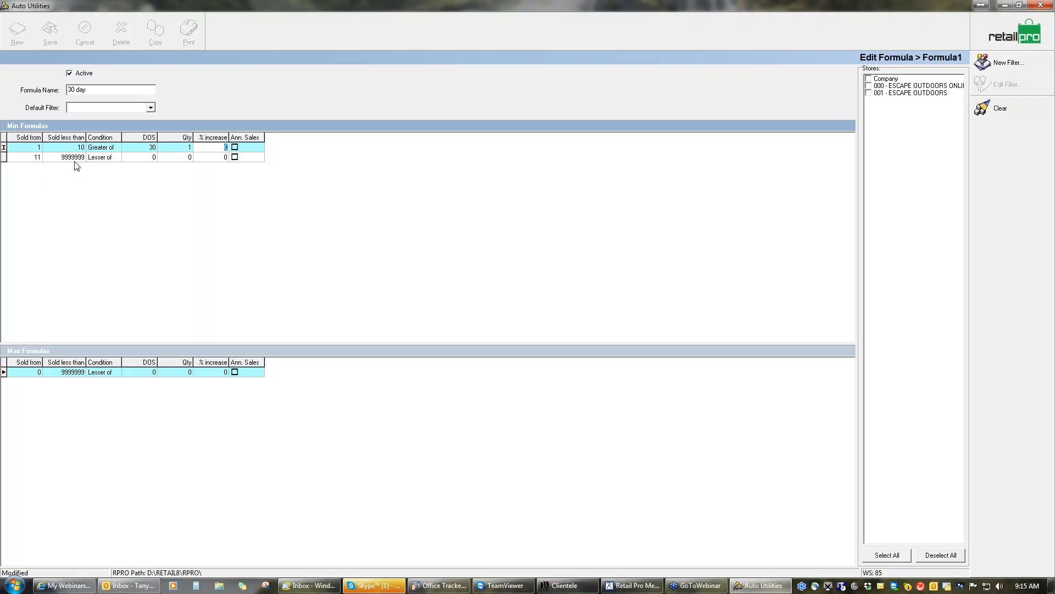
Set the second Min row's condition to Greater of, with 30 days of supply and a quantity of 3
{"action": "left_click", "coordinate": [101, 160]}
{"action": "left_click", "coordinate": [116, 159]}
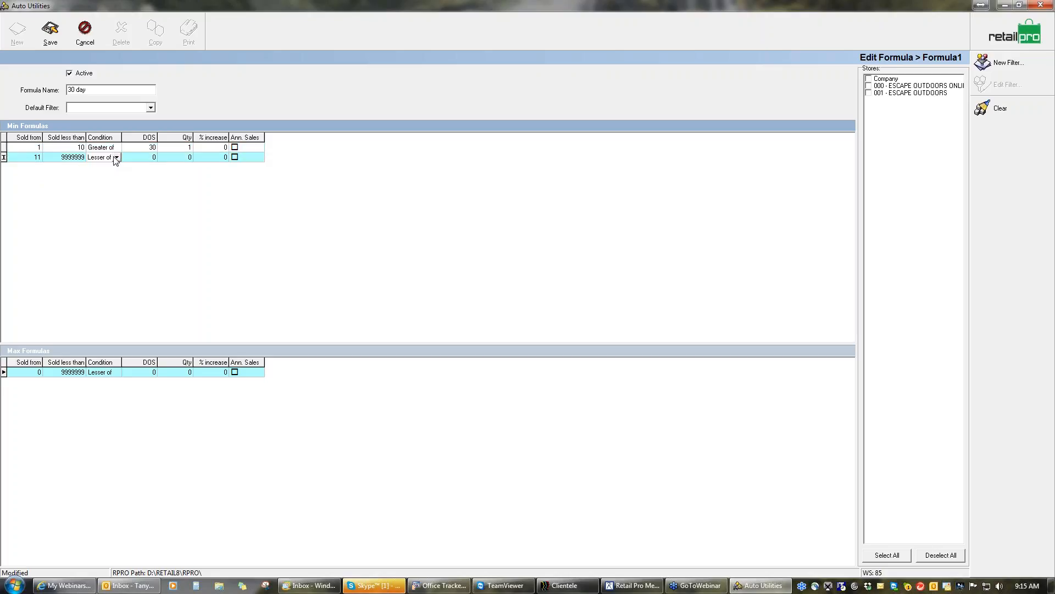
{"action": "left_click", "coordinate": [116, 158]}
{"action": "left_click", "coordinate": [112, 173]}
{"action": "left_click", "coordinate": [153, 159]}
{"action": "type", "text": "30"}
{"action": "left_click", "coordinate": [184, 159]}
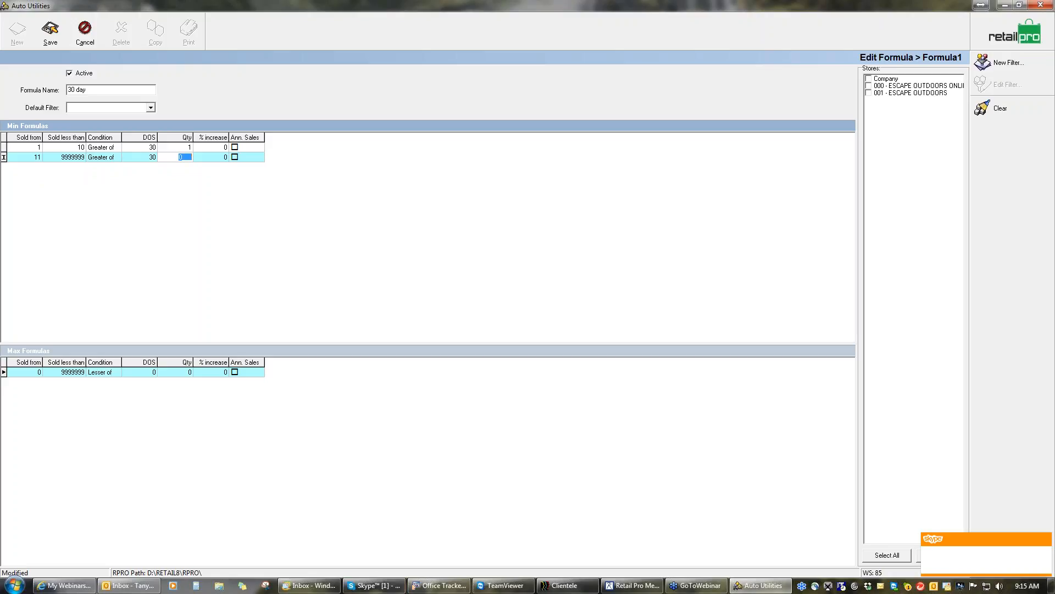
{"action": "type", "text": "3"}
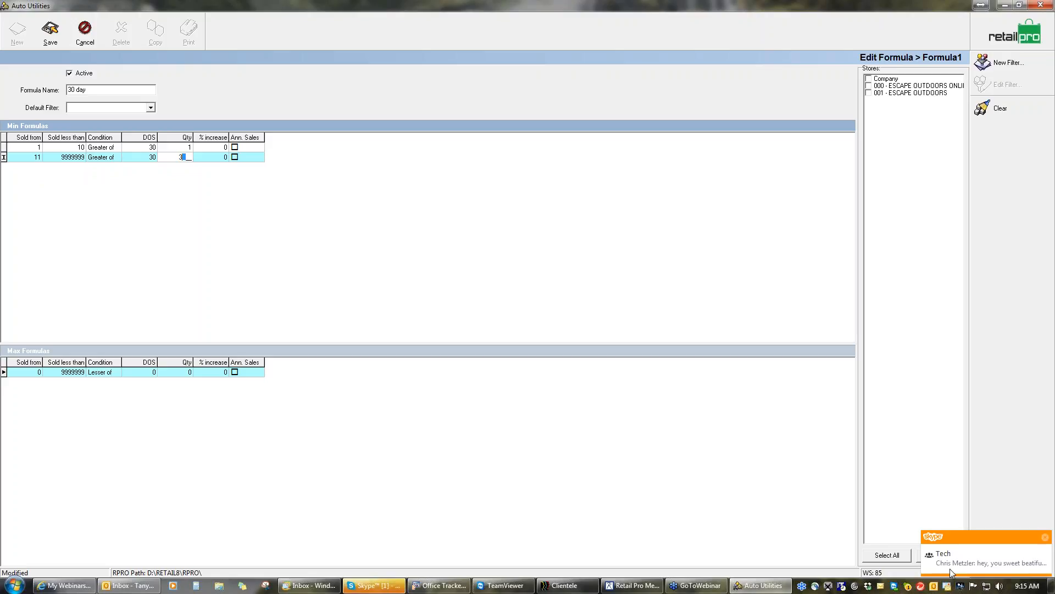
{"action": "left_click", "coordinate": [1046, 537]}
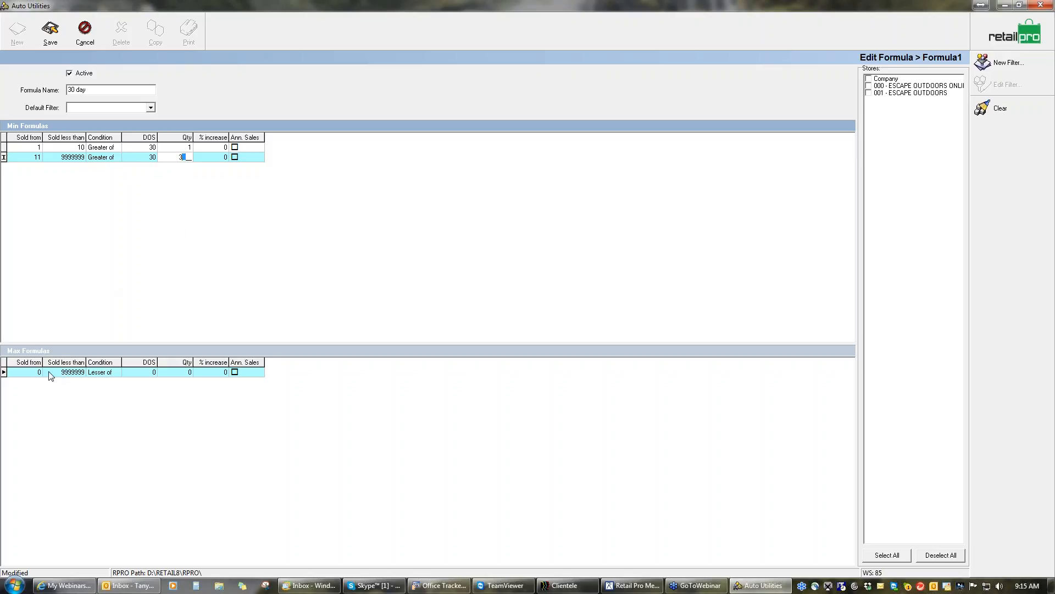
{"action": "left_click", "coordinate": [133, 158]}
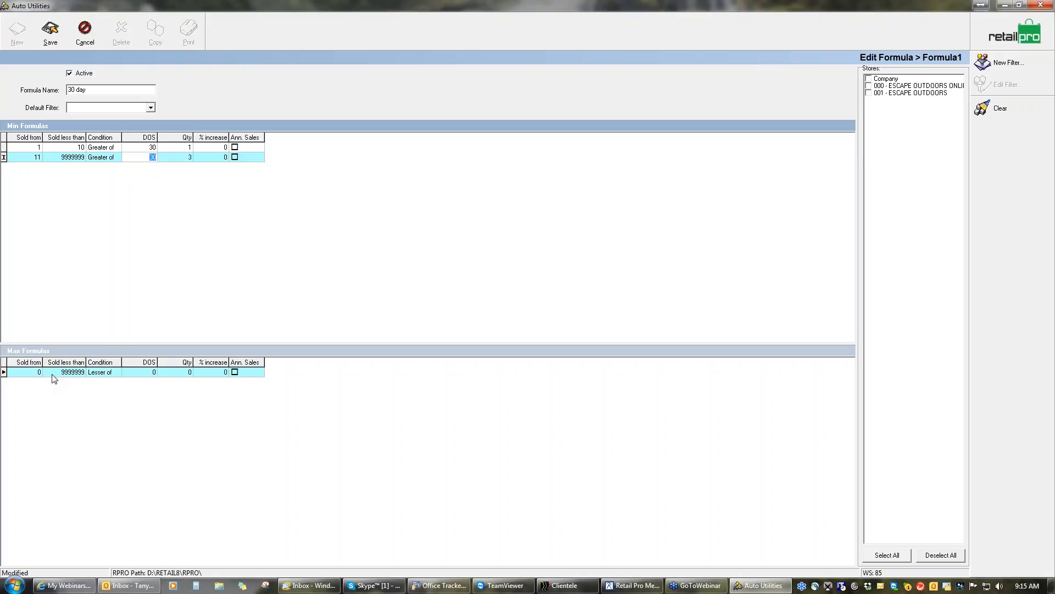
Set the Max formula row's Sold from value to 1 and save the formula
{"action": "left_click", "coordinate": [36, 373]}
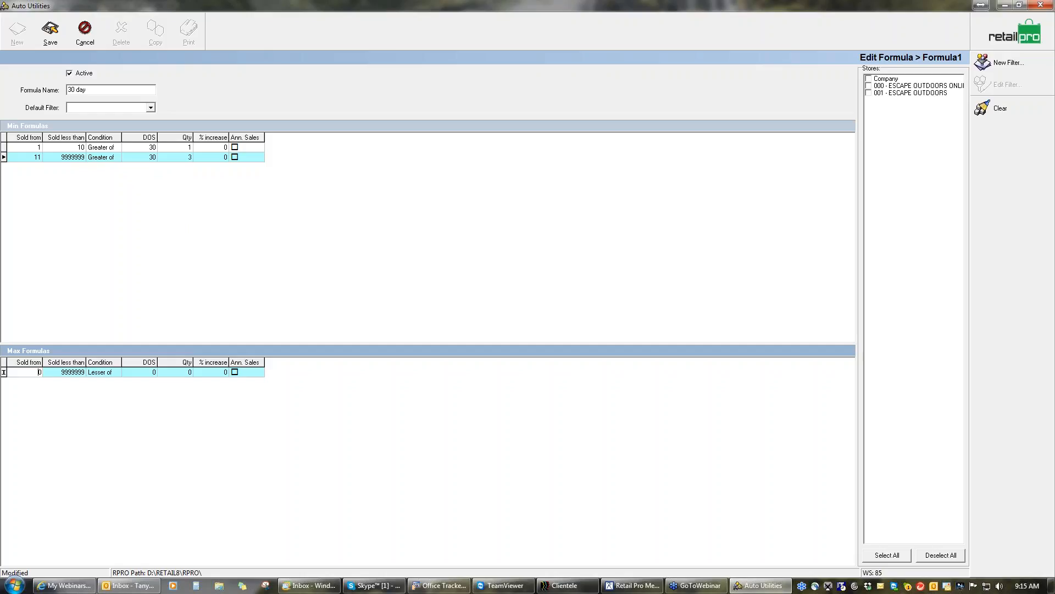
{"action": "left_click_drag", "start_coordinate": [41, 373], "coordinate": [34, 372]}
{"action": "type", "text": "1"}
{"action": "left_click", "coordinate": [65, 374]}
{"action": "left_click", "coordinate": [49, 38]}
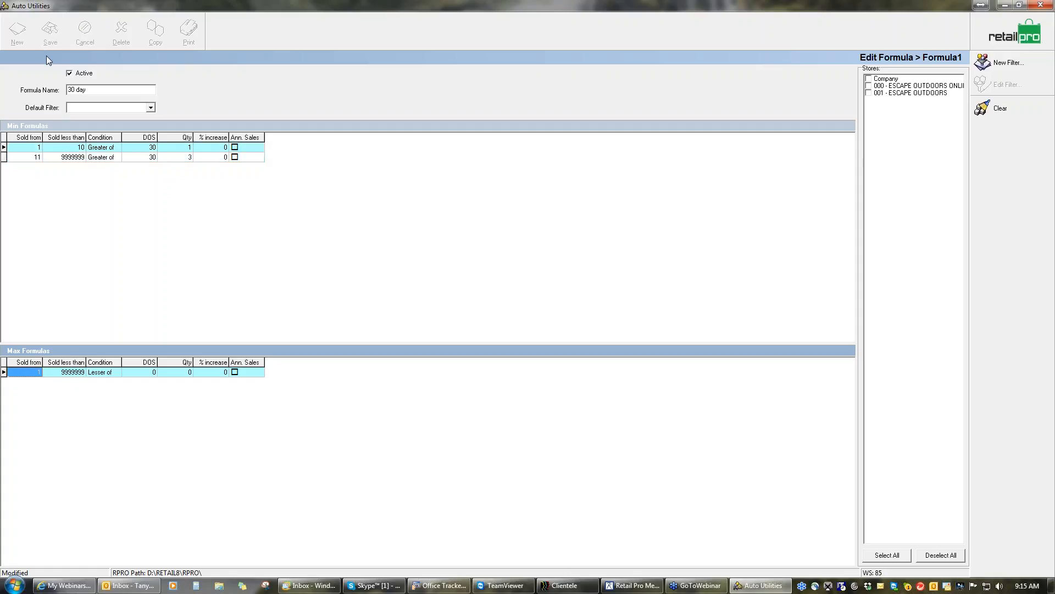
Set the first Max formula row's Sold less than limit to 10 and save the formula
{"action": "left_click", "coordinate": [72, 371]}
{"action": "left_click", "coordinate": [76, 372]}
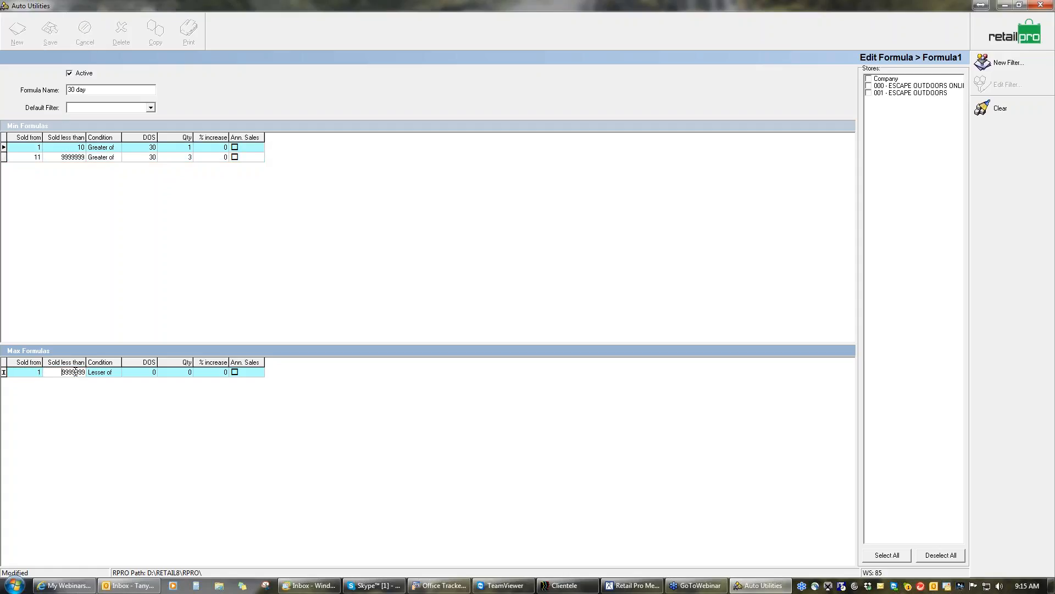
{"action": "double_click", "coordinate": [75, 373]}
{"action": "type", "text": "10"}
{"action": "left_click", "coordinate": [142, 372]}
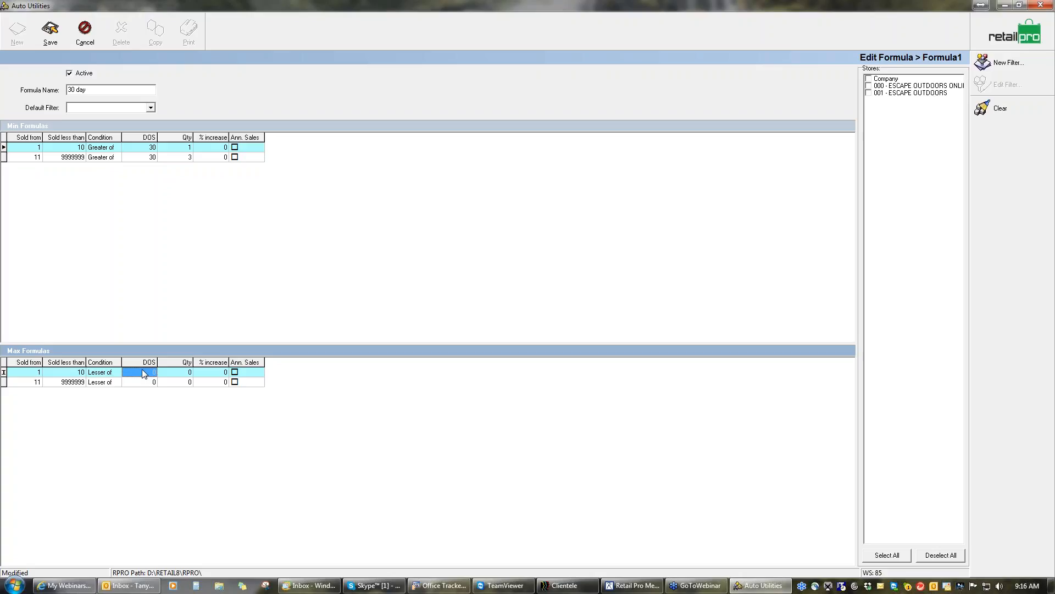
{"action": "left_click", "coordinate": [58, 37]}
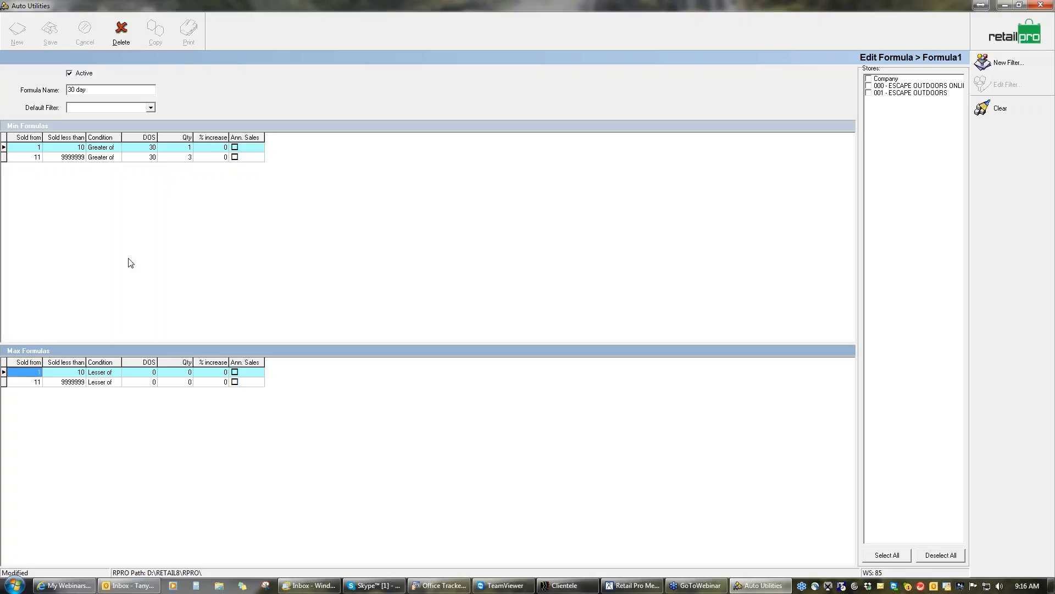
Give the first Max row 30 days of supply and a quantity of 10
{"action": "left_click", "coordinate": [141, 371]}
{"action": "left_click", "coordinate": [154, 372]}
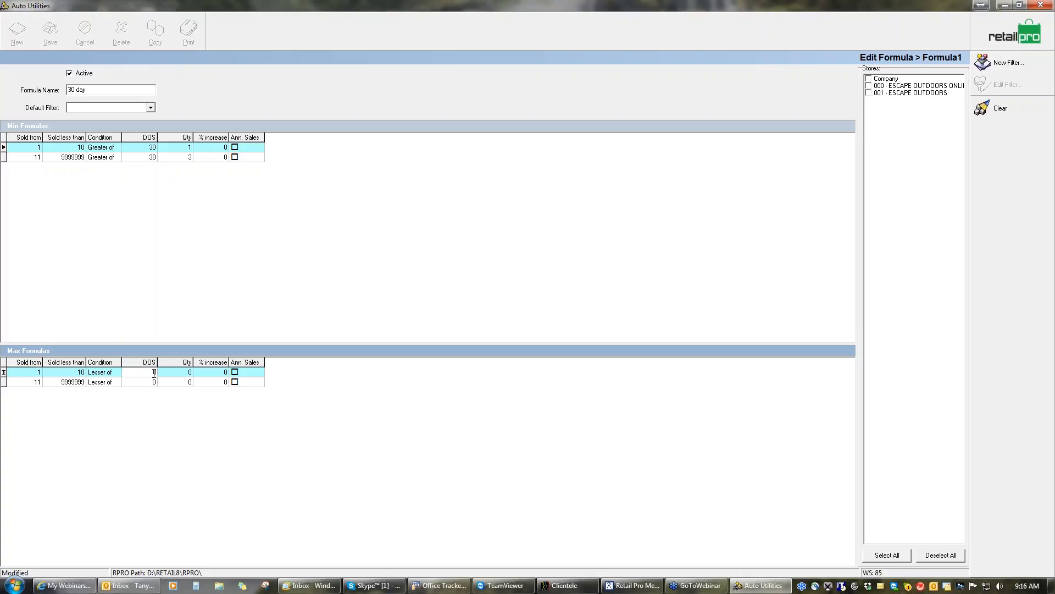
{"action": "type", "text": "3"}
{"action": "left_click", "coordinate": [185, 373]}
{"action": "type", "text": "10"}
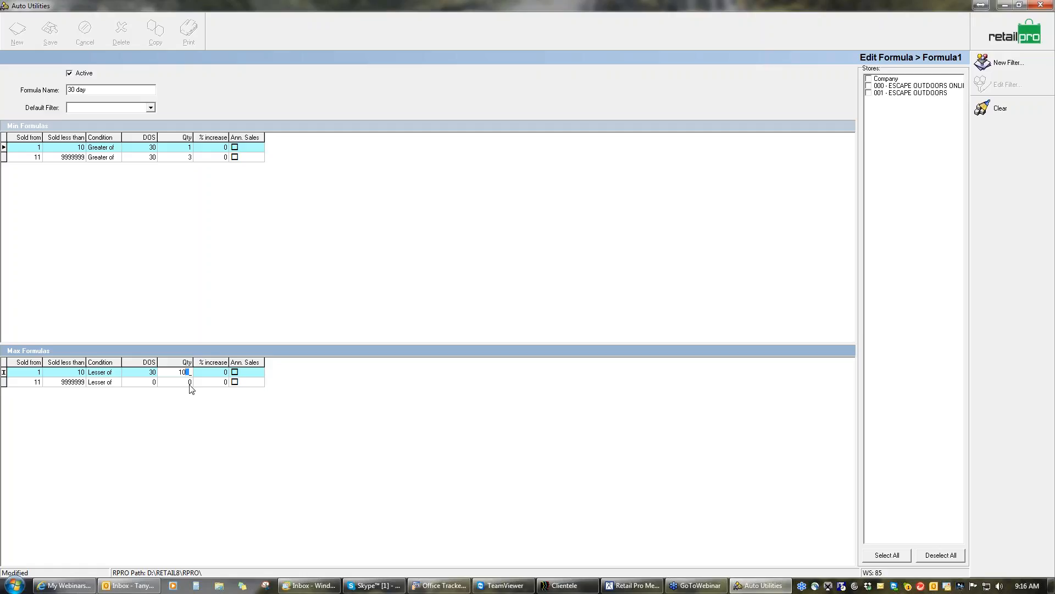
Set the second Max row to Lesser of, with 30 days of supply and a quantity of 11, and save the formula
{"action": "left_click", "coordinate": [116, 381]}
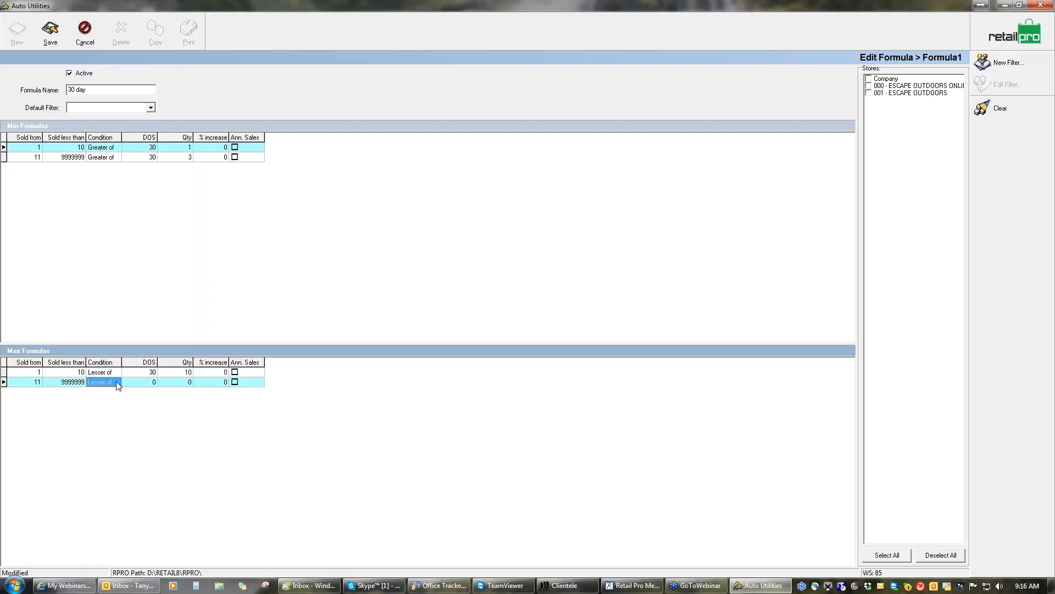
{"action": "left_click", "coordinate": [117, 381]}
{"action": "left_click", "coordinate": [104, 398]}
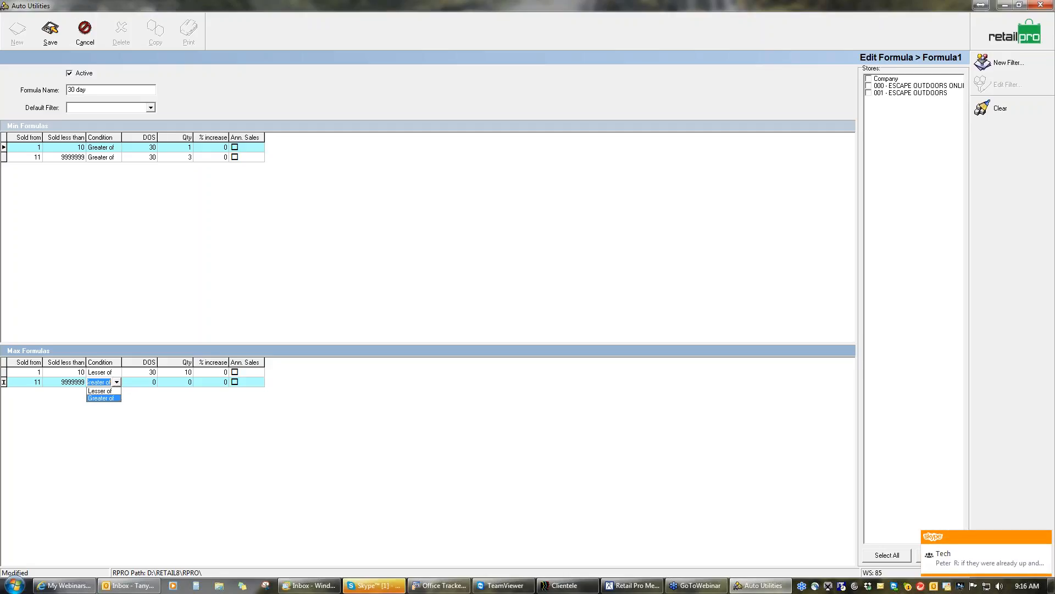
{"action": "left_click", "coordinate": [99, 390]}
{"action": "left_click", "coordinate": [146, 381]}
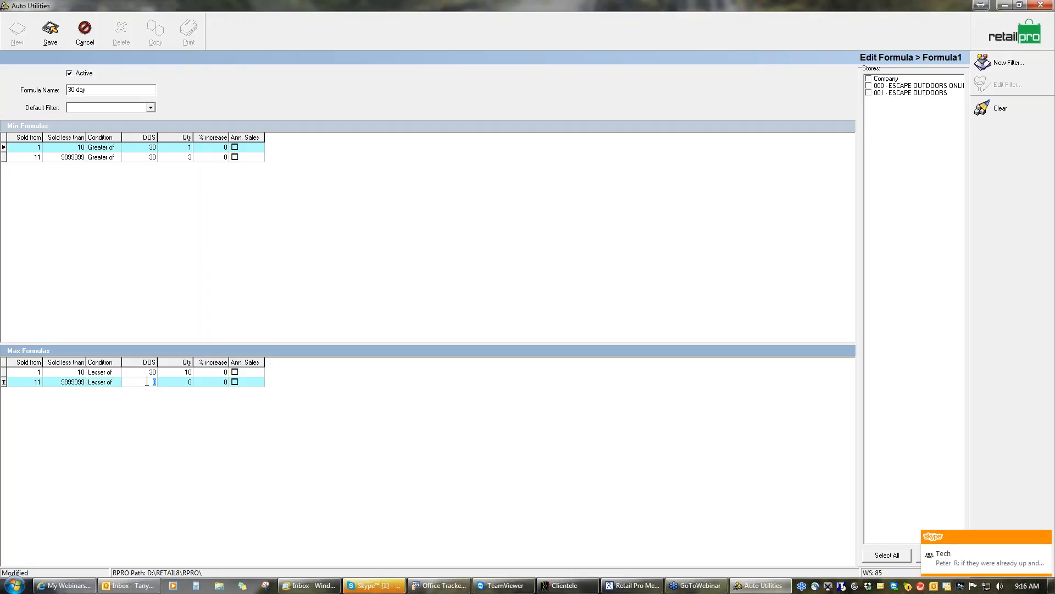
{"action": "type", "text": "30"}
{"action": "left_click", "coordinate": [182, 381]}
{"action": "type", "text": "11"}
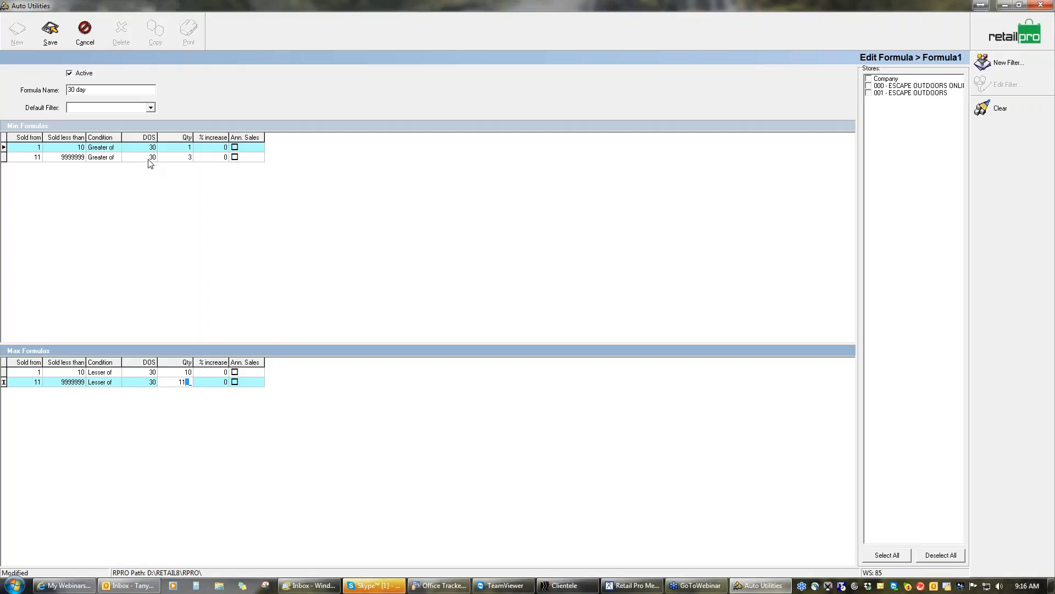
{"action": "left_click", "coordinate": [46, 34]}
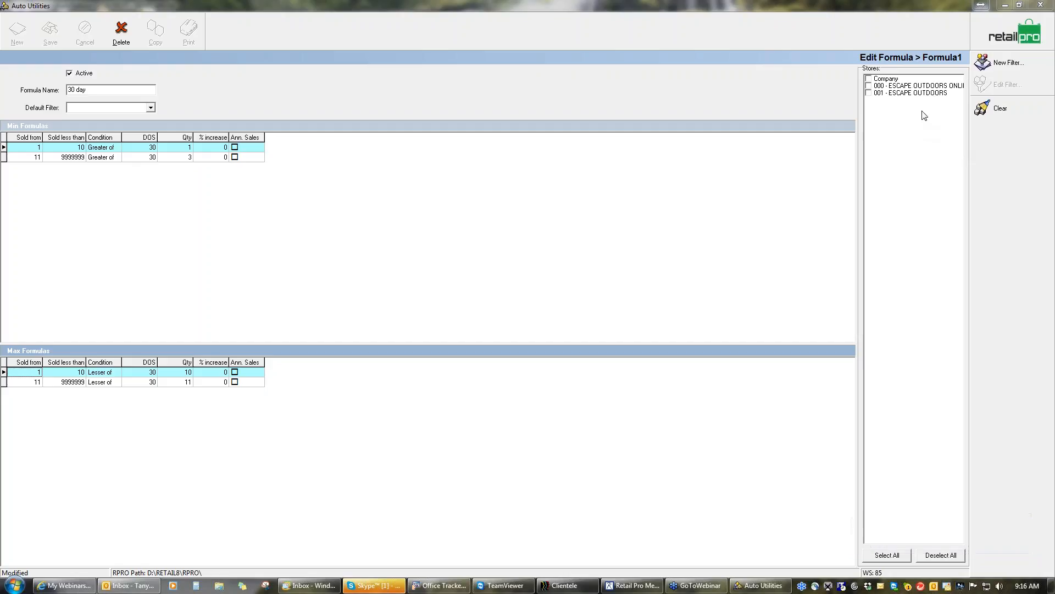
Assign the 30 day formula to store 001 - ESCAPE OUTDOORS and save it
{"action": "left_click", "coordinate": [870, 93]}
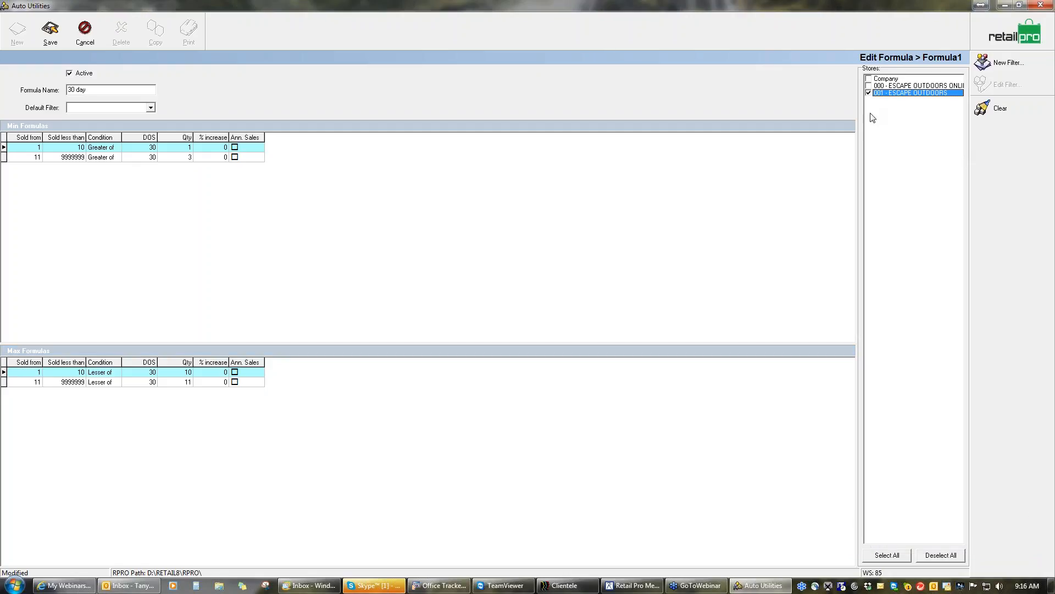
{"action": "left_click", "coordinate": [52, 37]}
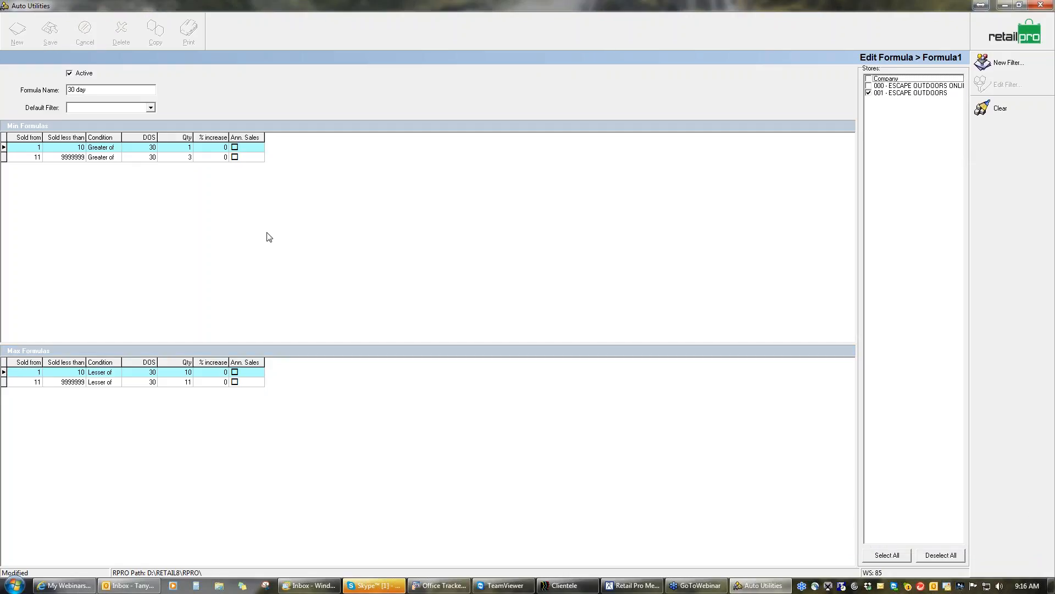
{"action": "left_click", "coordinate": [1007, 34]}
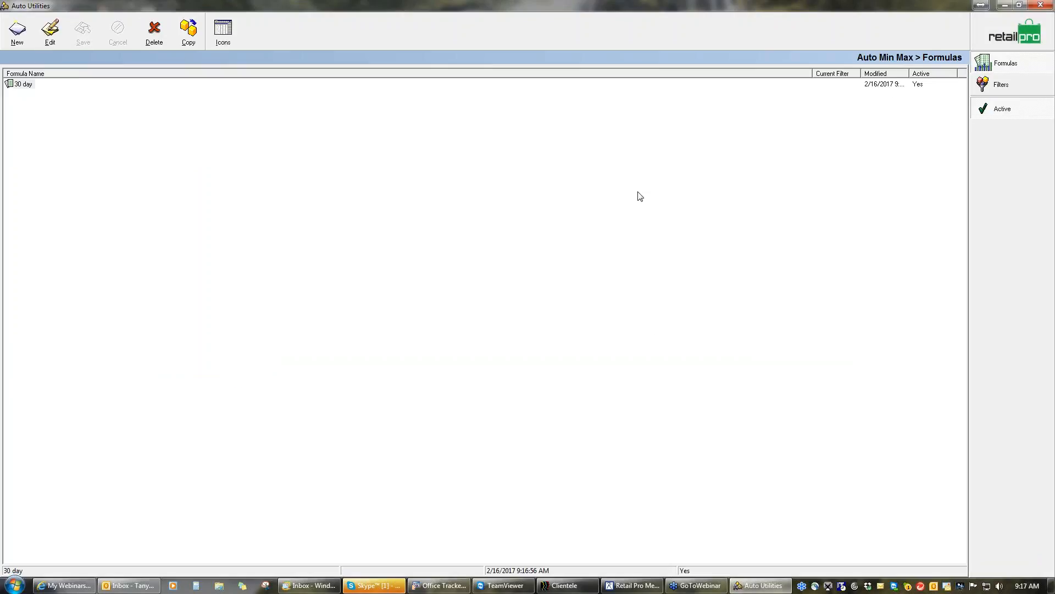
Return to the store's Min Max list and run the calculation with the 30 day formula for store 001
{"action": "left_click", "coordinate": [1011, 34]}
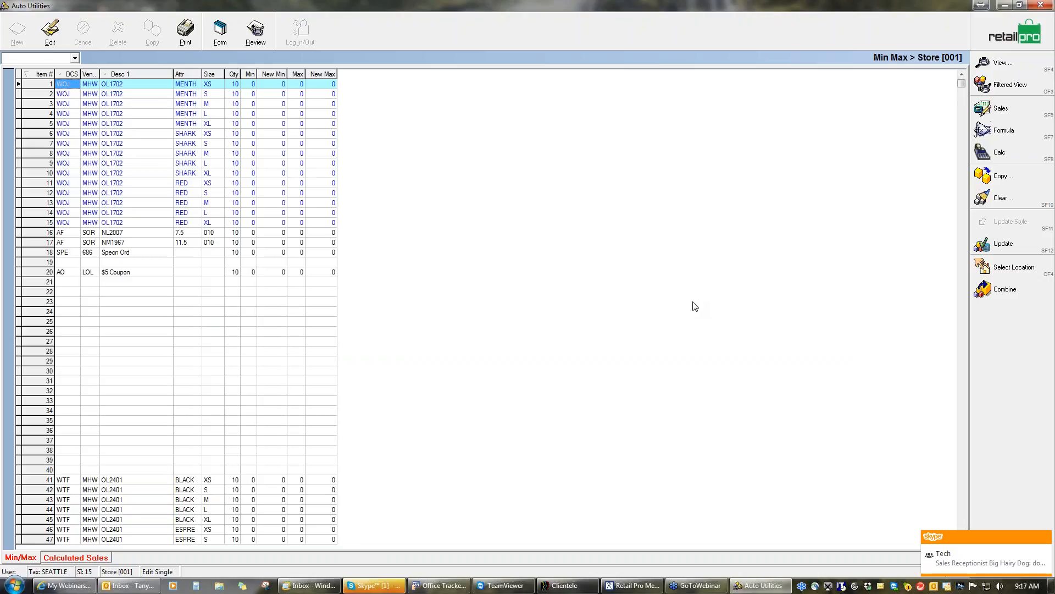
{"action": "left_click", "coordinate": [1001, 156]}
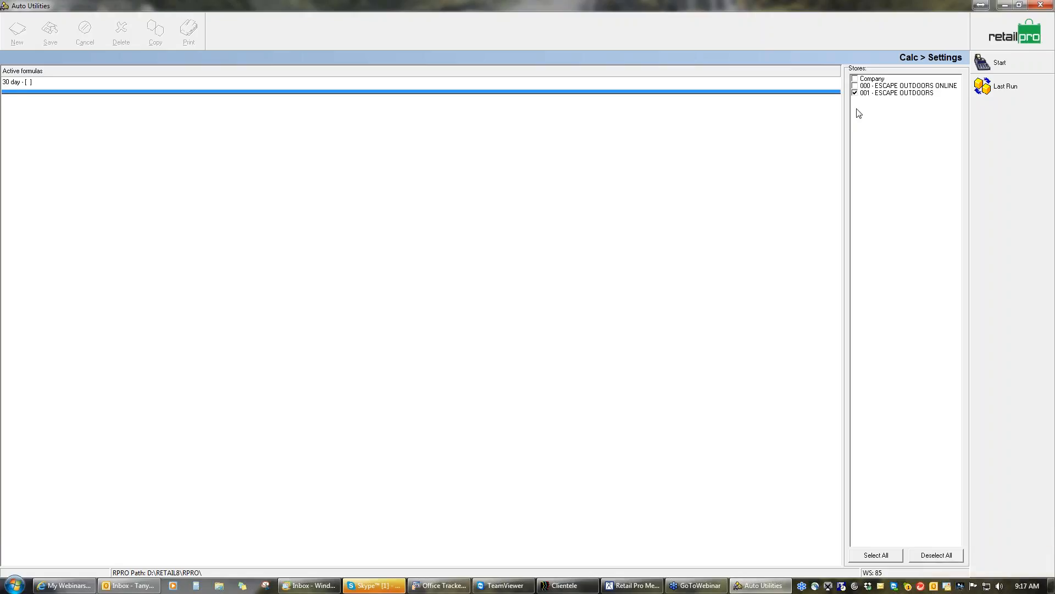
{"action": "left_click", "coordinate": [1003, 64]}
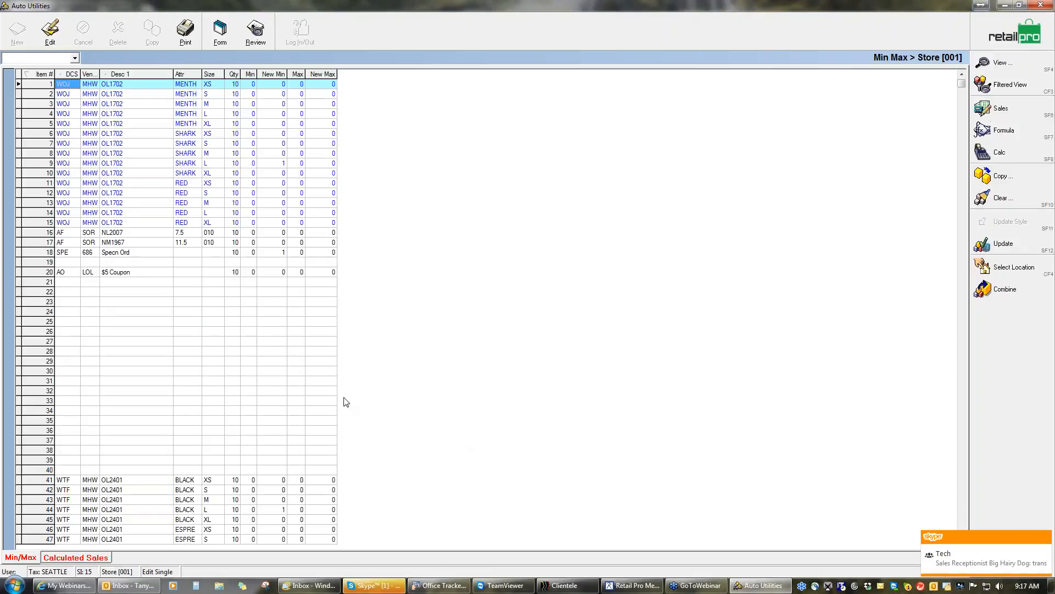
Examine the proposed New Min and New Max values across the store's item list
{"action": "left_click", "coordinate": [281, 252]}
{"action": "type", "text": "1"}
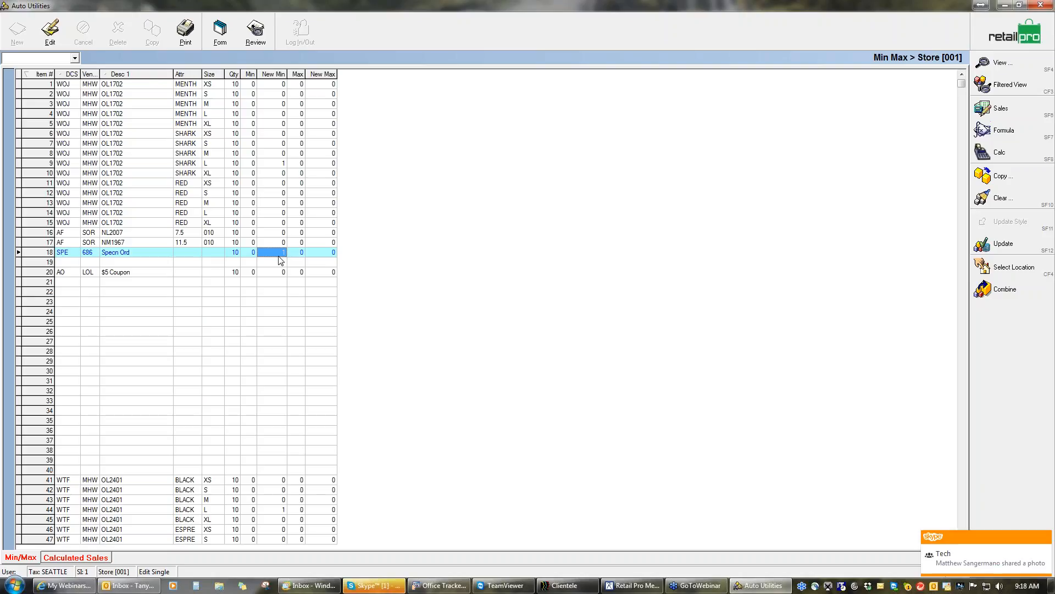
{"action": "left_click", "coordinate": [276, 162]}
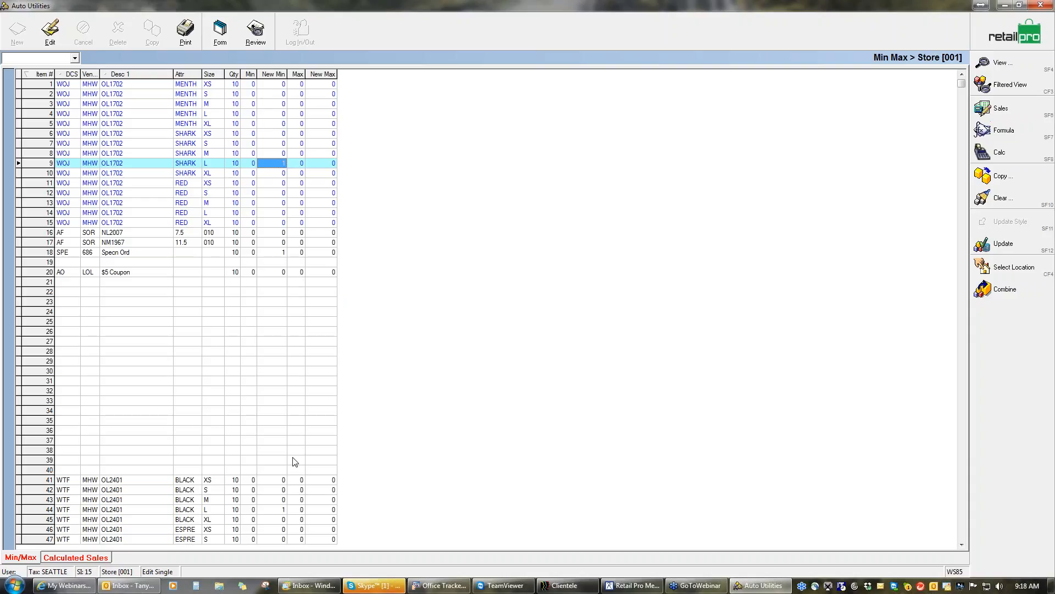
{"action": "left_click", "coordinate": [962, 504]}
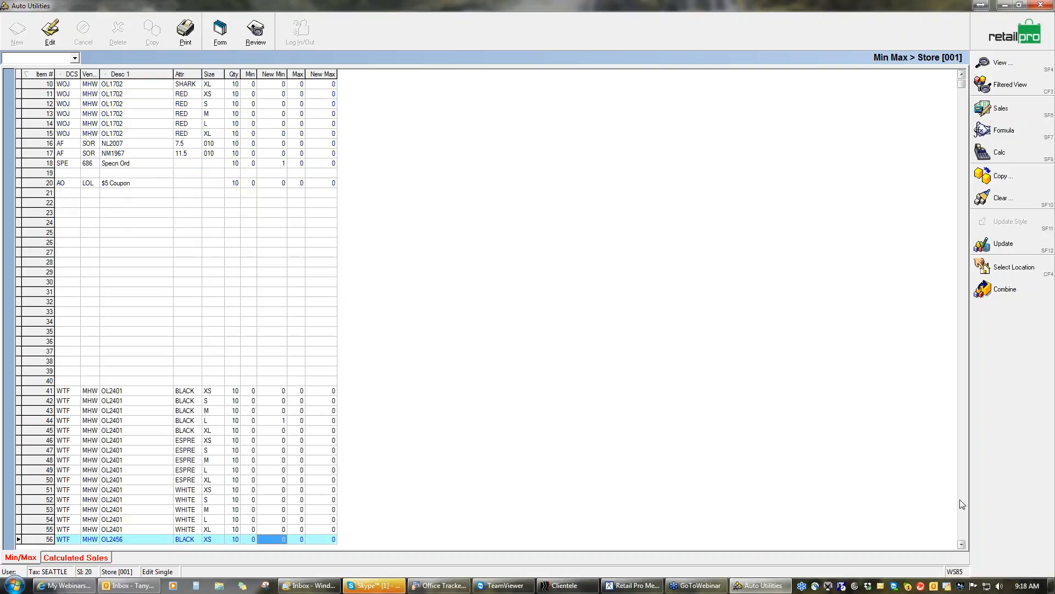
{"action": "left_click", "coordinate": [965, 501]}
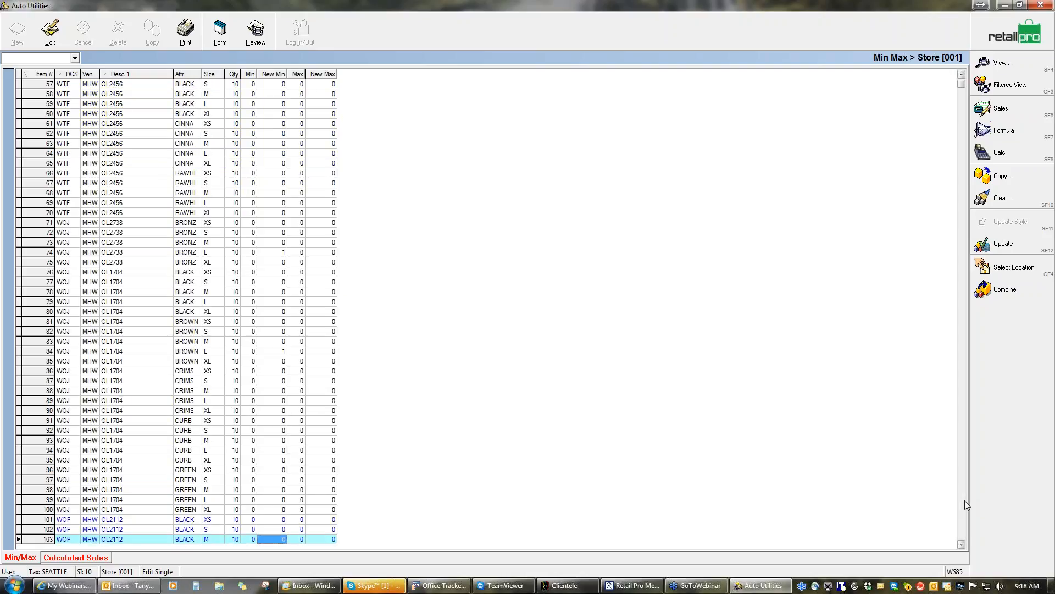
{"action": "left_click", "coordinate": [964, 500]}
{"action": "left_click", "coordinate": [964, 500]}
{"action": "left_click", "coordinate": [964, 500]}
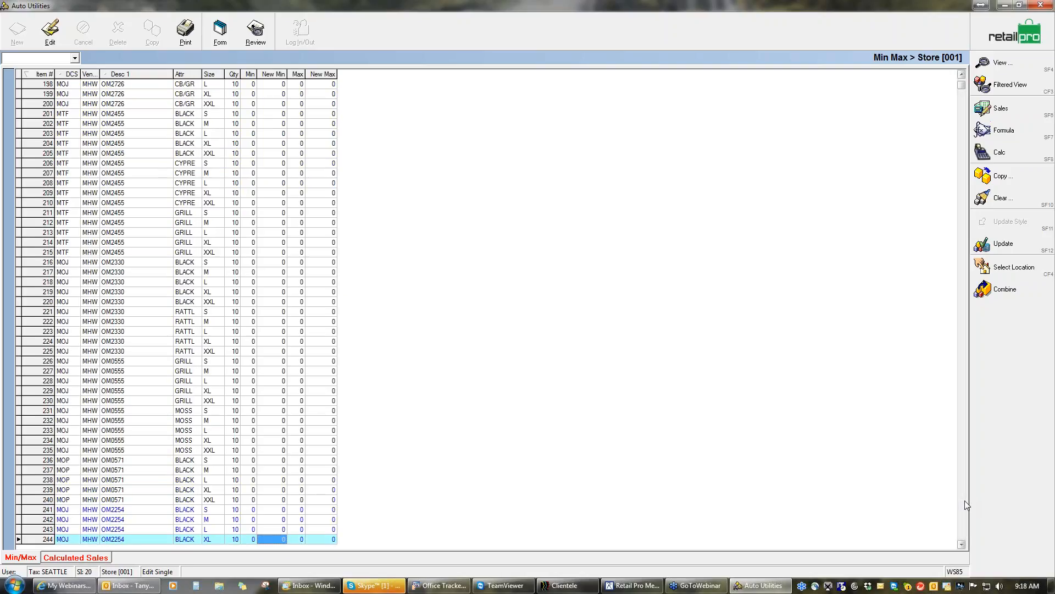
{"action": "left_click", "coordinate": [964, 500]}
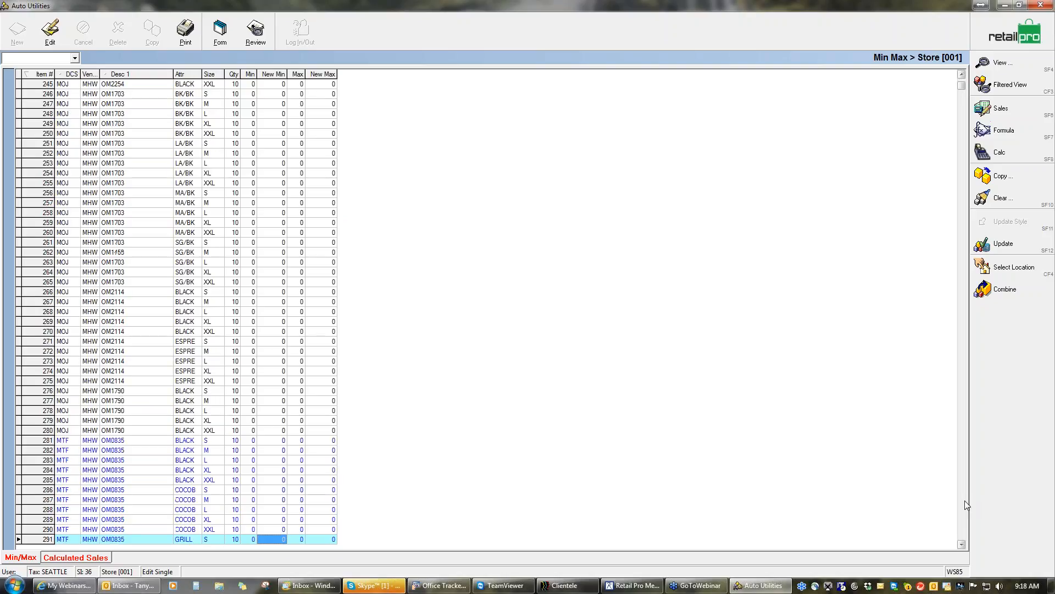
{"action": "left_click", "coordinate": [961, 85]}
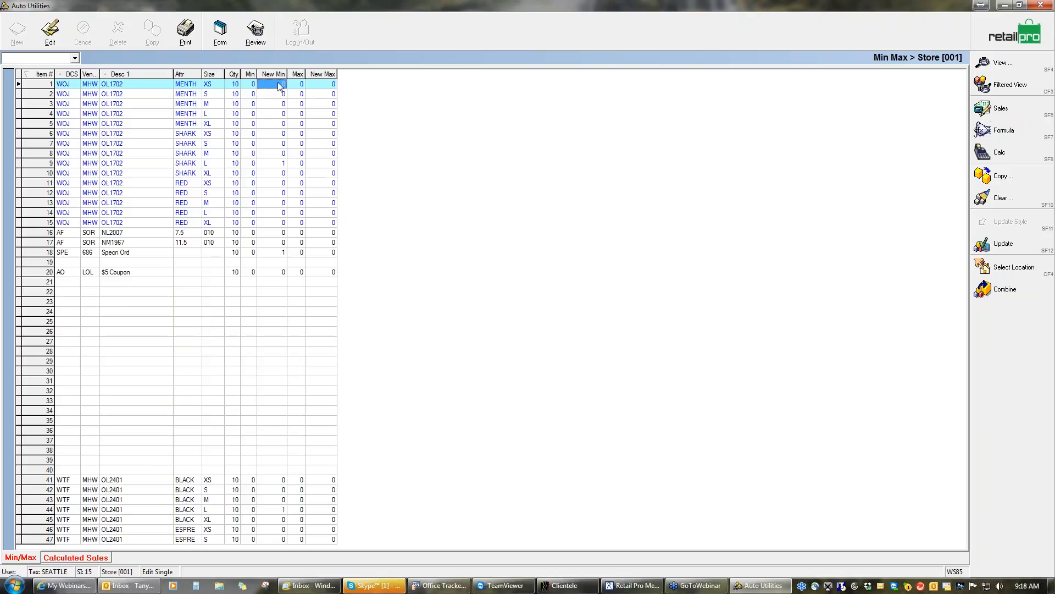
Set the New Min of item 1, OL1702 MENTH size XS, to 1 and save the change
{"action": "left_click", "coordinate": [50, 30]}
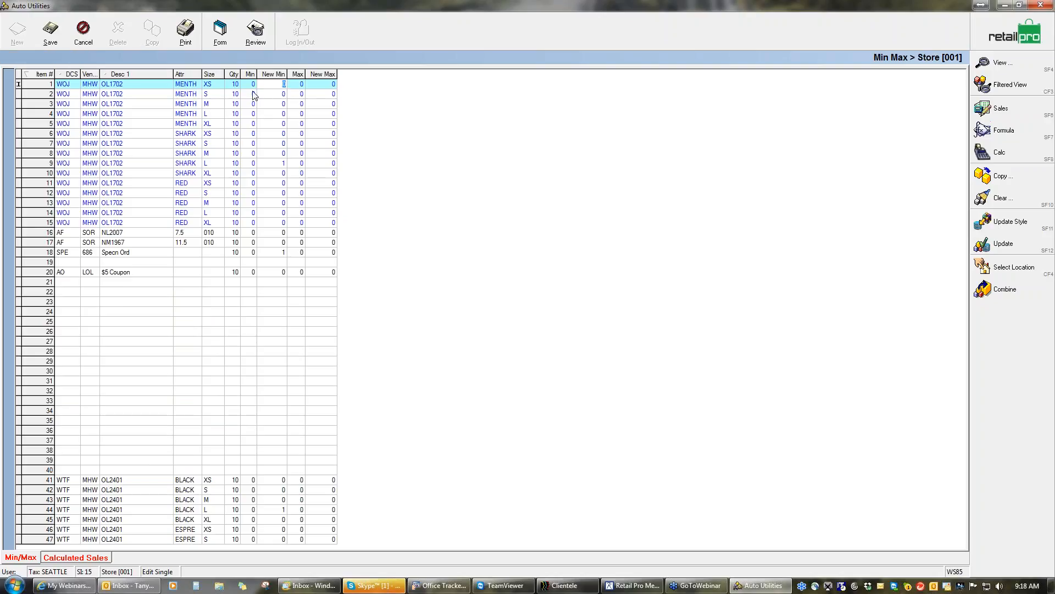
{"action": "type", "text": "1"}
{"action": "key", "text": "Return"}
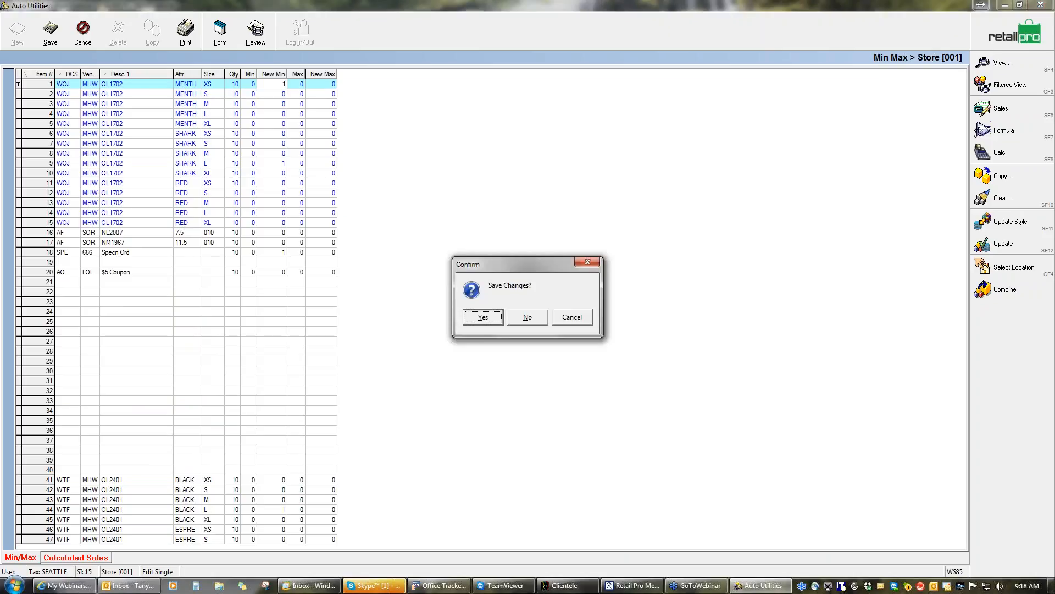
{"action": "left_click", "coordinate": [483, 317]}
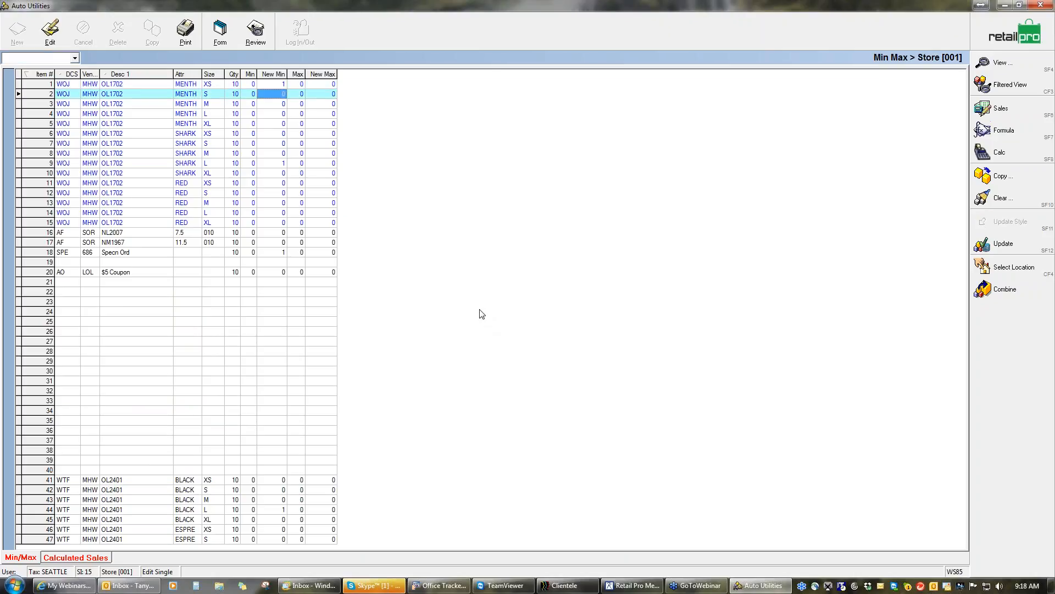
Set the New Min of item 5, OL1702 MENTH size XL, to 1 and save the change
{"action": "left_click", "coordinate": [281, 125]}
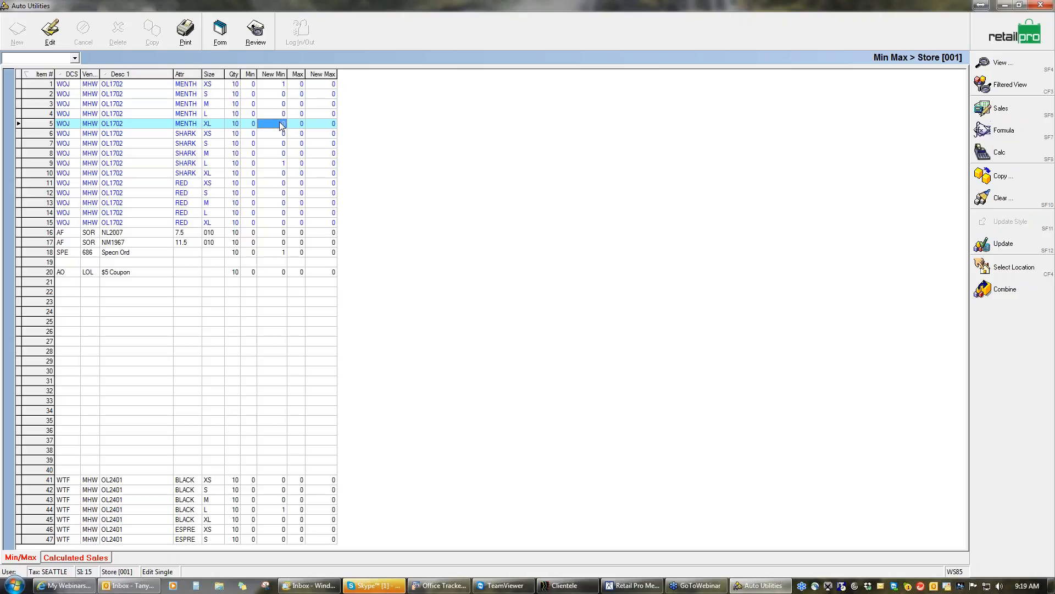
{"action": "left_click", "coordinate": [52, 32]}
{"action": "type", "text": "1"}
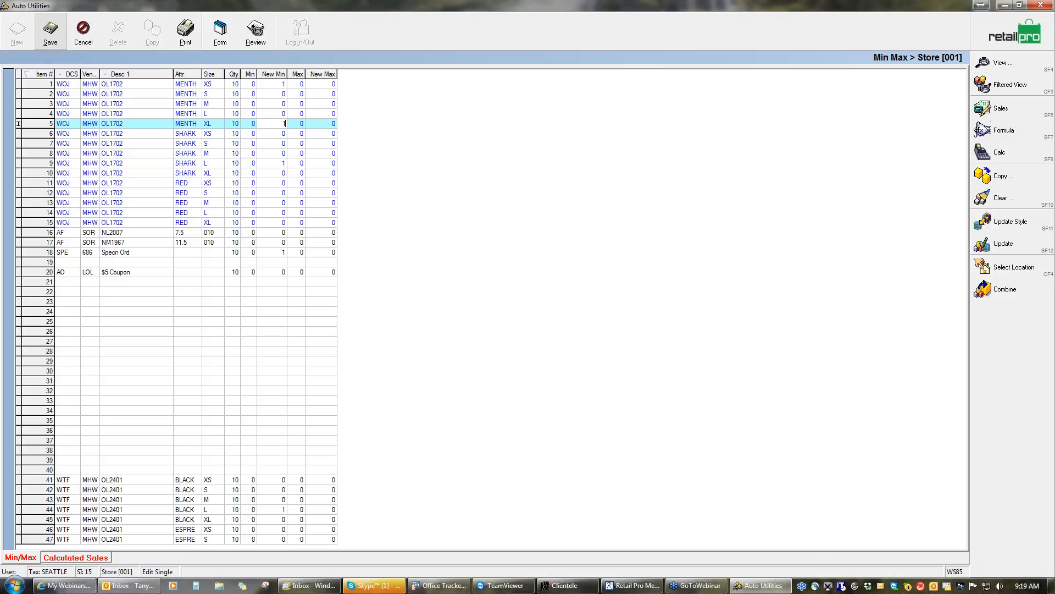
{"action": "left_click", "coordinate": [274, 138]}
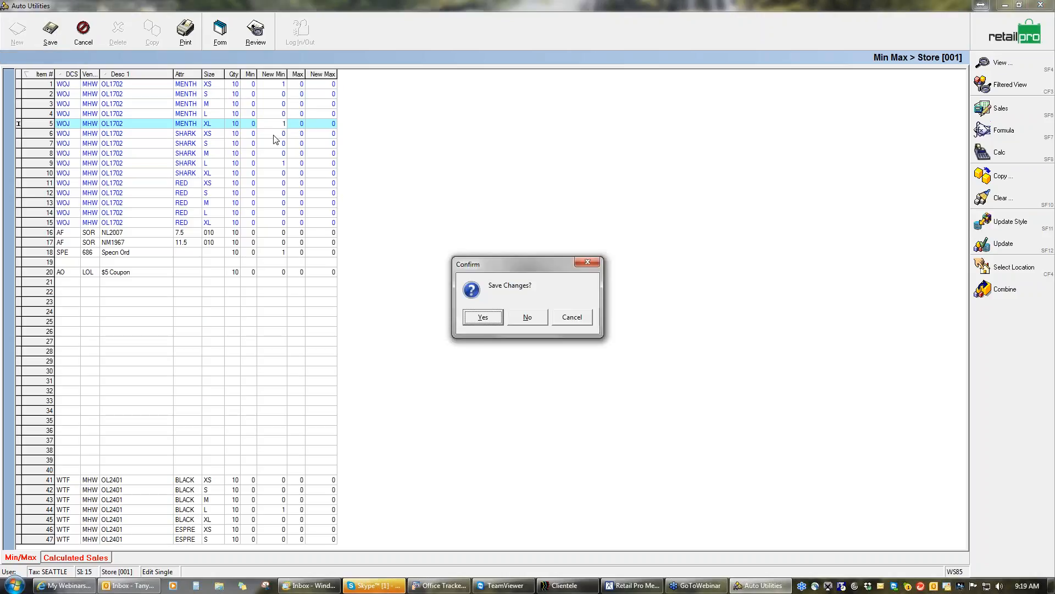
{"action": "left_click", "coordinate": [497, 318]}
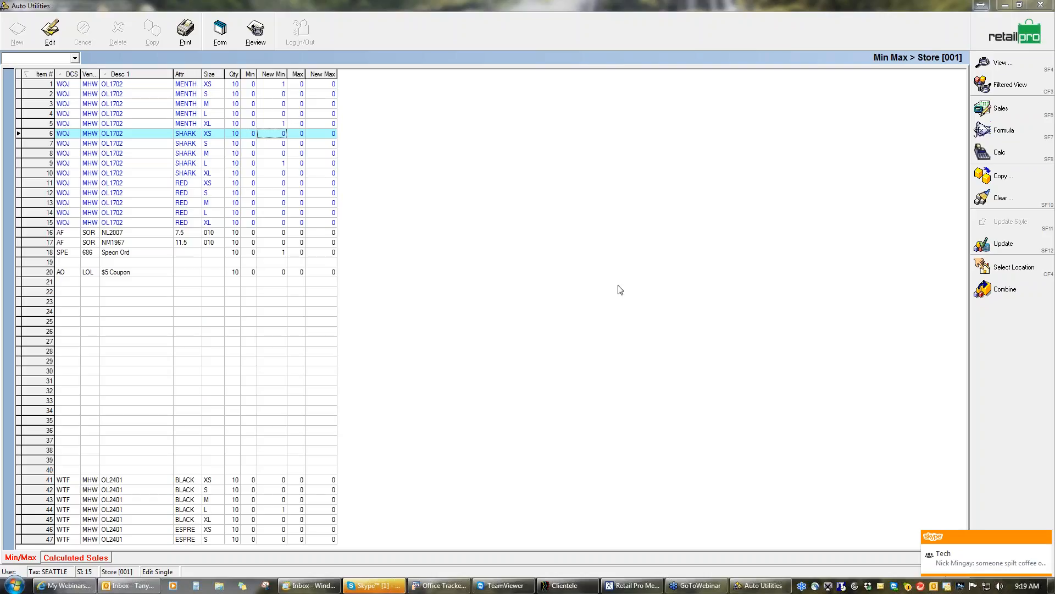
Update the Min Max database with the proposed values for all items in store 001
{"action": "left_click", "coordinate": [1003, 245]}
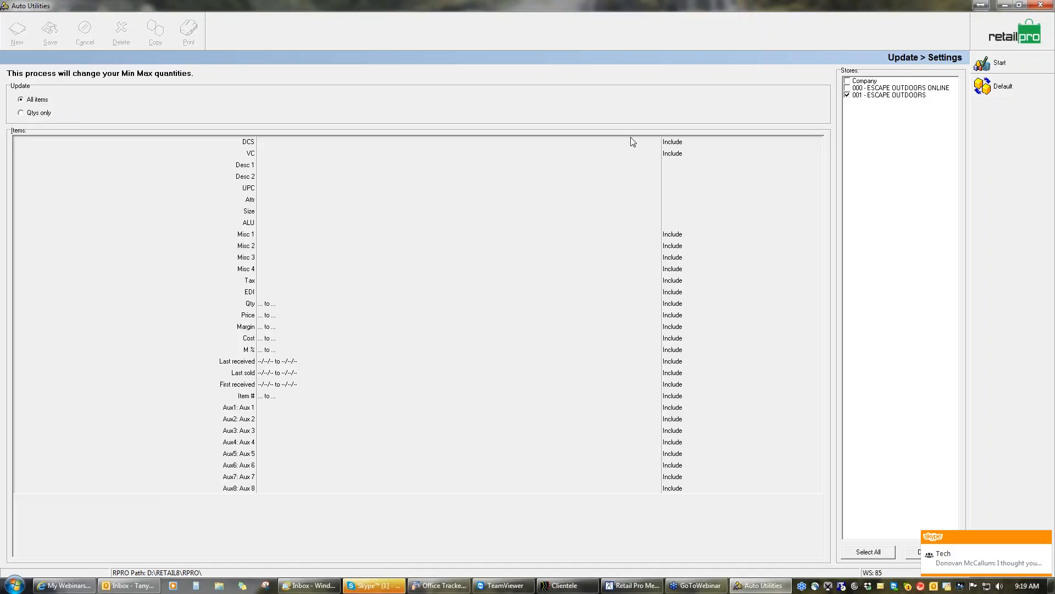
{"action": "left_click", "coordinate": [995, 68]}
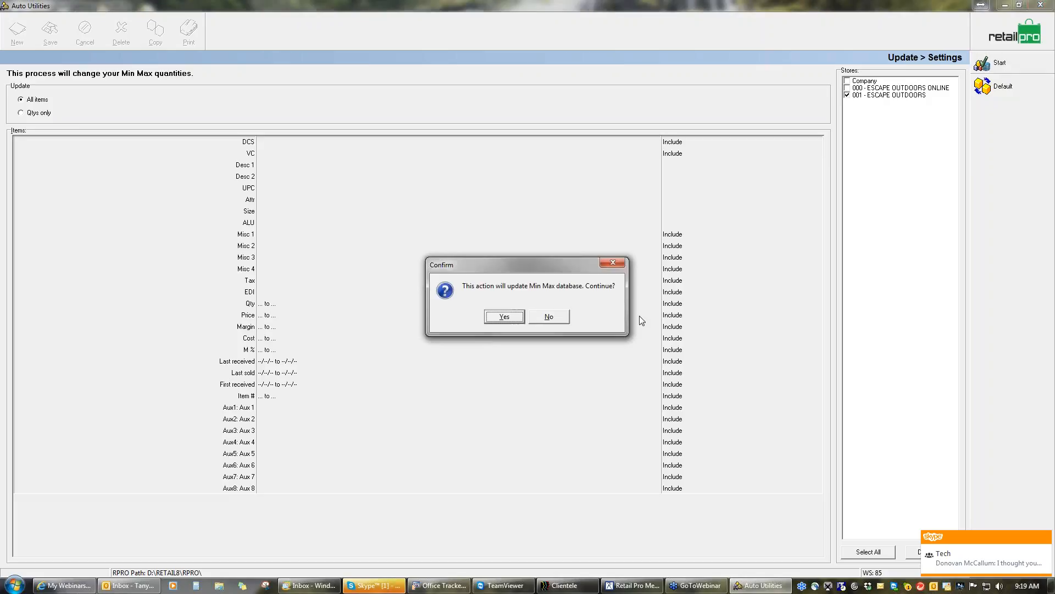
{"action": "left_click", "coordinate": [511, 319]}
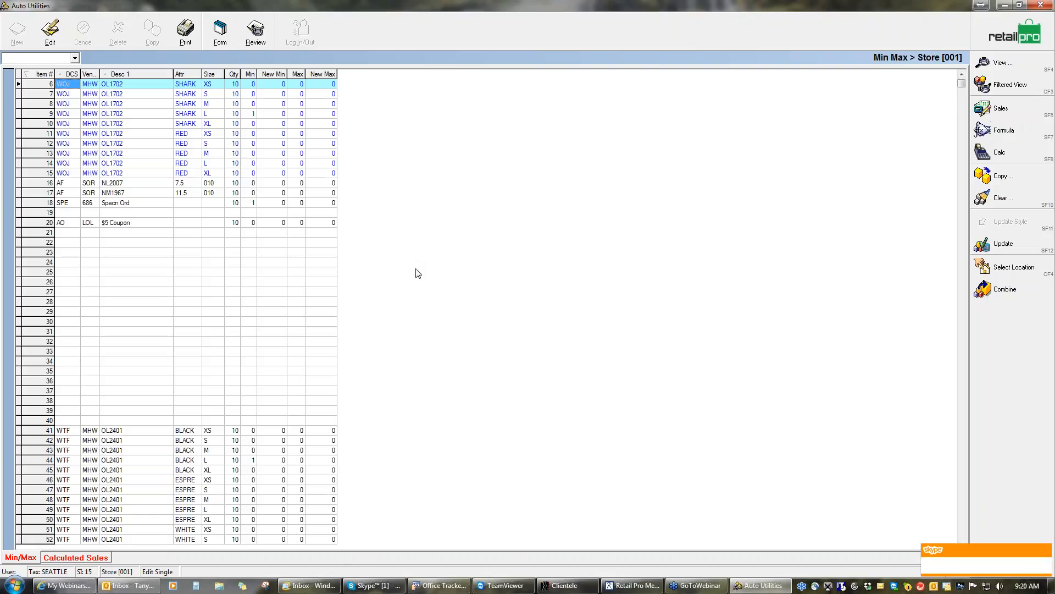
Leave Auto Min/Max and open the Retail Pro Merchant Edition inventory item list at item 1
{"action": "left_click", "coordinate": [1011, 37]}
{"action": "left_click", "coordinate": [504, 317]}
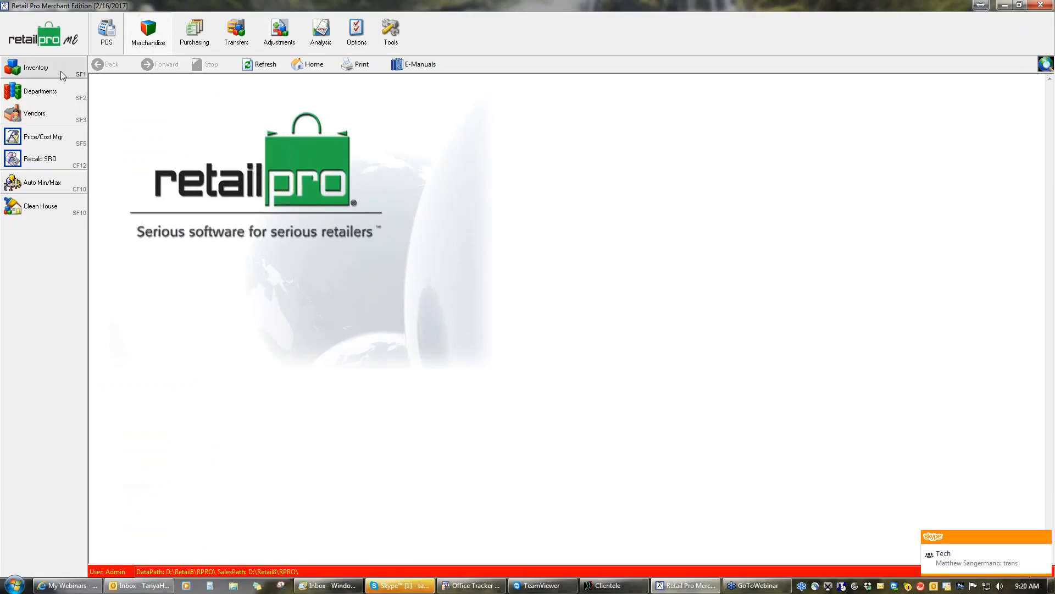
{"action": "left_click", "coordinate": [61, 71]}
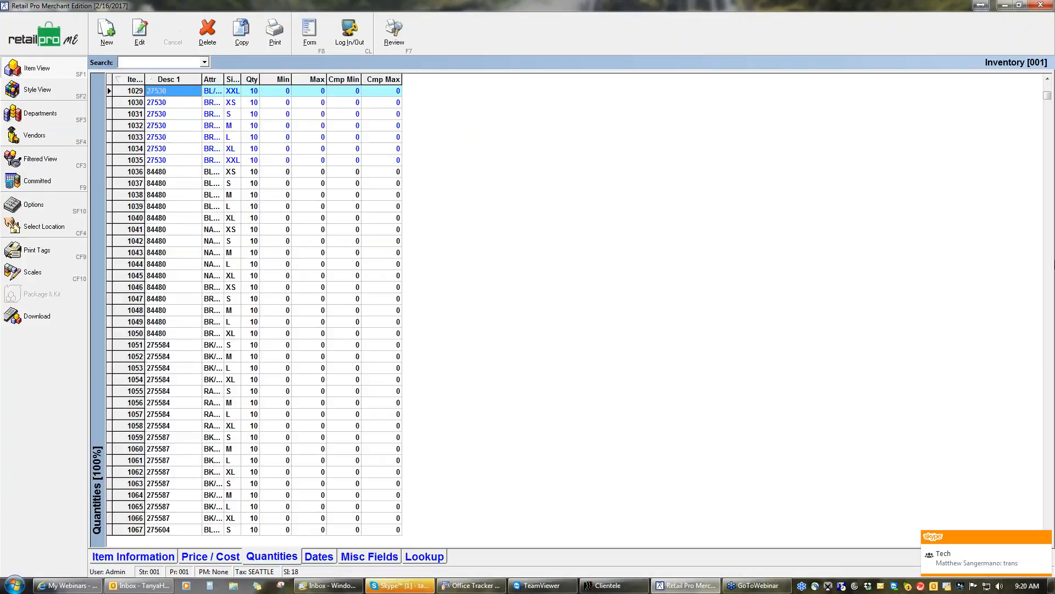
{"action": "left_click", "coordinate": [1047, 80]}
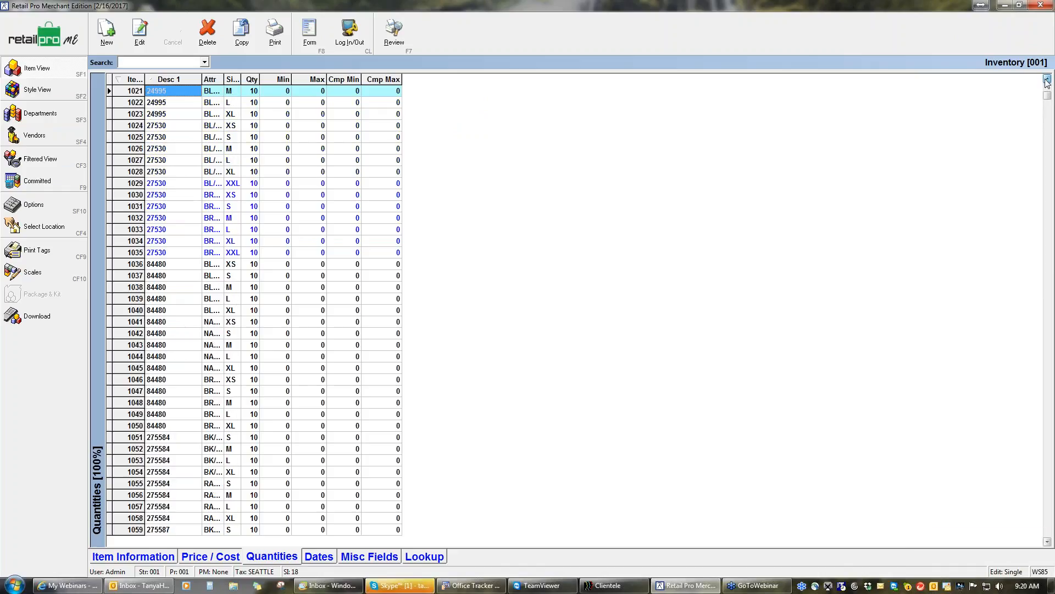
{"action": "left_click", "coordinate": [1047, 80]}
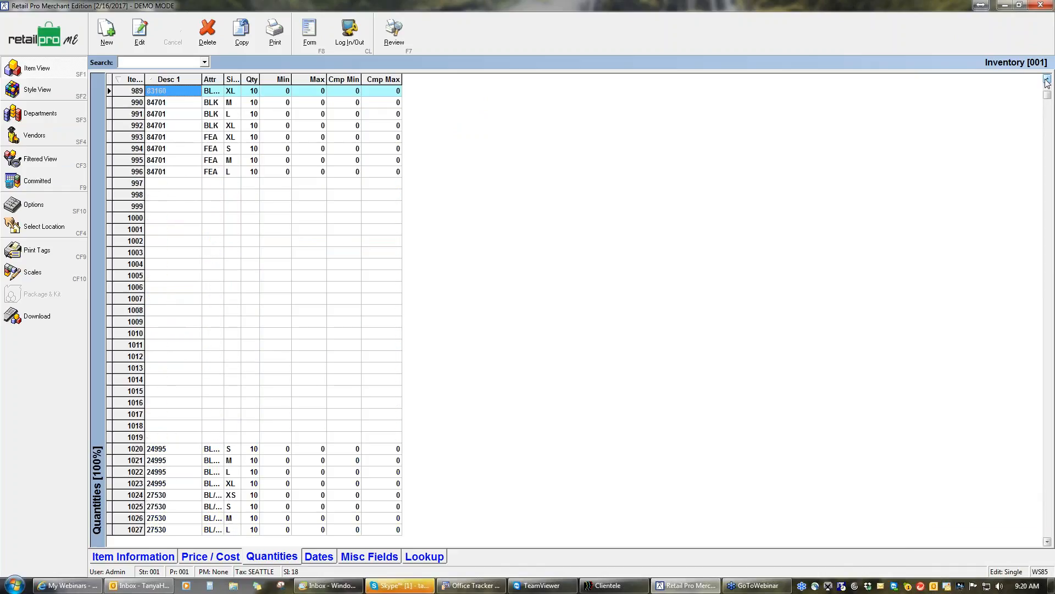
{"action": "left_click", "coordinate": [1047, 80]}
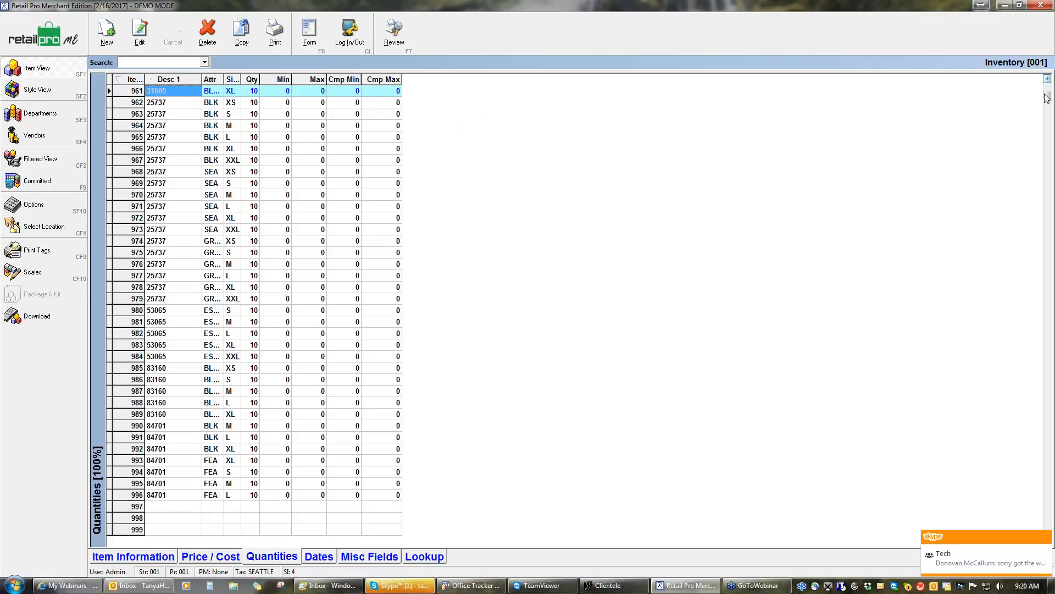
{"action": "left_click_drag", "start_coordinate": [1048, 86], "coordinate": [1049, 75]}
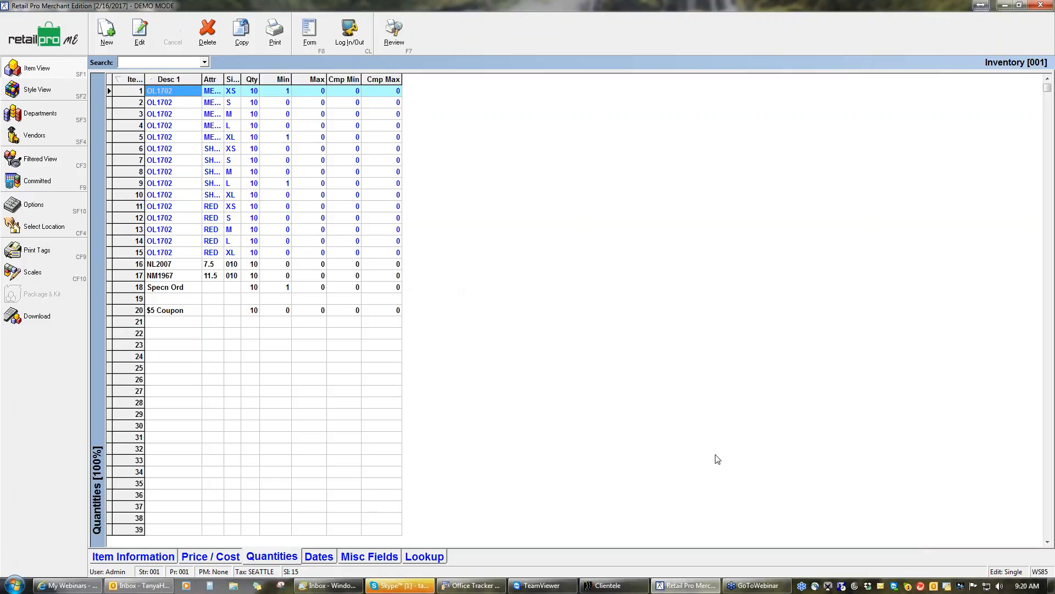
Switch the inventory list to continuous editing and set Min to 1 for items 2–4, 6–8 and 10–17
{"action": "left_click", "coordinate": [1015, 577]}
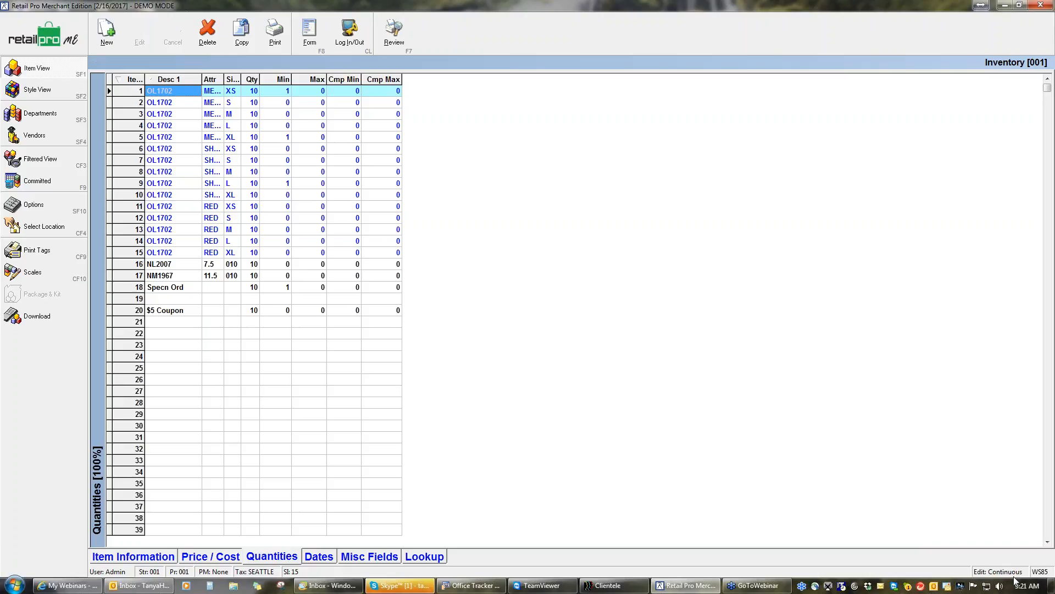
{"action": "left_click", "coordinate": [283, 103]}
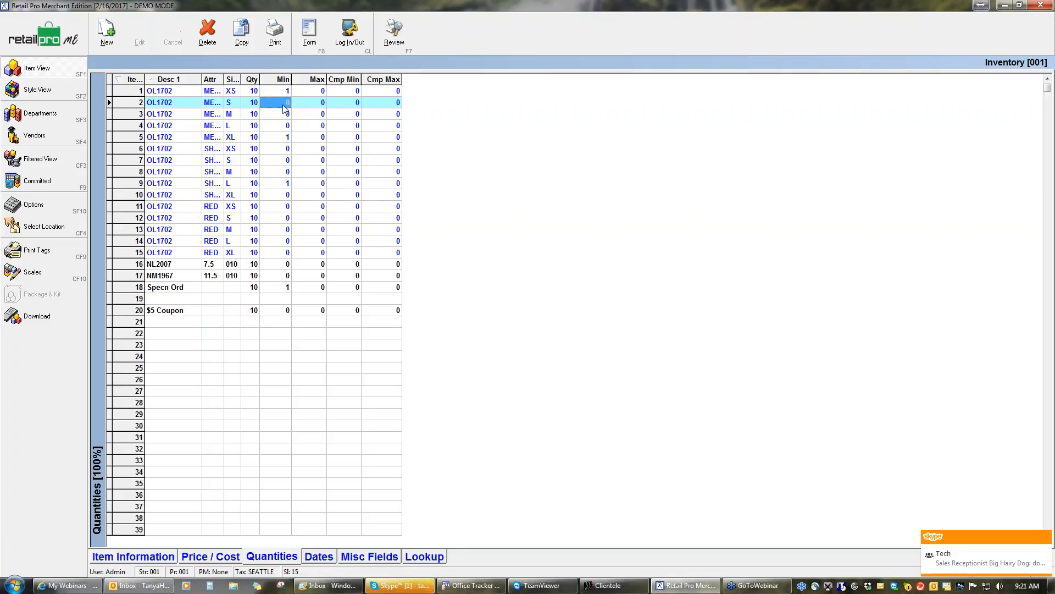
{"action": "type", "text": "1"}
{"action": "key", "text": "Down"}
{"action": "type", "text": "1"}
{"action": "key", "text": "Down"}
{"action": "type", "text": "1"}
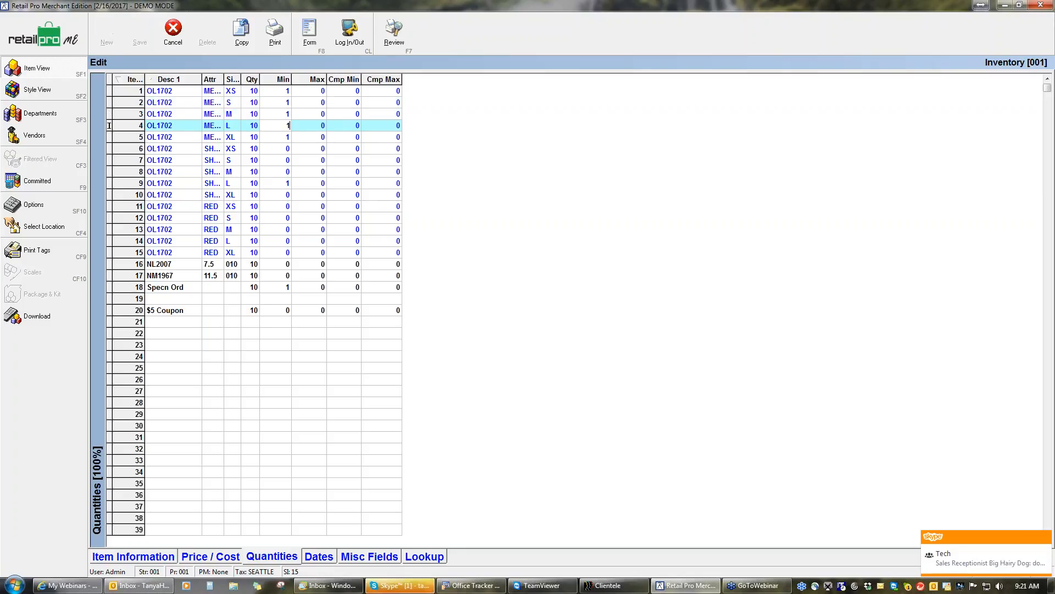
{"action": "key", "text": "Down"}
{"action": "key", "text": "Down"}
{"action": "type", "text": "1"}
{"action": "key", "text": "Down"}
{"action": "type", "text": "1"}
{"action": "key", "text": "Down"}
{"action": "type", "text": "1"}
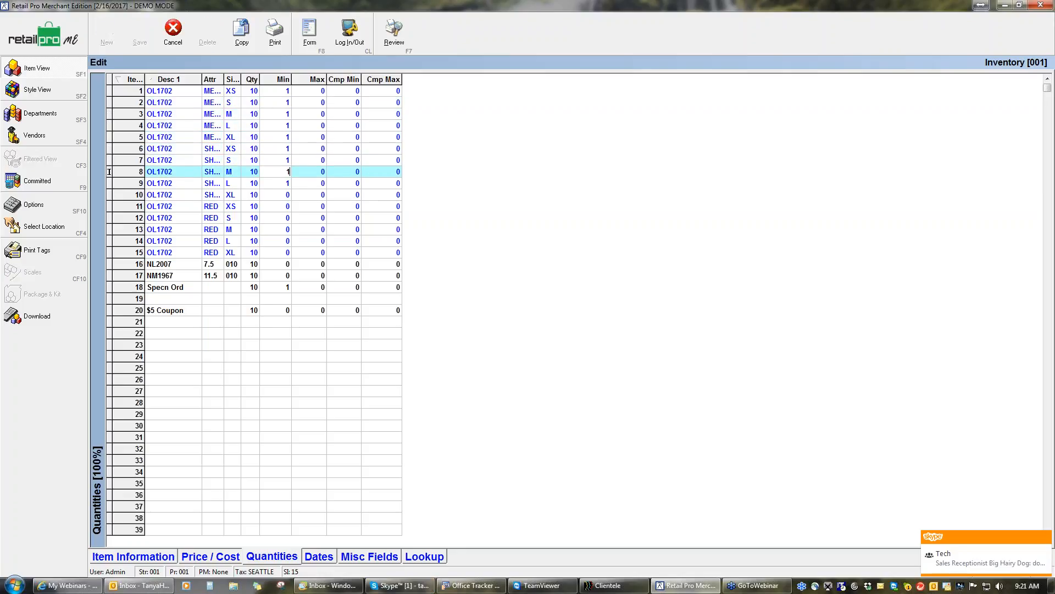
{"action": "key", "text": "Down"}
{"action": "key", "text": "Down"}
{"action": "type", "text": "1"}
{"action": "key", "text": "Down"}
{"action": "type", "text": "1"}
{"action": "key", "text": "Down"}
{"action": "type", "text": "1"}
{"action": "key", "text": "Down"}
{"action": "type", "text": "1"}
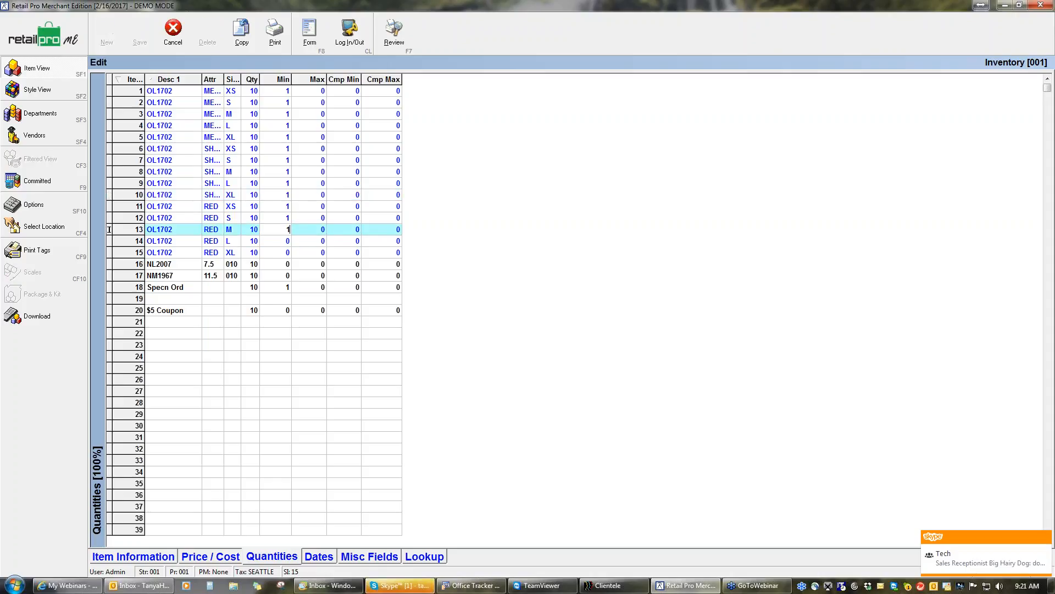
{"action": "key", "text": "Down"}
{"action": "type", "text": "1"}
{"action": "key", "text": "Down"}
{"action": "type", "text": "1"}
{"action": "key", "text": "Down"}
{"action": "type", "text": "1"}
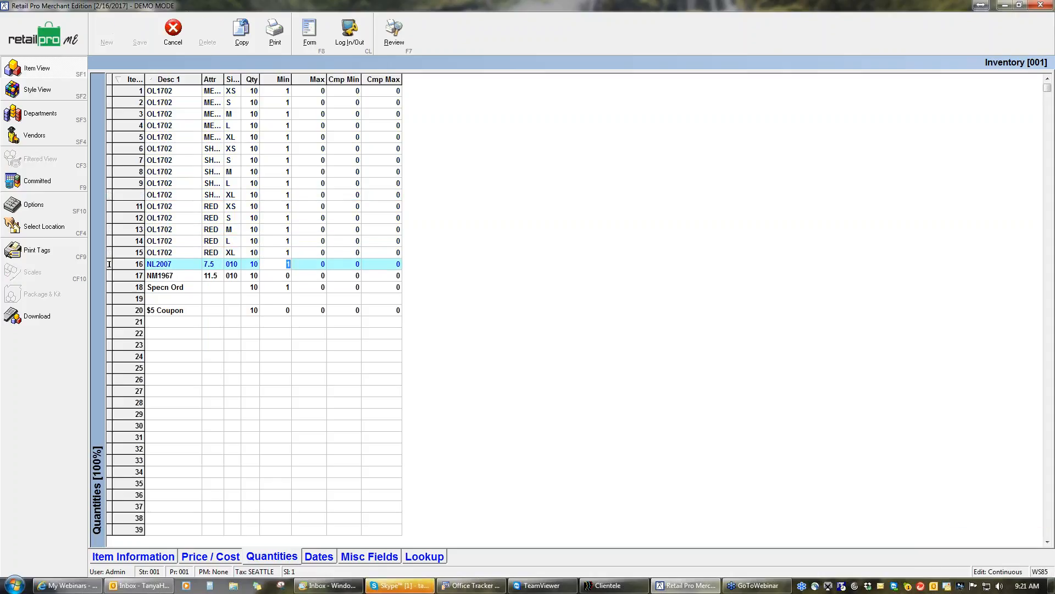
{"action": "key", "text": "Down"}
{"action": "type", "text": "1"}
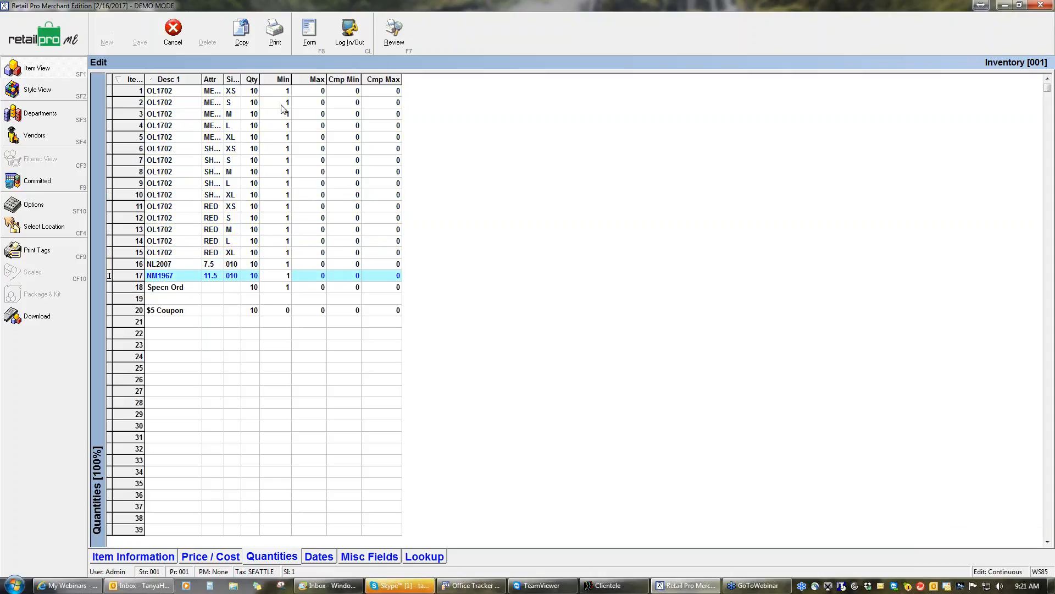
Set Max to 5 for items 1 through 18, from OL1702 to Specn Ord
{"action": "left_click", "coordinate": [314, 92]}
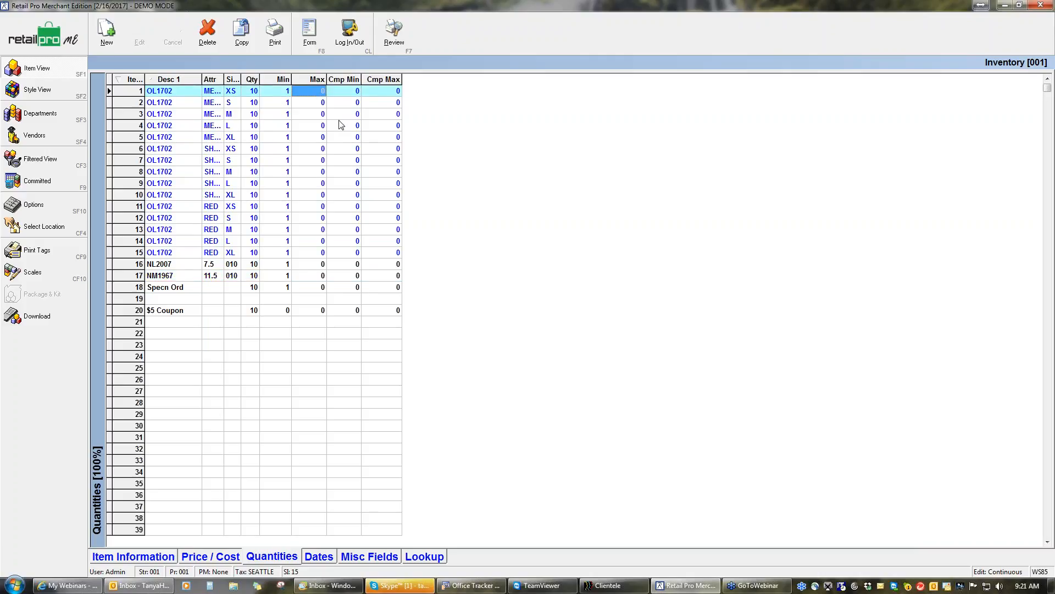
{"action": "type", "text": "5"}
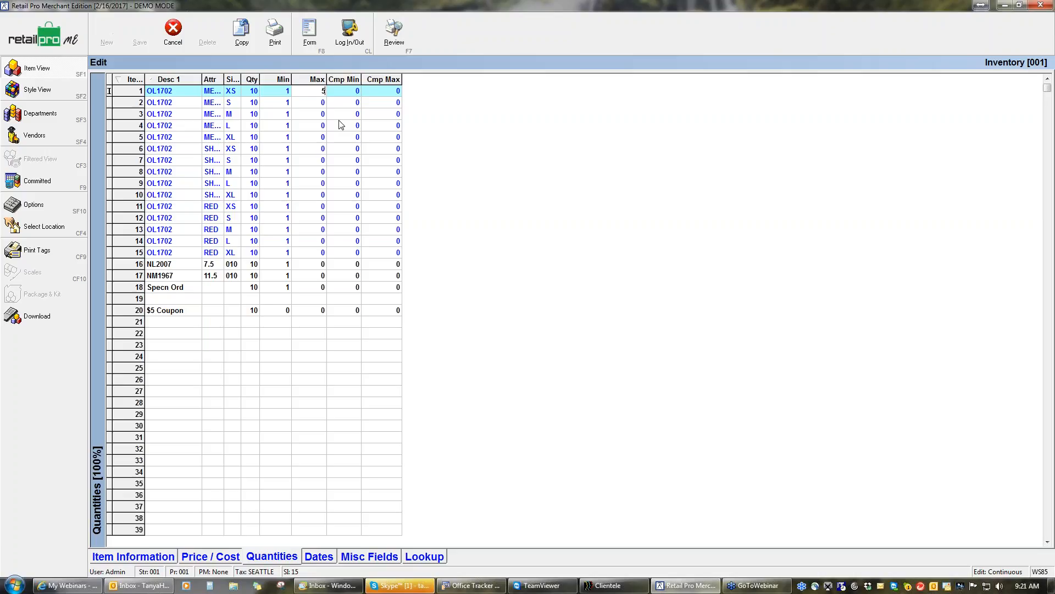
{"action": "key", "text": "Down"}
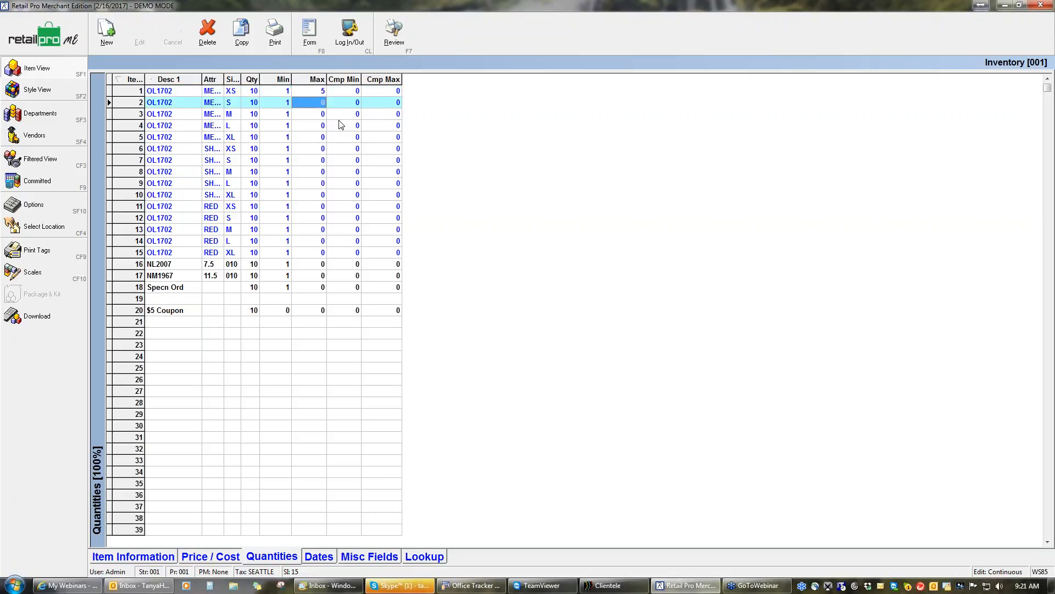
{"action": "type", "text": "5"}
{"action": "key", "text": "Down"}
{"action": "type", "text": "5"}
{"action": "key", "text": "Down"}
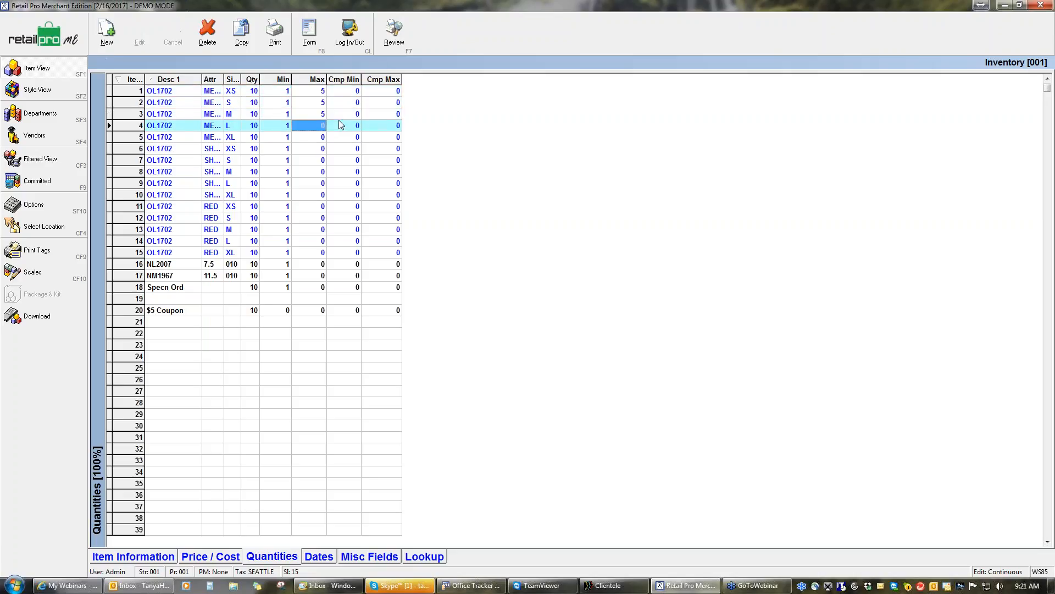
{"action": "type", "text": "5"}
{"action": "key", "text": "Down"}
{"action": "type", "text": "5"}
{"action": "key", "text": "Down"}
{"action": "key", "text": "5"}
{"action": "key", "text": "Down"}
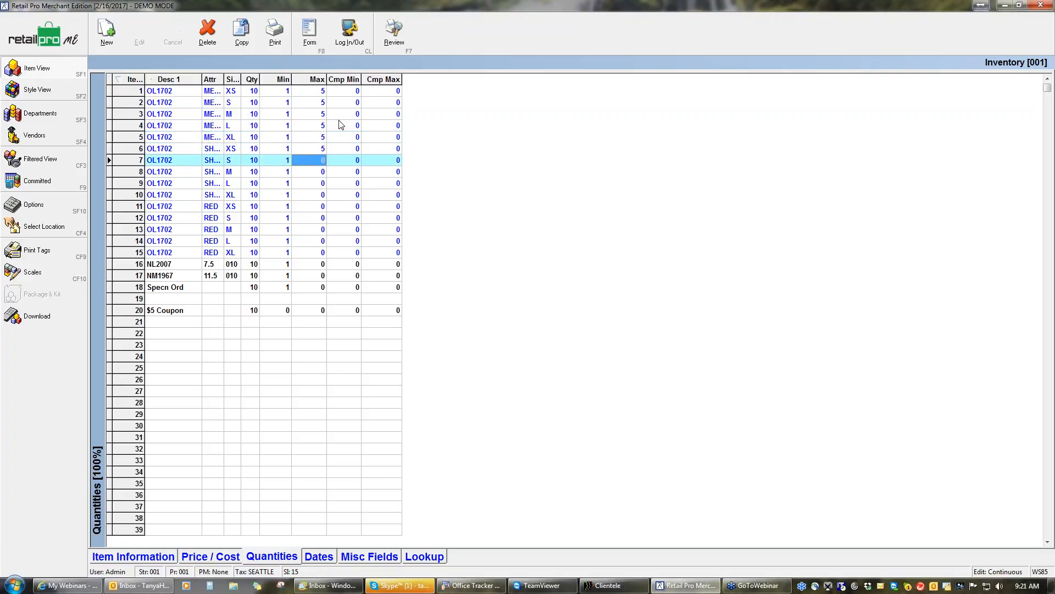
{"action": "key", "text": "5"}
{"action": "key", "text": "Down"}
{"action": "key", "text": "5"}
{"action": "key", "text": "Down"}
{"action": "key", "text": "5"}
{"action": "key", "text": "Down"}
{"action": "key", "text": "5"}
{"action": "key", "text": "Down"}
{"action": "key", "text": "5"}
{"action": "key", "text": "Down"}
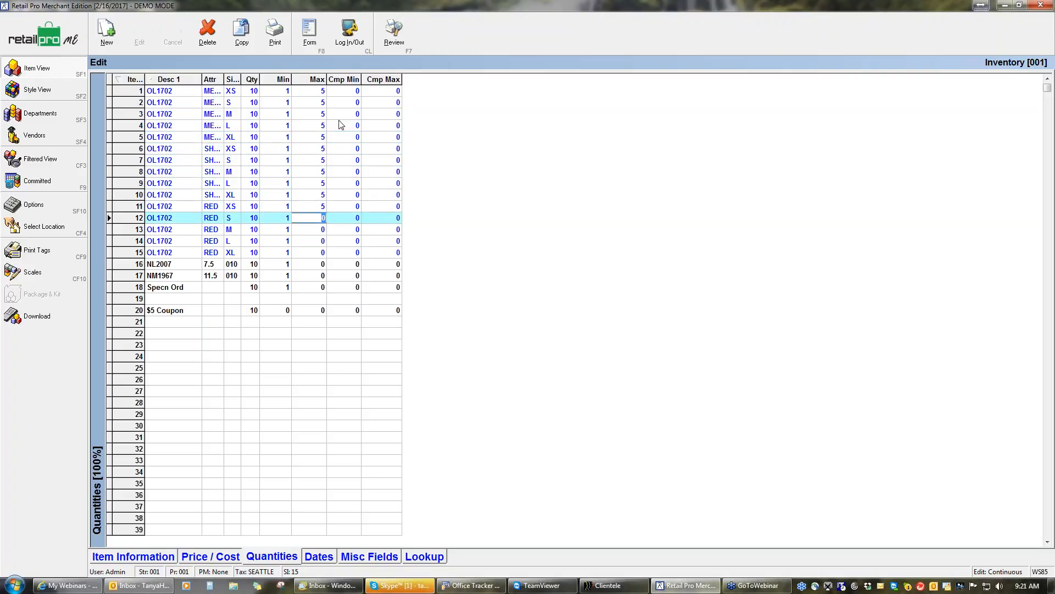
{"action": "key", "text": "5"}
{"action": "key", "text": "Down"}
{"action": "key", "text": "5"}
{"action": "key", "text": "Down"}
{"action": "key", "text": "5"}
{"action": "key", "text": "Down"}
{"action": "key", "text": "5"}
{"action": "key", "text": "Down"}
{"action": "key", "text": "5"}
{"action": "key", "text": "Down"}
{"action": "key", "text": "5"}
{"action": "key", "text": "Down"}
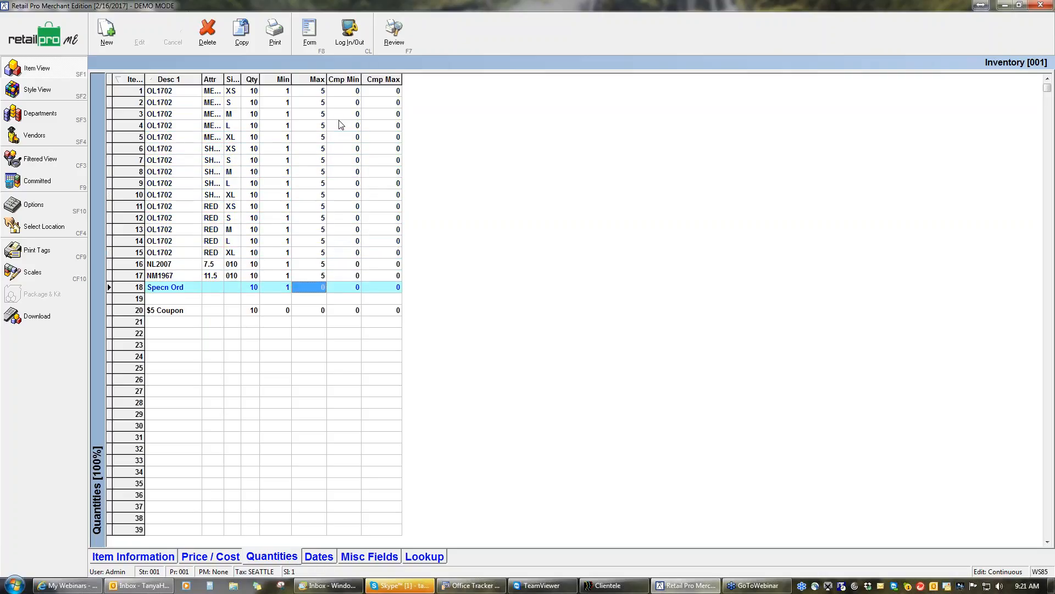
{"action": "type", "text": "5"}
{"action": "key", "text": "Down"}
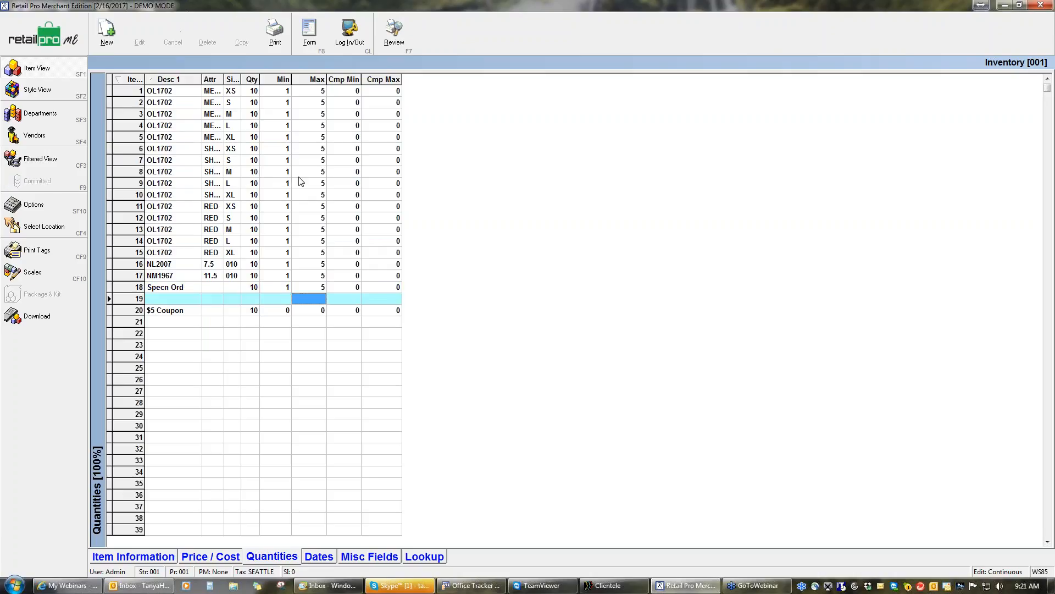
Set the on-hand Qty to 0 for items 1 through 18 in the inventory list
{"action": "left_click", "coordinate": [253, 92]}
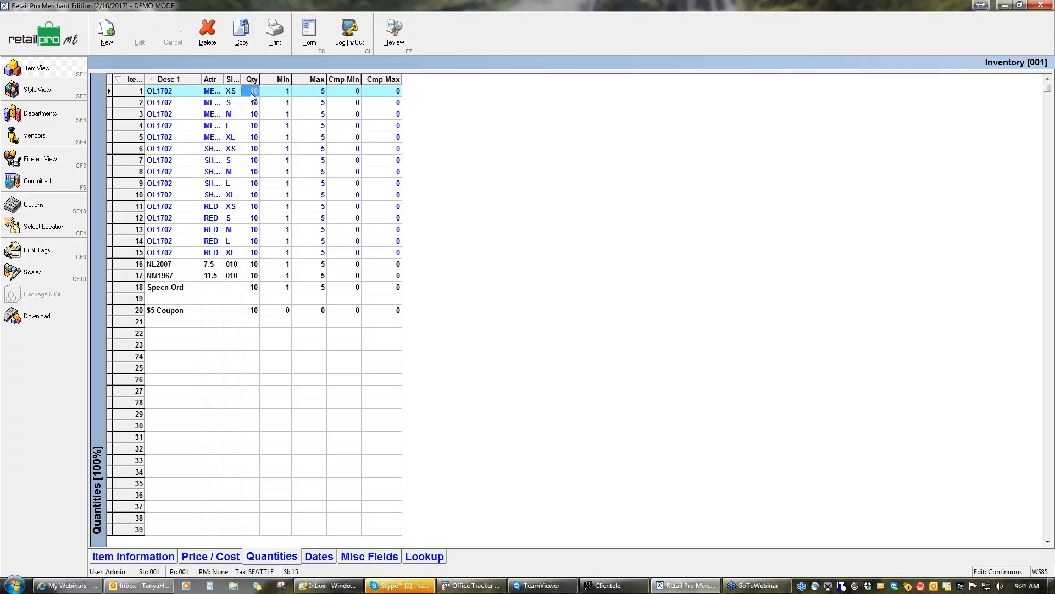
{"action": "type", "text": "0"}
{"action": "key", "text": "Down"}
{"action": "type", "text": "0"}
{"action": "key", "text": "Down"}
{"action": "type", "text": "0"}
{"action": "key", "text": "Down"}
{"action": "type", "text": "0"}
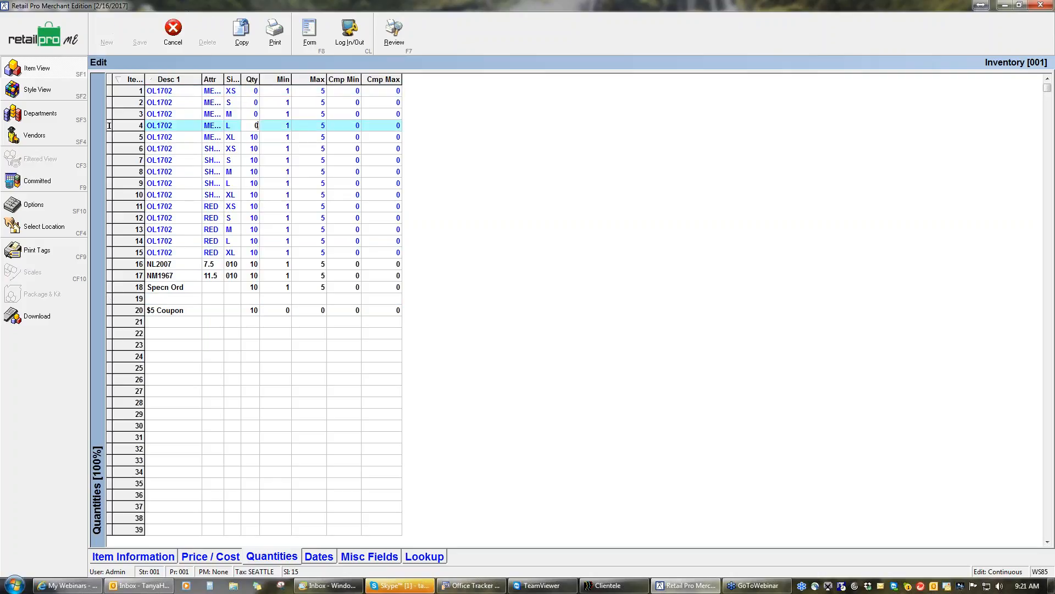
{"action": "key", "text": "Down"}
{"action": "key", "text": "0"}
{"action": "key", "text": "Down"}
{"action": "key", "text": "0"}
{"action": "key", "text": "Down"}
{"action": "key", "text": "0"}
{"action": "key", "text": "Down"}
{"action": "key", "text": "0"}
{"action": "key", "text": "Down"}
{"action": "key", "text": "0"}
{"action": "key", "text": "Down"}
{"action": "key", "text": "0"}
{"action": "key", "text": "Down"}
{"action": "key", "text": "0"}
{"action": "key", "text": "Down"}
{"action": "key", "text": "0"}
{"action": "key", "text": "Down"}
{"action": "key", "text": "0"}
{"action": "key", "text": "Down"}
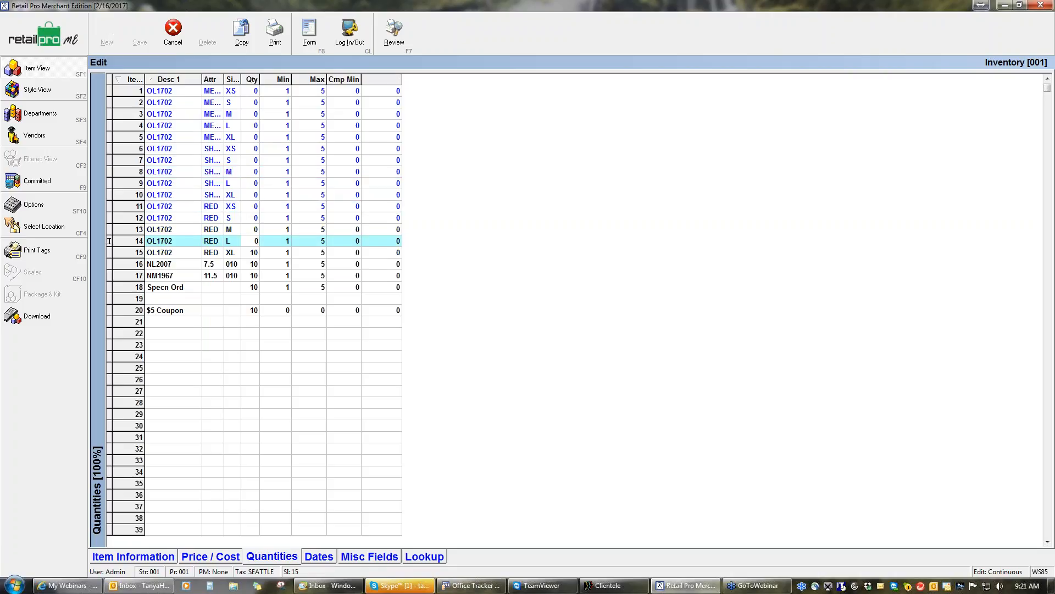
{"action": "key", "text": "0"}
{"action": "key", "text": "Down"}
{"action": "key", "text": "0"}
{"action": "key", "text": "Down"}
{"action": "type", "text": "0"}
{"action": "key", "text": "Down"}
{"action": "type", "text": "0"}
{"action": "key", "text": "Down"}
{"action": "type", "text": "0"}
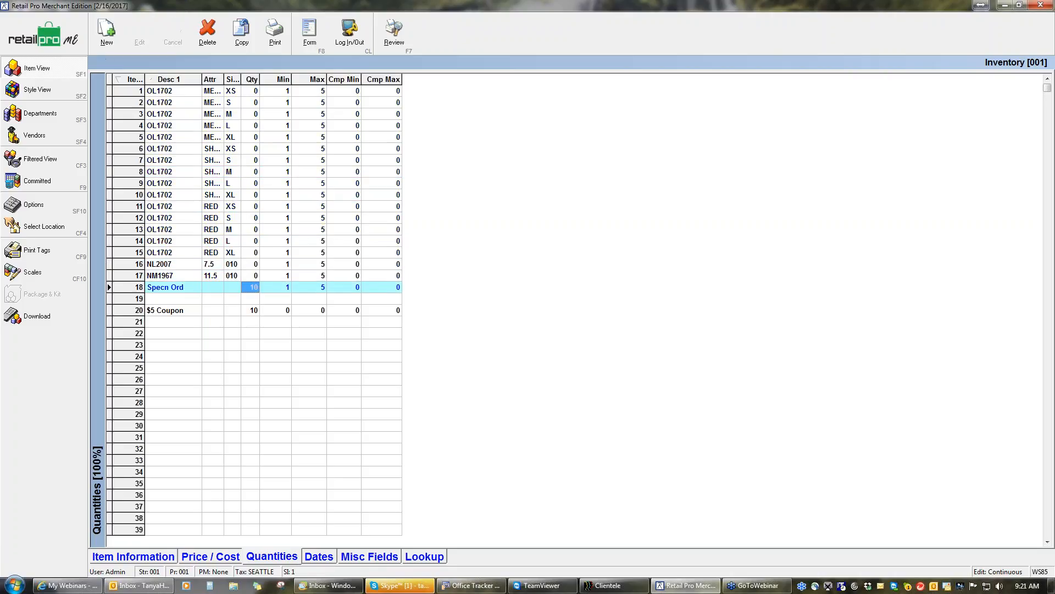
{"action": "key", "text": "Down"}
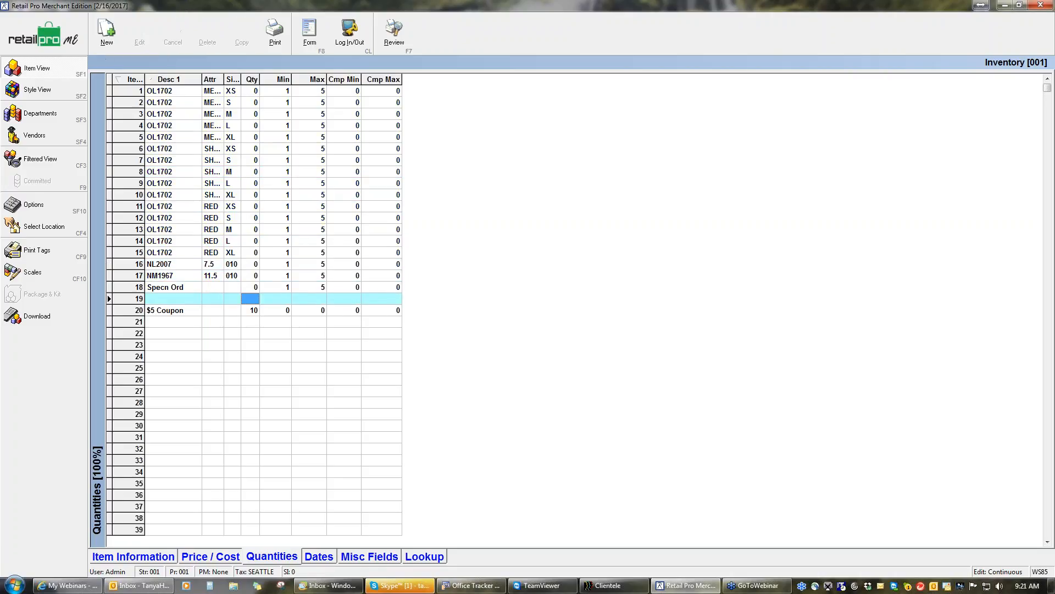
Leave the inventory list and open the Auto PO settings from the purchasing area
{"action": "left_click", "coordinate": [41, 231]}
{"action": "left_click", "coordinate": [594, 332]}
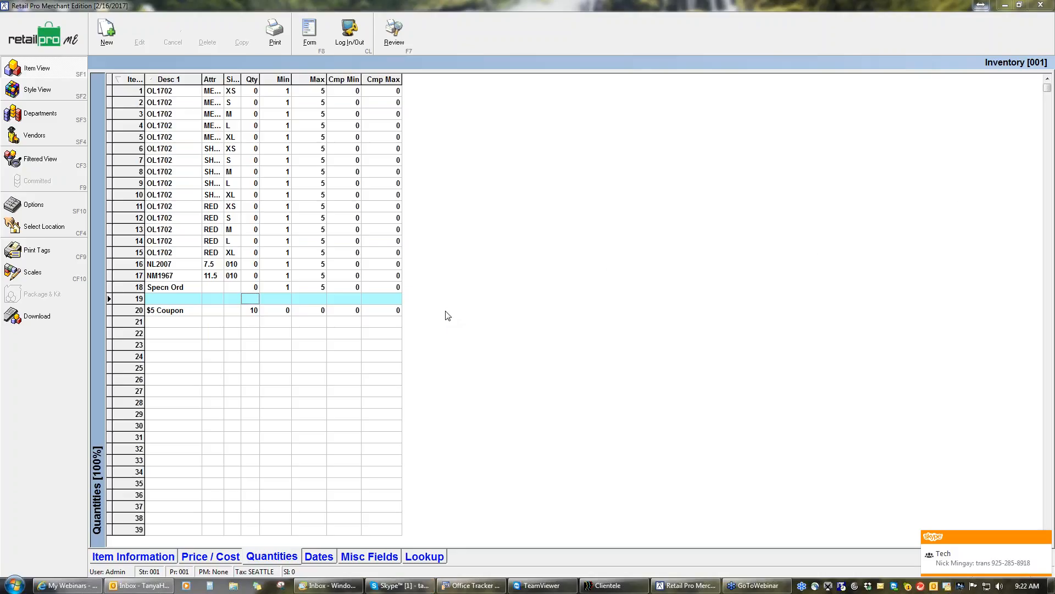
{"action": "left_click", "coordinate": [51, 40]}
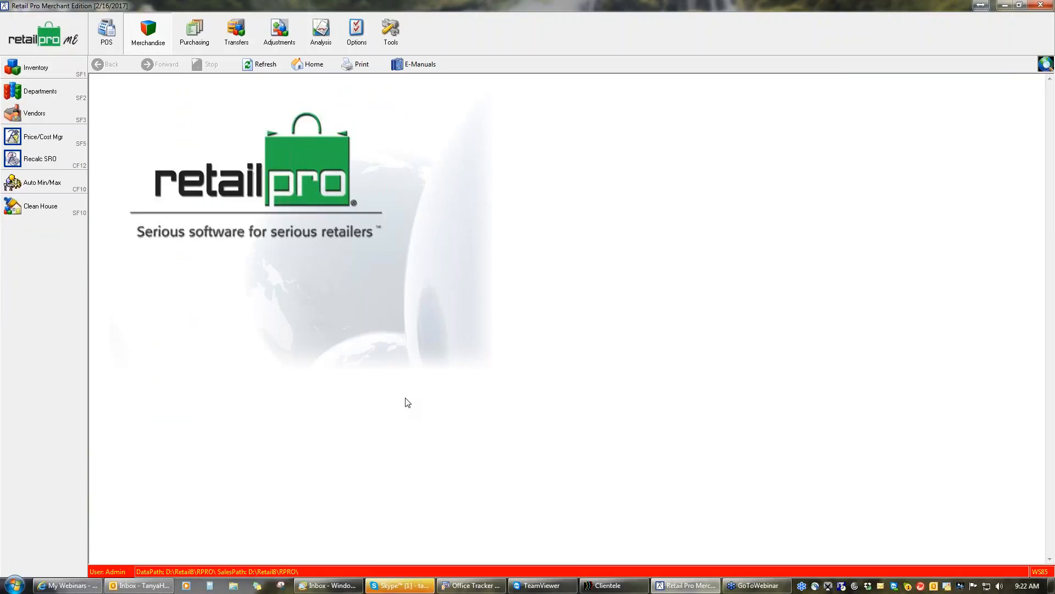
{"action": "left_click", "coordinate": [193, 33]}
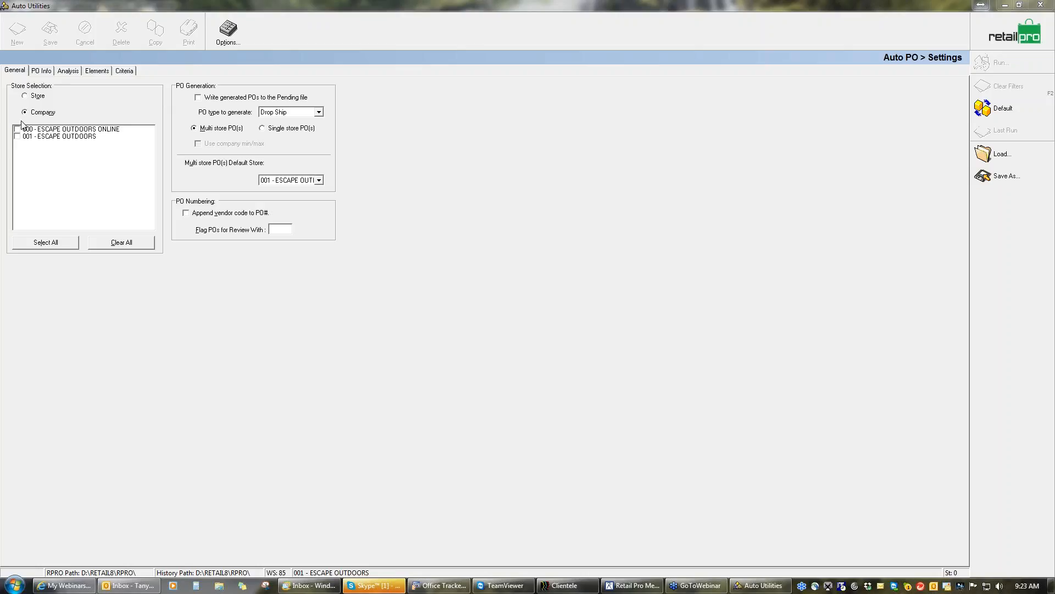
Set Auto PO to generate for the single store 001 - ESCAPE OUTDOORS and flag POs for review with &&
{"action": "left_click", "coordinate": [25, 96]}
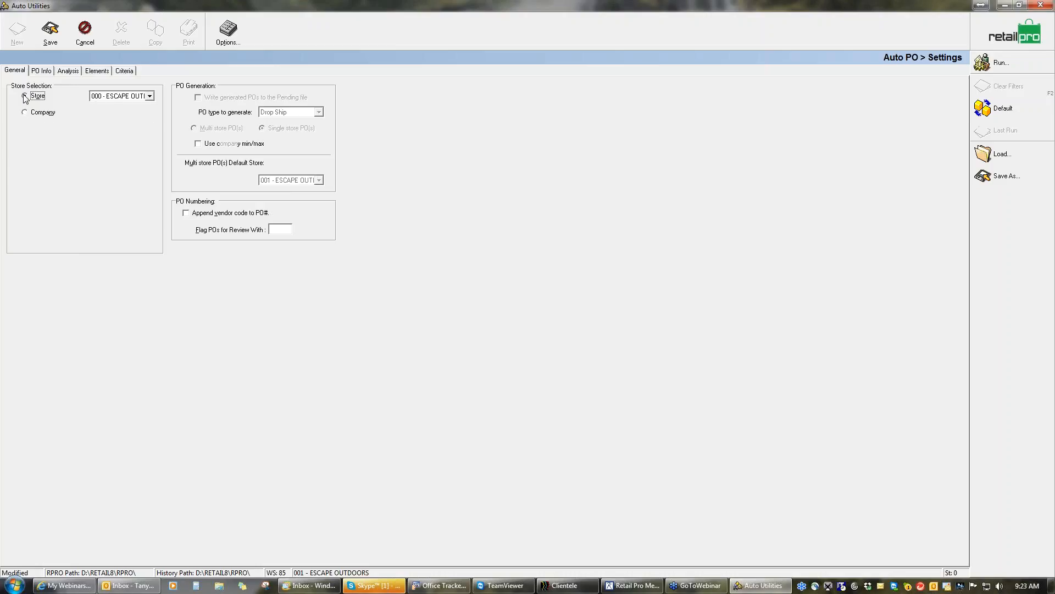
{"action": "left_click", "coordinate": [149, 96]}
{"action": "left_click", "coordinate": [120, 112]}
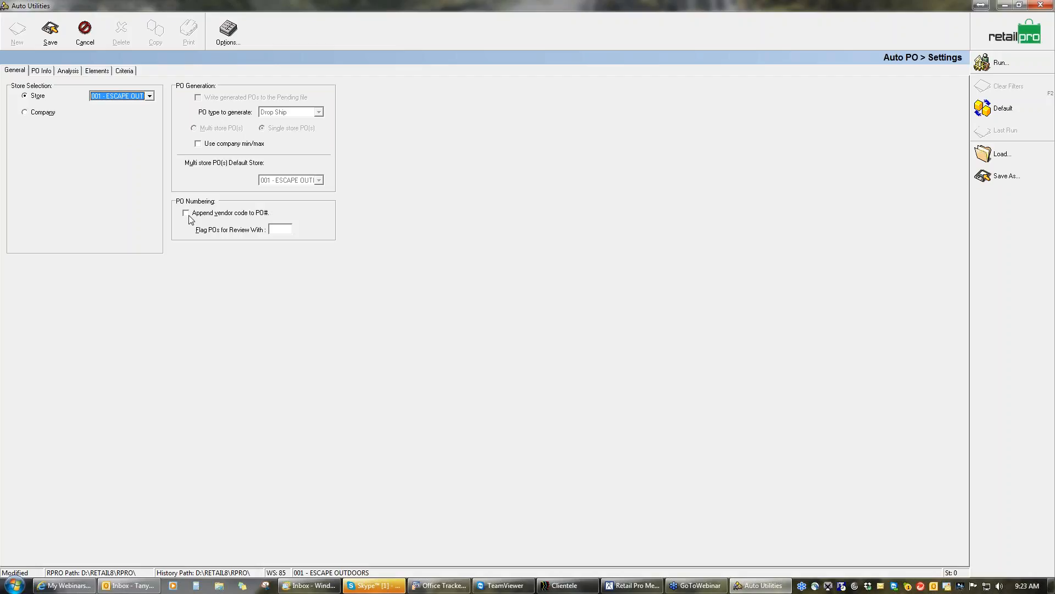
{"action": "left_click", "coordinate": [279, 230]}
{"action": "type", "text": "&&"}
Enter AUTO as the associate in the purchase order information
{"action": "left_click", "coordinate": [45, 74]}
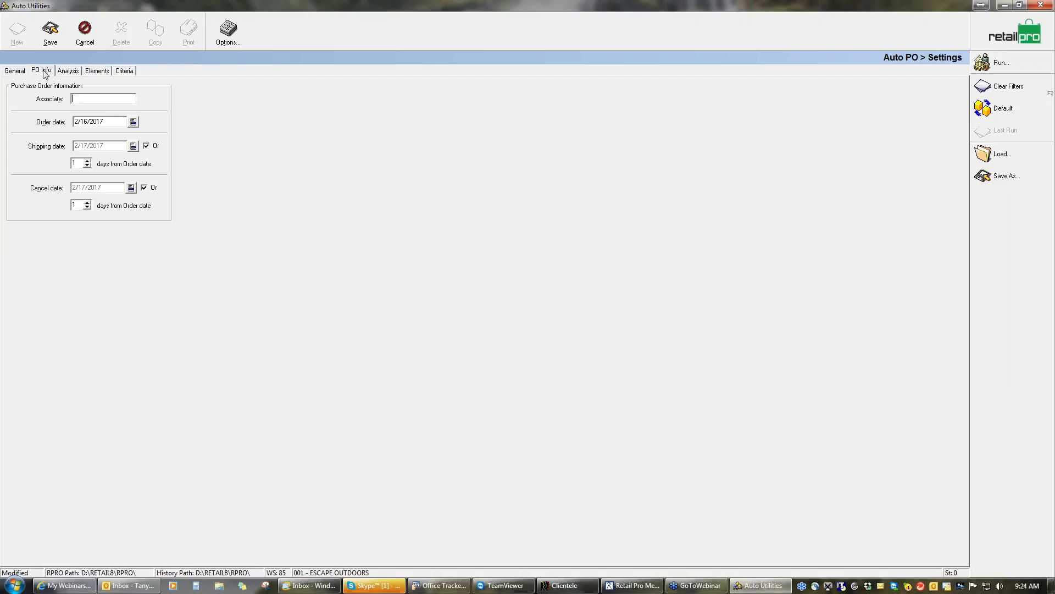
{"action": "left_click", "coordinate": [83, 99]}
{"action": "type", "text": "AUTO"}
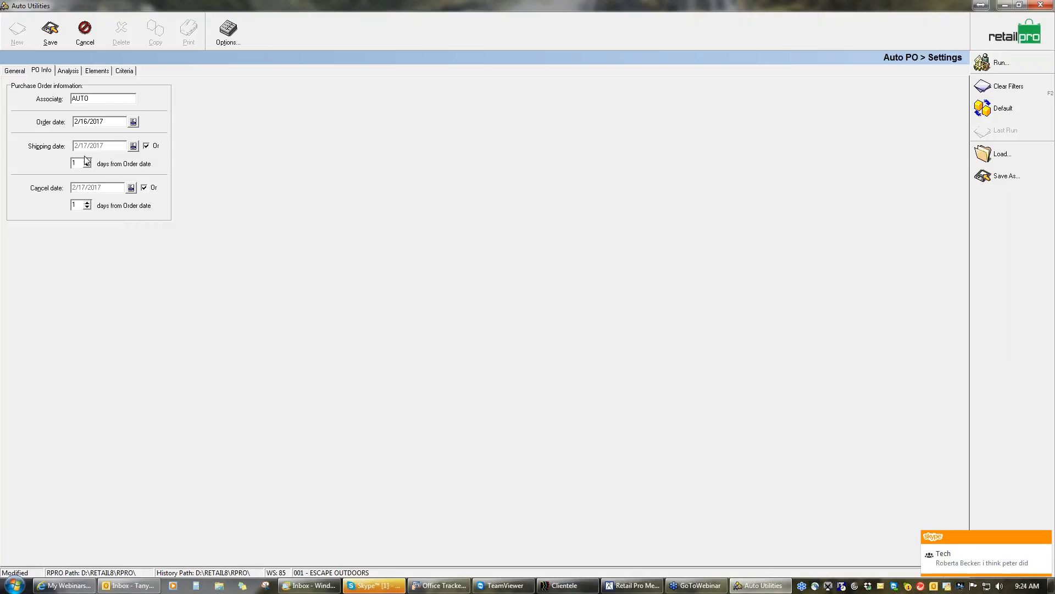
Set the shipping date to 14 days and the cancel date to 60 days from the order date
{"action": "left_click_drag", "start_coordinate": [78, 164], "coordinate": [56, 164]}
{"action": "type", "text": "14"}
{"action": "key", "text": "BackSpace"}
{"action": "key", "text": "BackSpace"}
{"action": "left_click", "coordinate": [146, 146]}
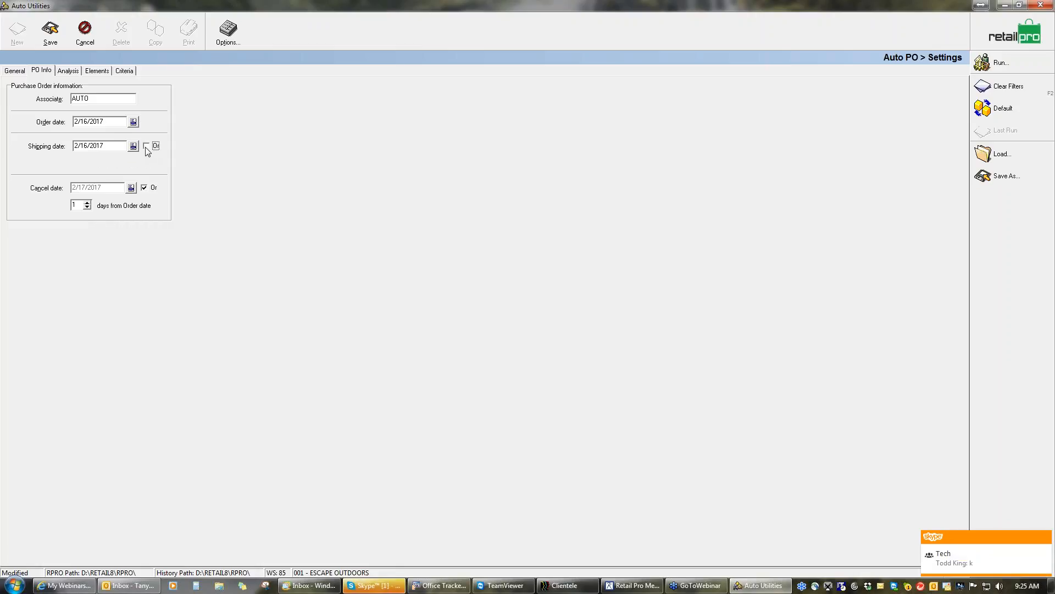
{"action": "left_click", "coordinate": [146, 147]}
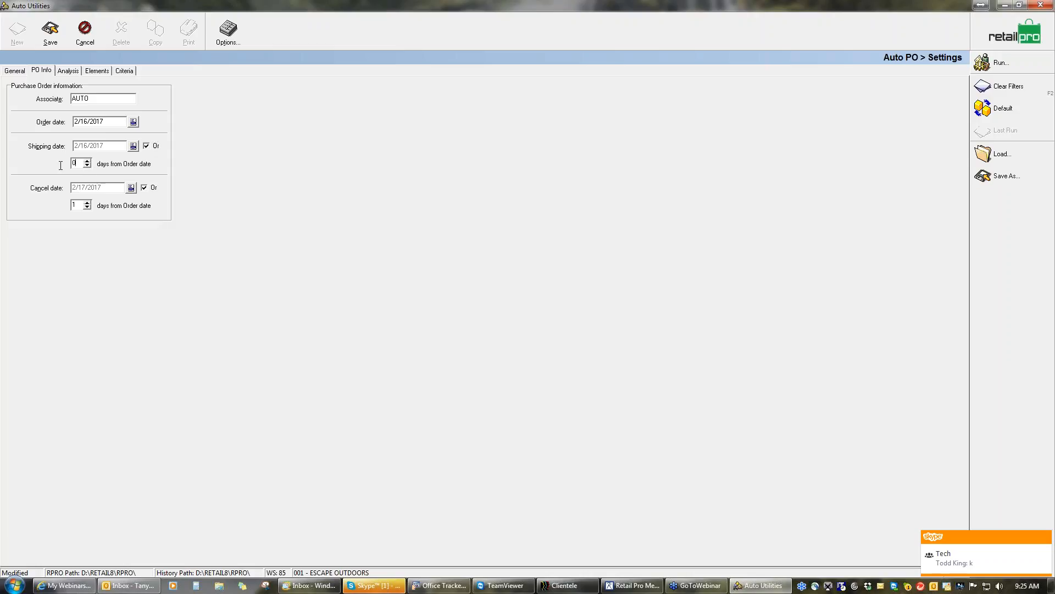
{"action": "type", "text": "14"}
{"action": "double_click", "coordinate": [79, 205]}
{"action": "type", "text": "60"}
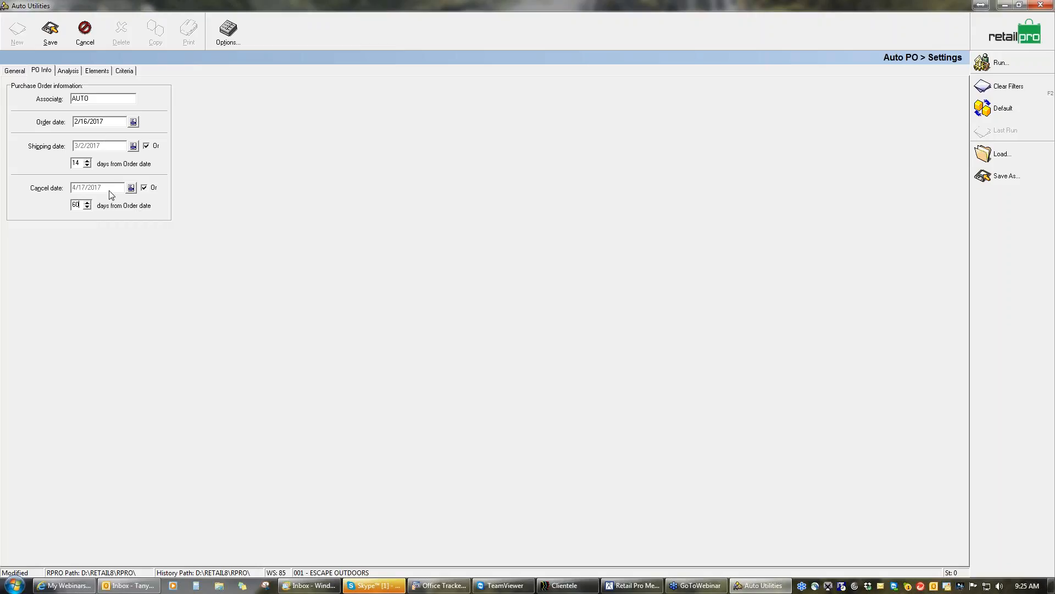
Include Sales Orders in the Auto PO analysis for customer and special orders only, excluding Layaway and Transfer Orders
{"action": "left_click", "coordinate": [67, 72]}
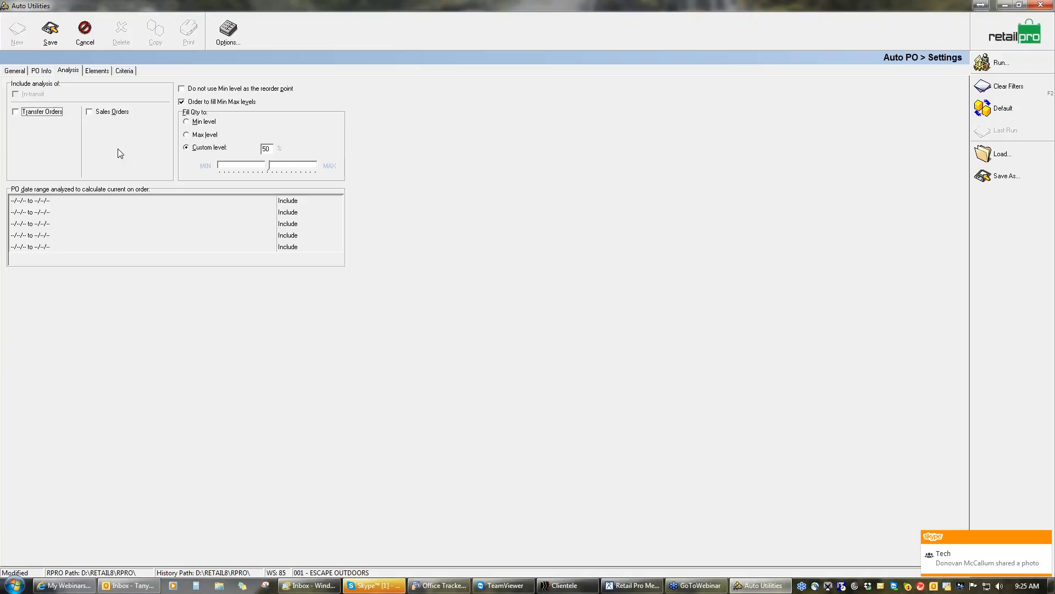
{"action": "left_click", "coordinate": [17, 112]}
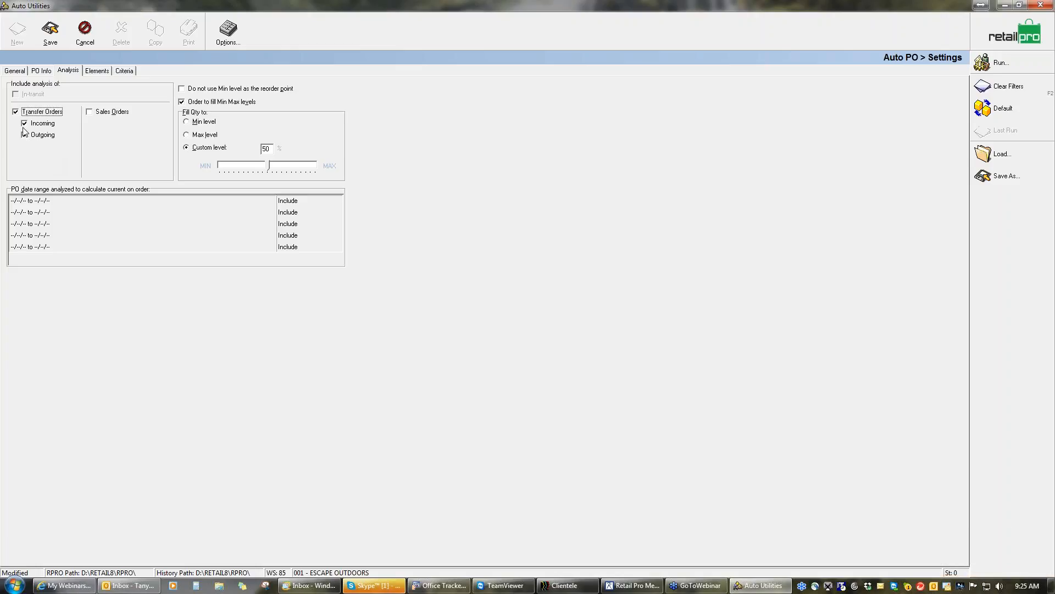
{"action": "left_click", "coordinate": [16, 112]}
{"action": "left_click", "coordinate": [90, 112]}
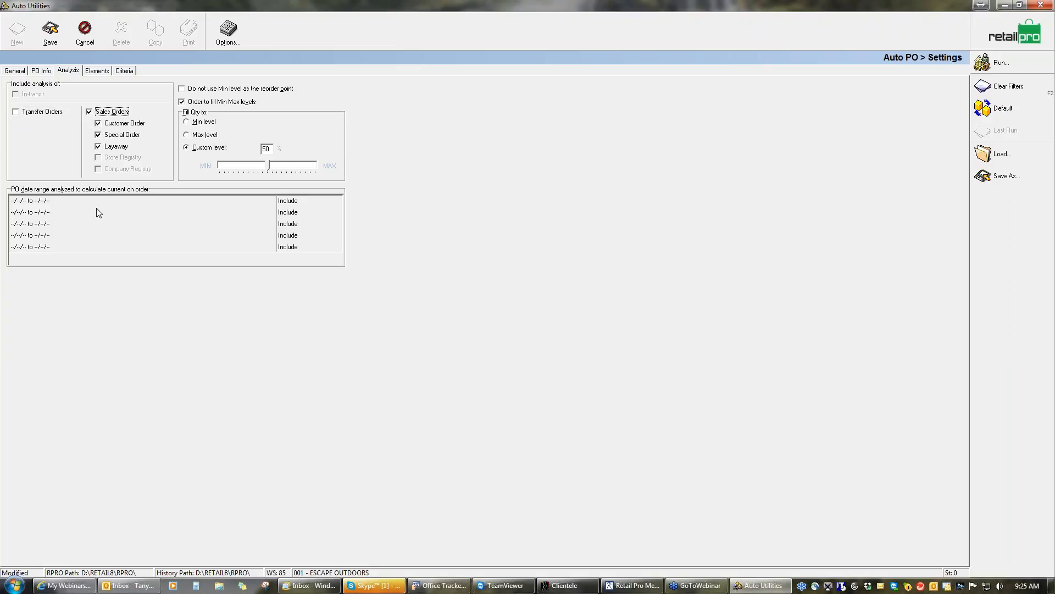
{"action": "left_click", "coordinate": [99, 147]}
Try the Min level and Max level fill quantity options and return to Custom level
{"action": "left_click", "coordinate": [208, 125]}
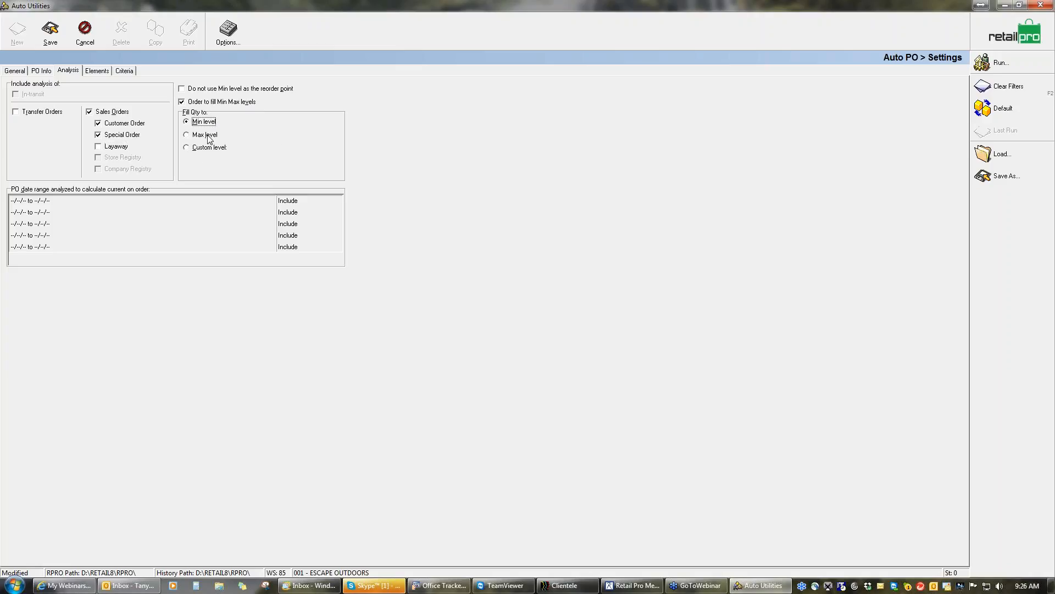
{"action": "left_click", "coordinate": [207, 136]}
{"action": "left_click", "coordinate": [189, 150]}
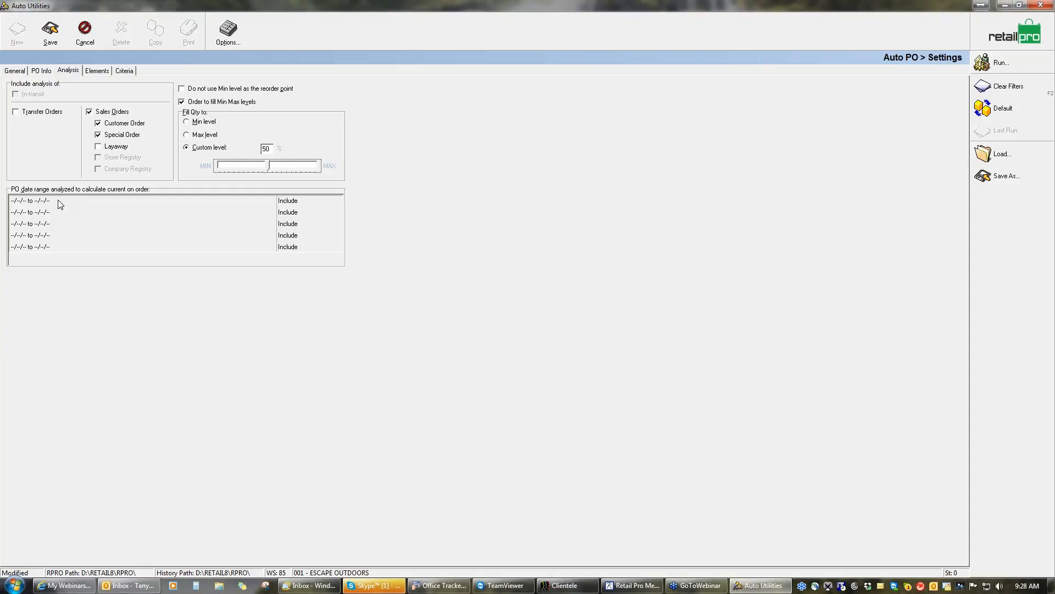
Examine the Include and Exclude choices for the first PO date range used to calculate current on order
{"action": "left_click", "coordinate": [295, 203]}
{"action": "left_click", "coordinate": [295, 203]}
{"action": "left_click", "coordinate": [336, 202]}
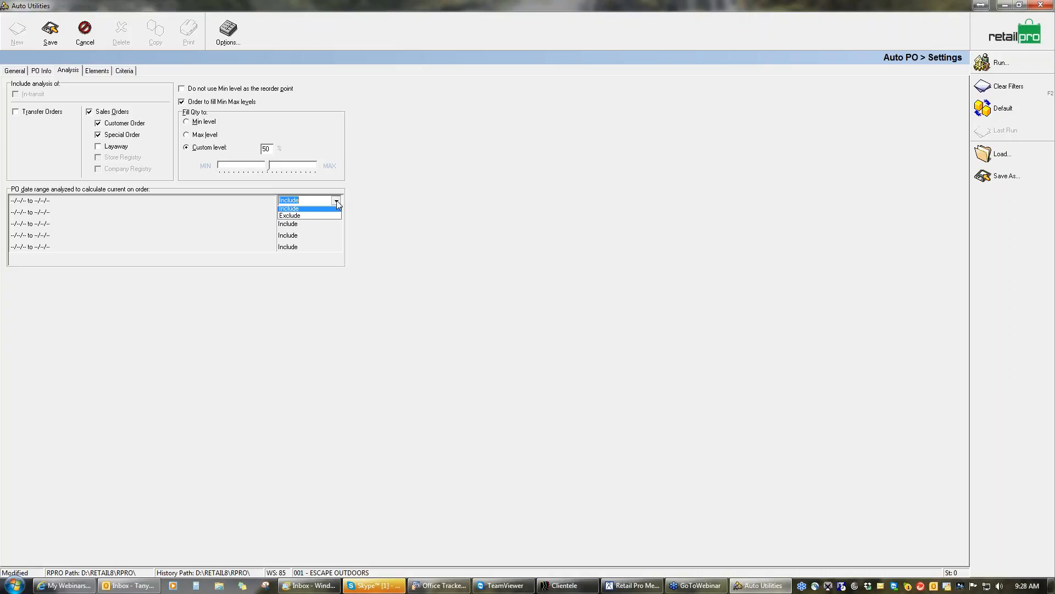
{"action": "left_click", "coordinate": [337, 201]}
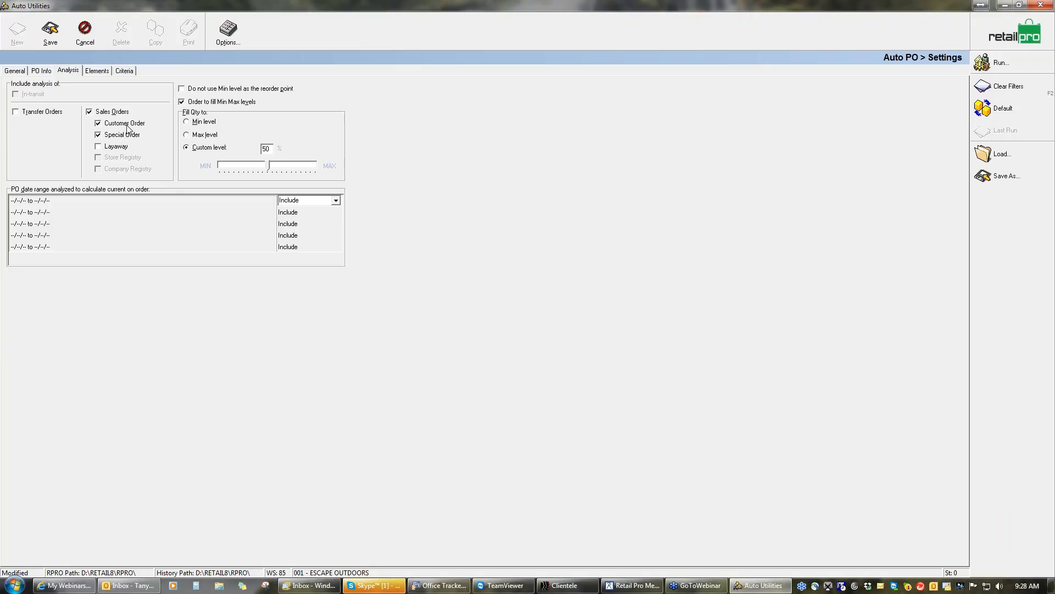
Expand the list of filter elements to view all of them, and view the item criteria
{"action": "left_click", "coordinate": [99, 74]}
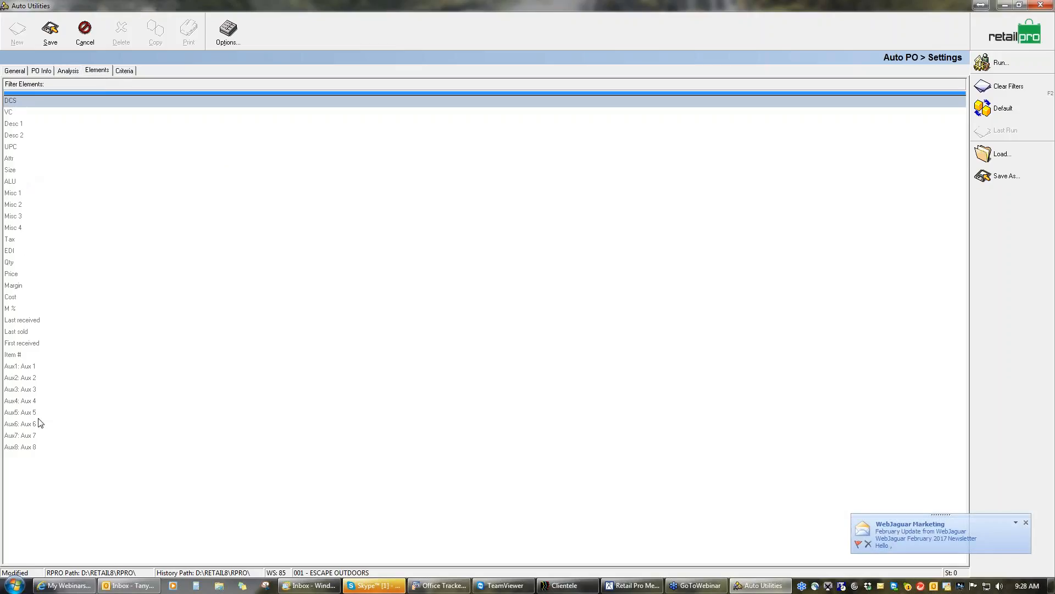
{"action": "left_click_drag", "start_coordinate": [41, 93], "coordinate": [65, 469]}
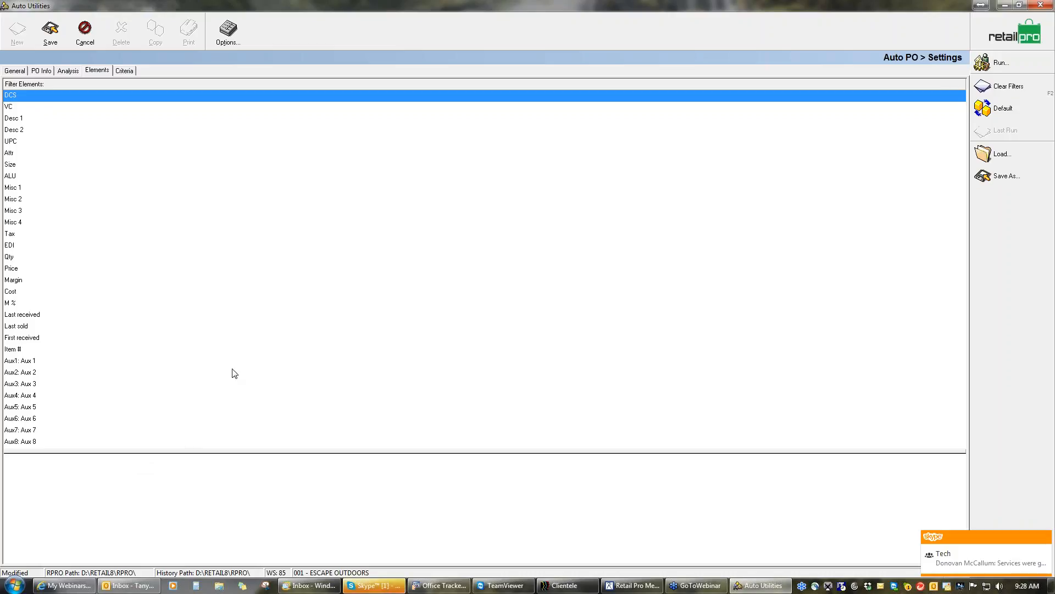
{"action": "left_click", "coordinate": [125, 72]}
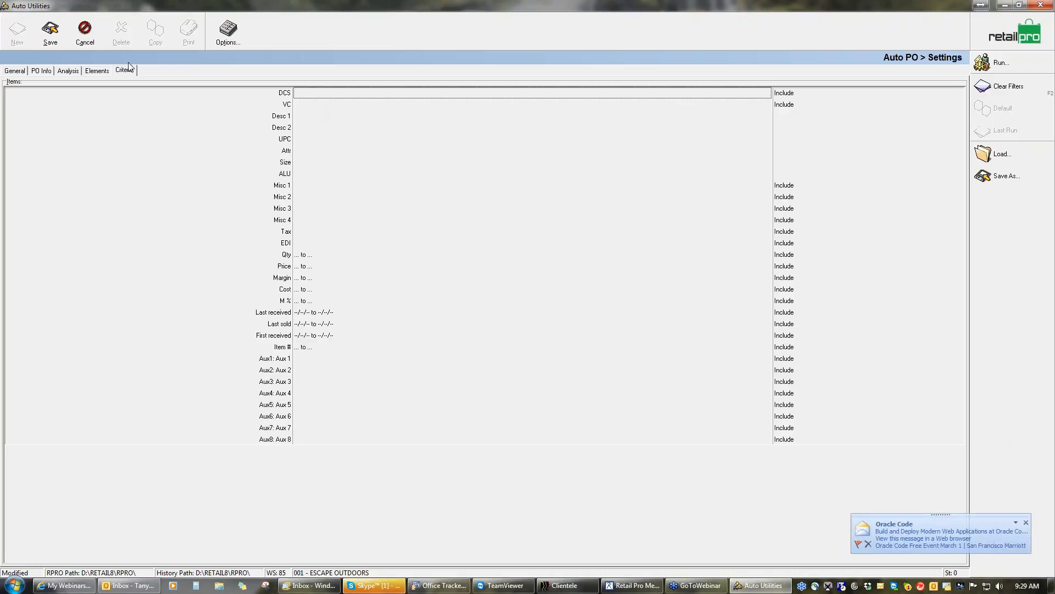
Save the Auto PO settings as an AutoPO preferences file named Training
{"action": "left_click", "coordinate": [1008, 180]}
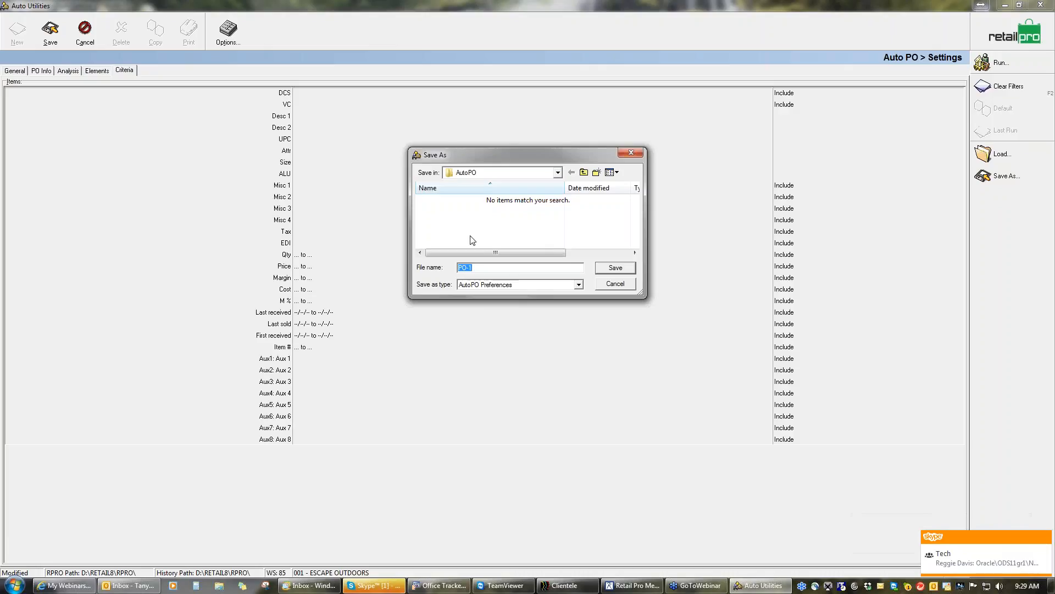
{"action": "type", "text": "Training"}
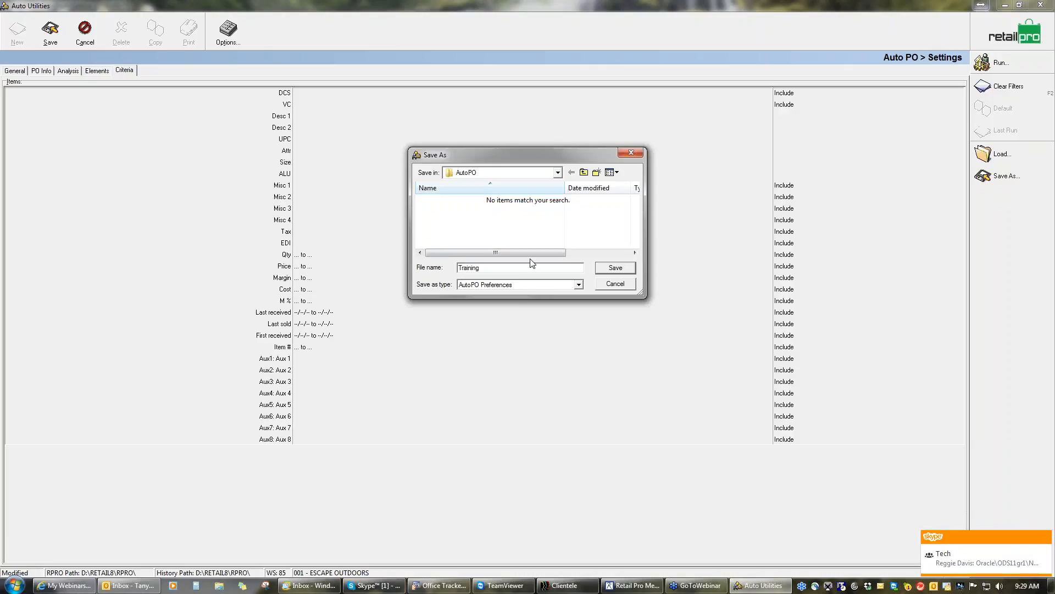
{"action": "left_click", "coordinate": [623, 269]}
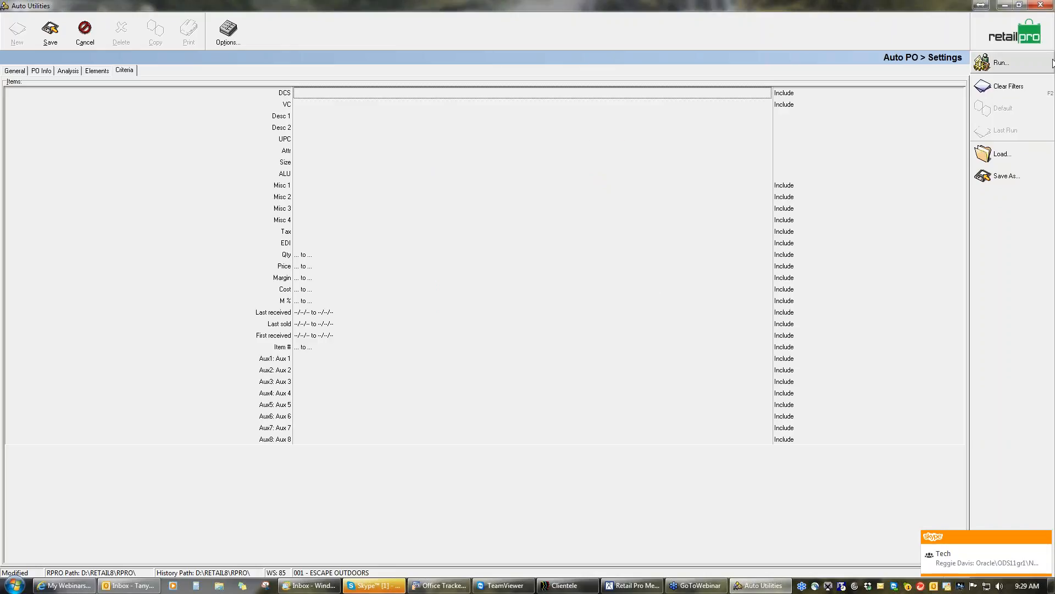
Close Auto Utilities and reopen Auto PO from the purchasing area of Retail Pro
{"action": "left_click", "coordinate": [1041, 6]}
{"action": "left_click", "coordinate": [504, 316]}
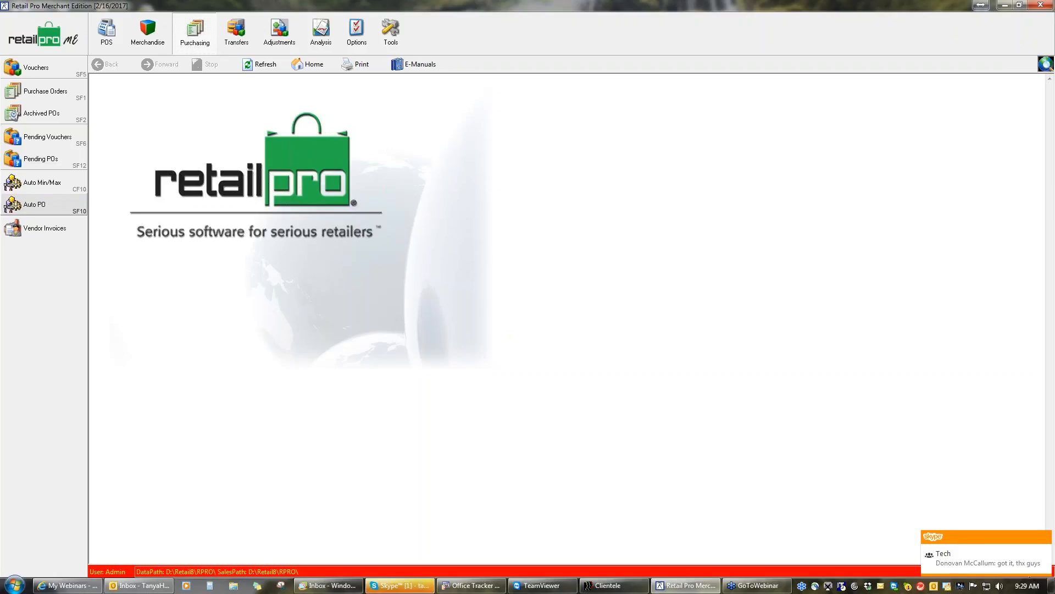
{"action": "left_click", "coordinate": [49, 206]}
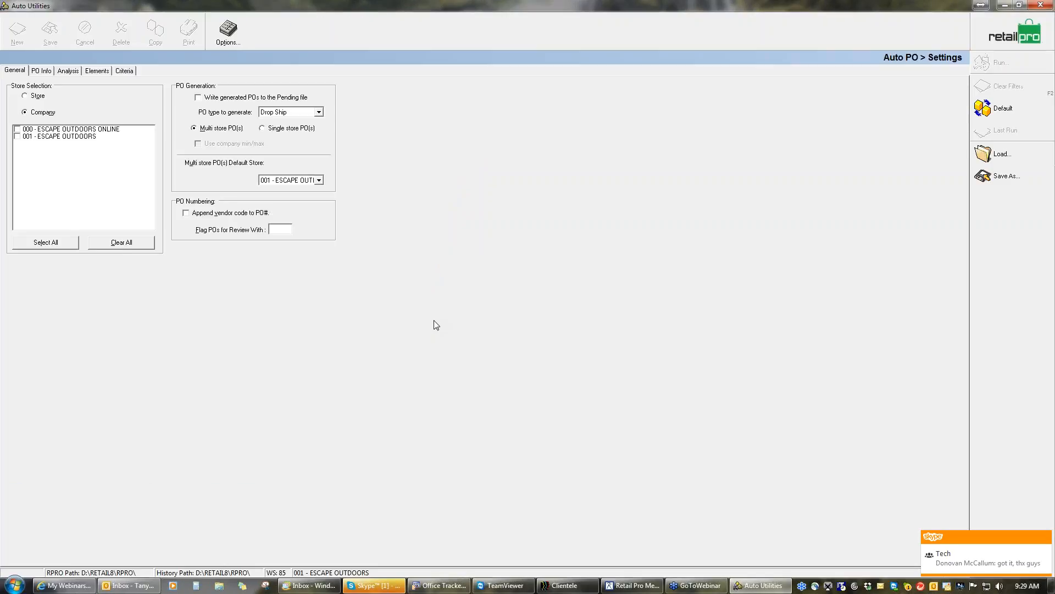
Load the saved AutoPO preferences file Training.ppo
{"action": "left_click", "coordinate": [1001, 153]}
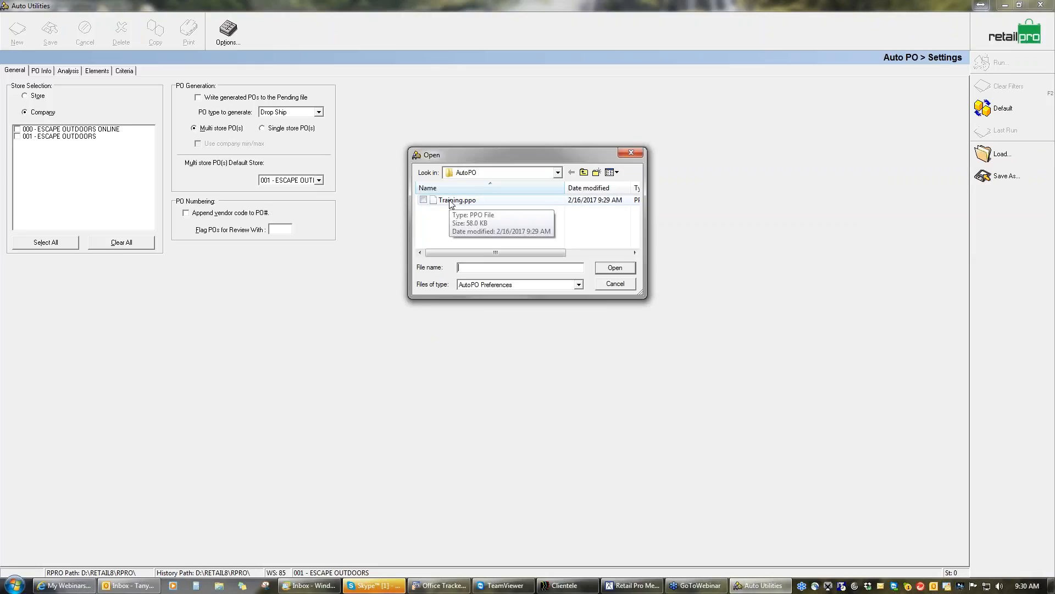
{"action": "left_click", "coordinate": [451, 201]}
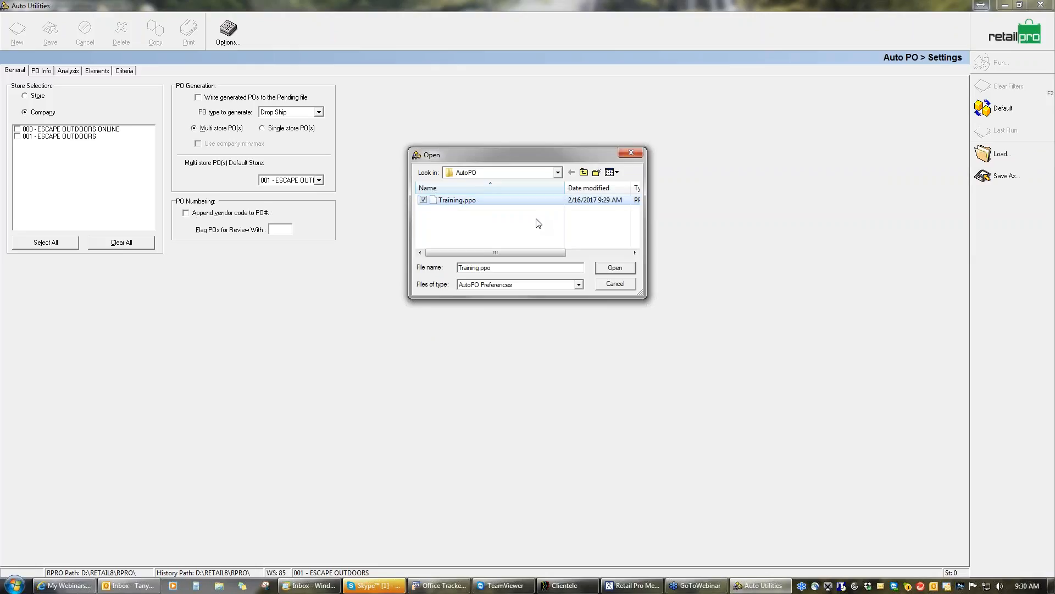
{"action": "left_click", "coordinate": [615, 269]}
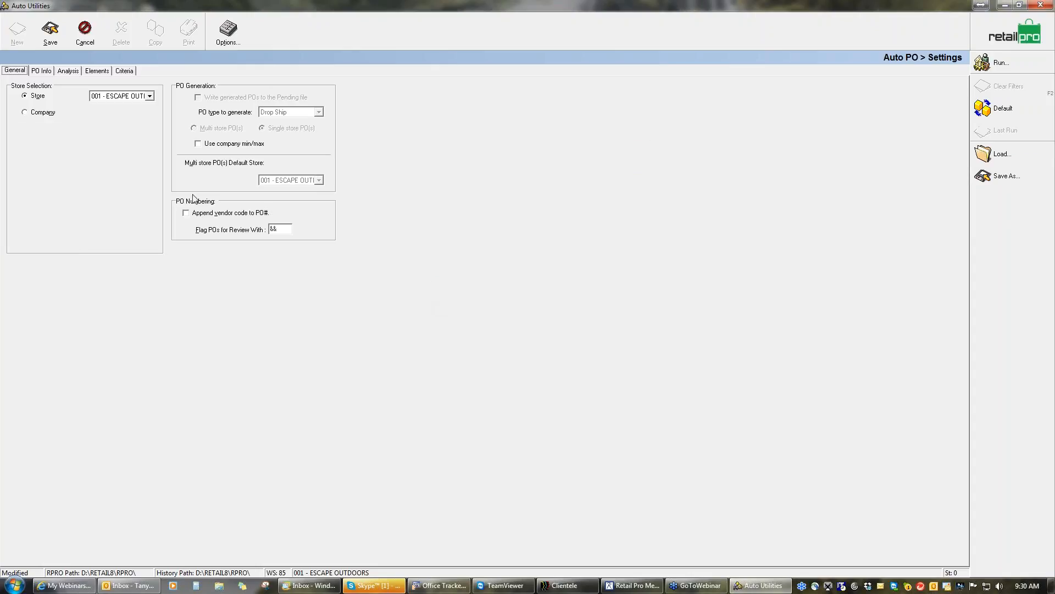
Review the loaded analysis settings and run Auto PO, saving the changes to the settings
{"action": "left_click", "coordinate": [77, 72]}
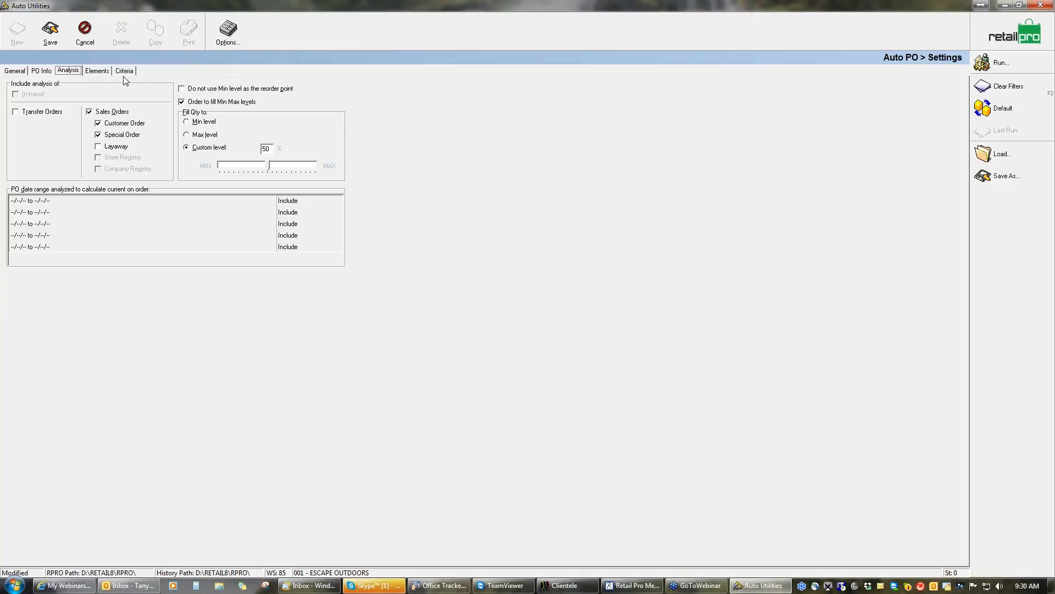
{"action": "left_click", "coordinate": [1001, 63]}
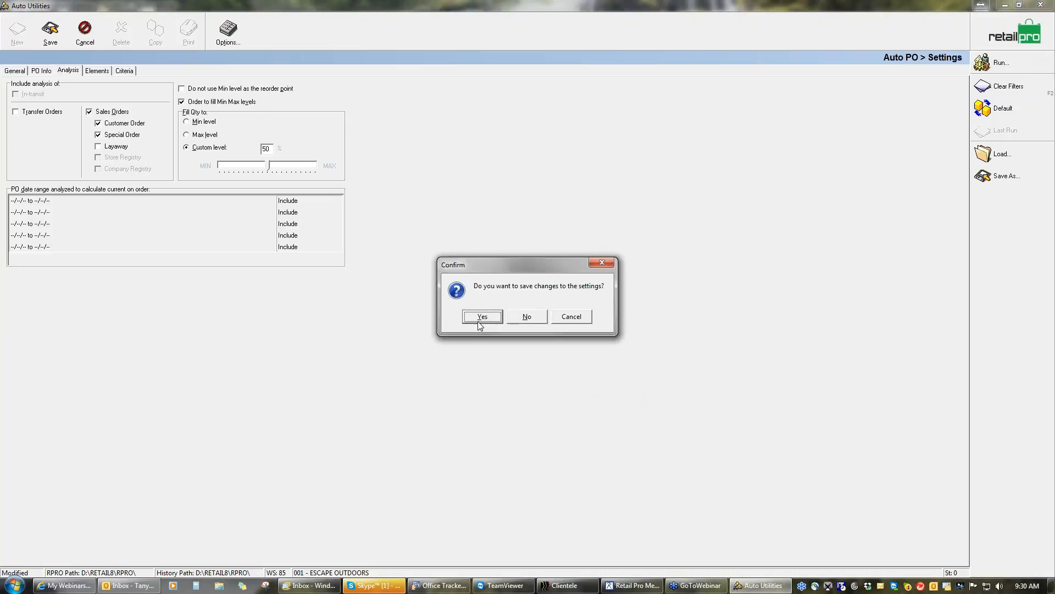
{"action": "left_click", "coordinate": [482, 318]}
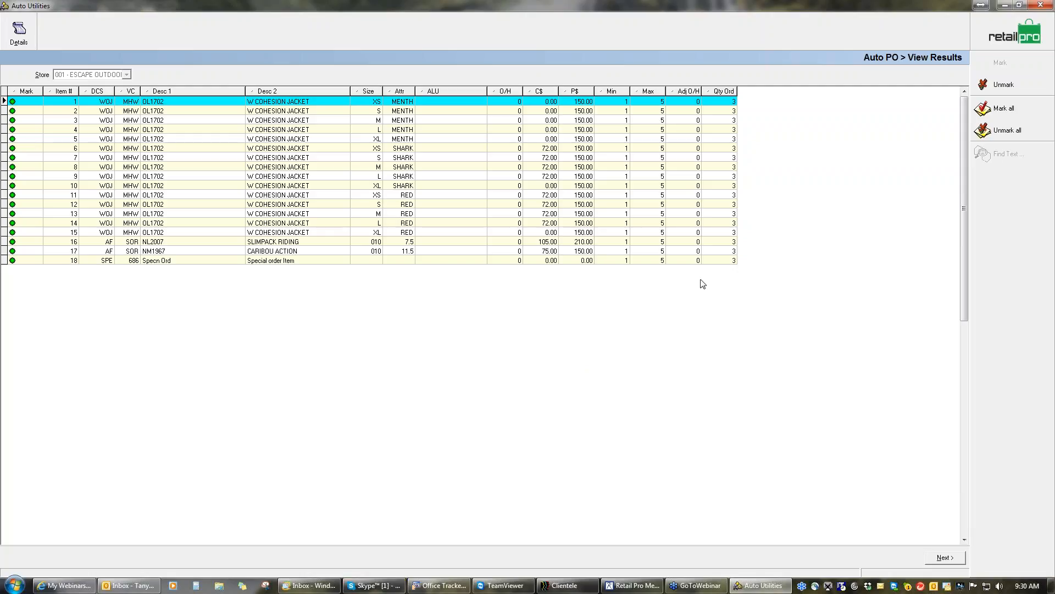
Move the O/H column between P$ and Min in the results and unmark item 18, the special order item
{"action": "left_click_drag", "start_coordinate": [514, 91], "coordinate": [594, 92]}
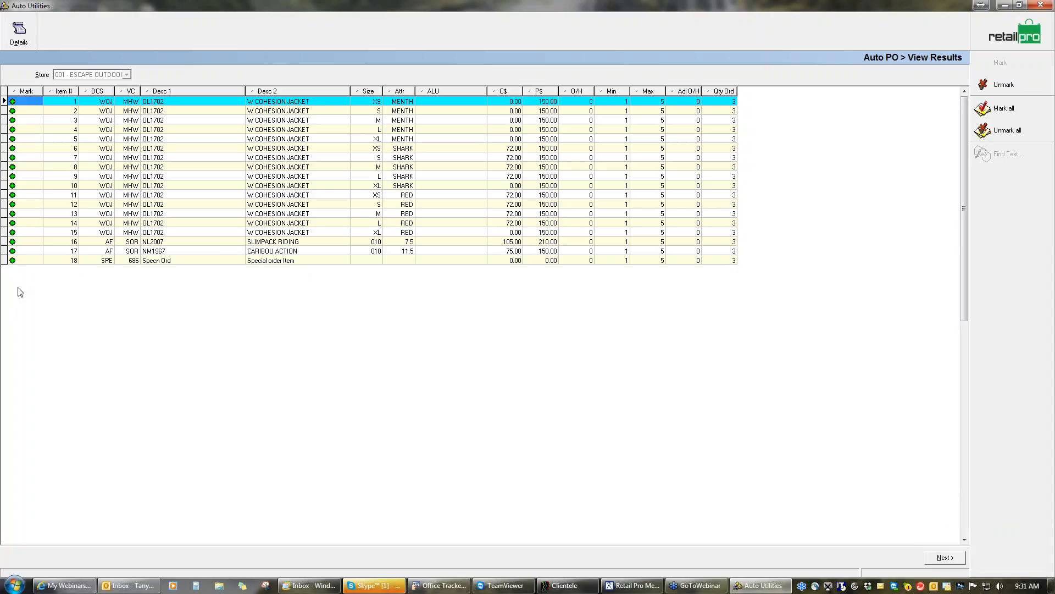
{"action": "left_click", "coordinate": [331, 261]}
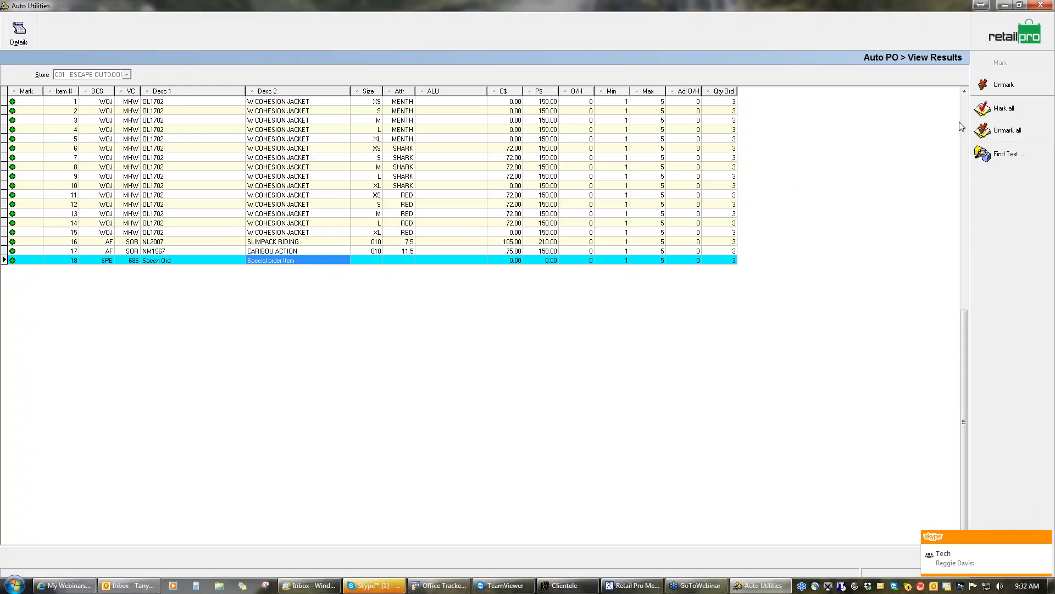
{"action": "left_click", "coordinate": [1004, 85]}
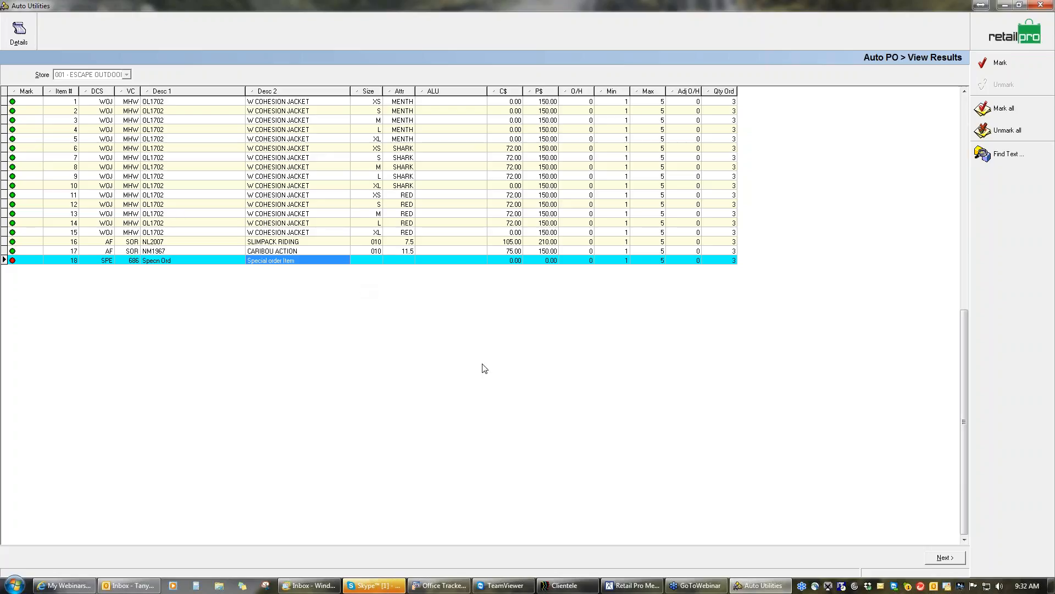
Write the marked items back to Retail Pro as purchase orders and decline printing them
{"action": "left_click", "coordinate": [945, 558]}
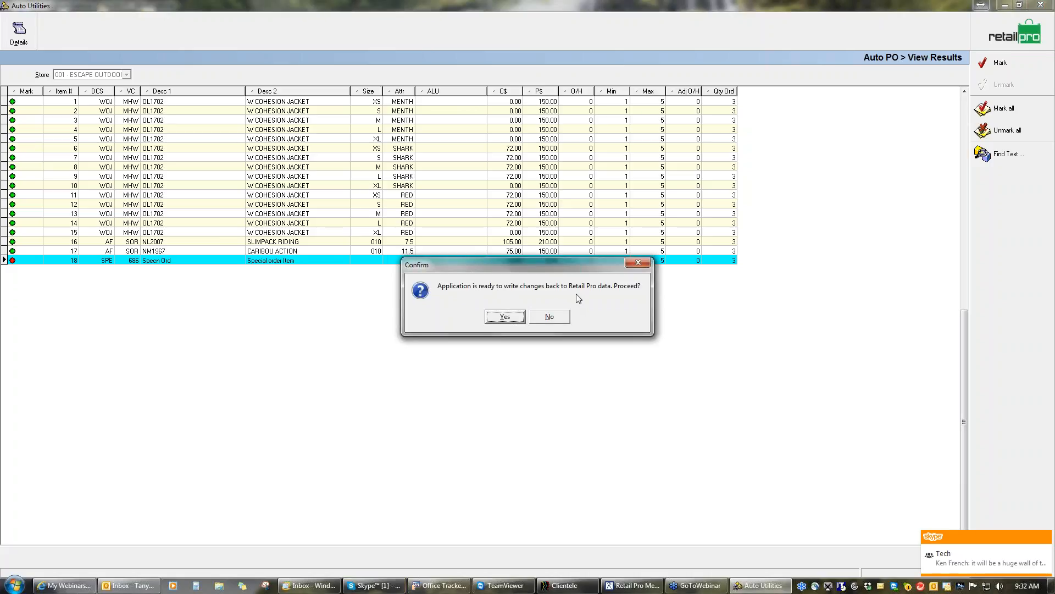
{"action": "left_click", "coordinate": [505, 317]}
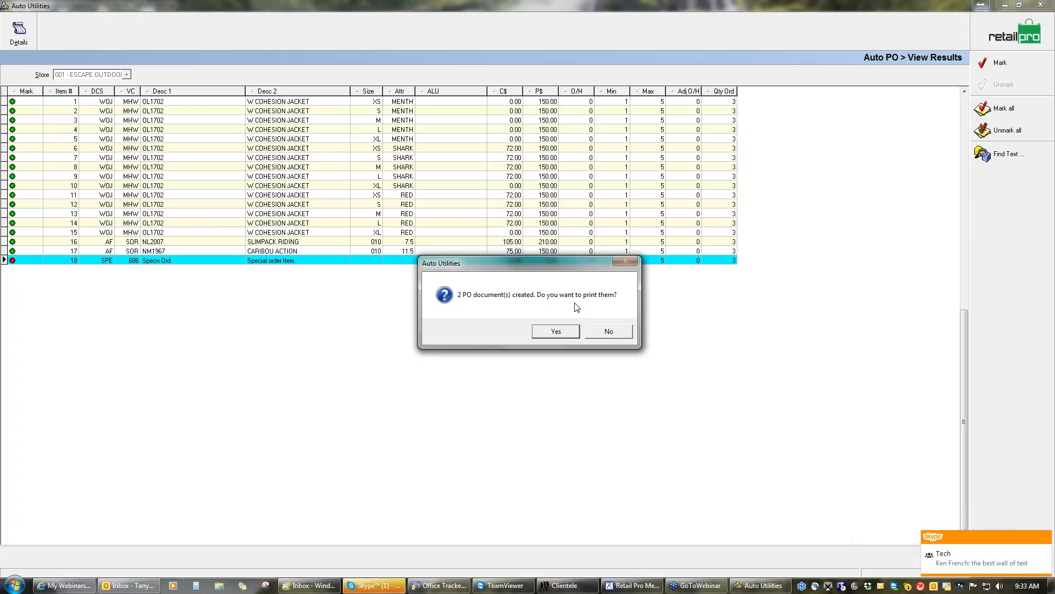
{"action": "left_click", "coordinate": [1045, 534]}
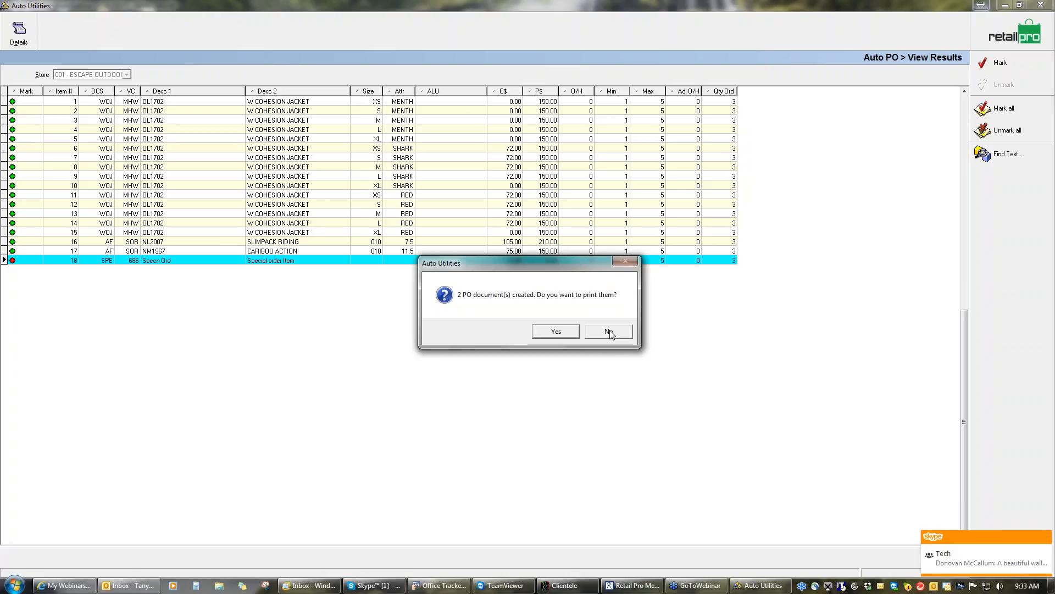
{"action": "left_click", "coordinate": [604, 335]}
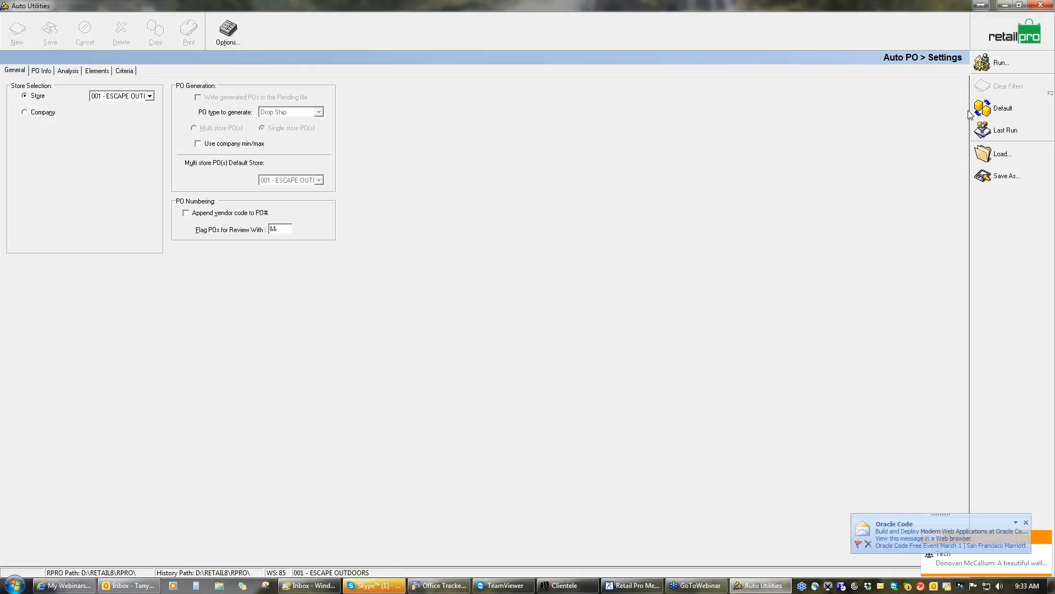
Close Auto Utilities and open the active purchase orders list, widening its PO # column to show the full numbers
{"action": "left_click", "coordinate": [1026, 25]}
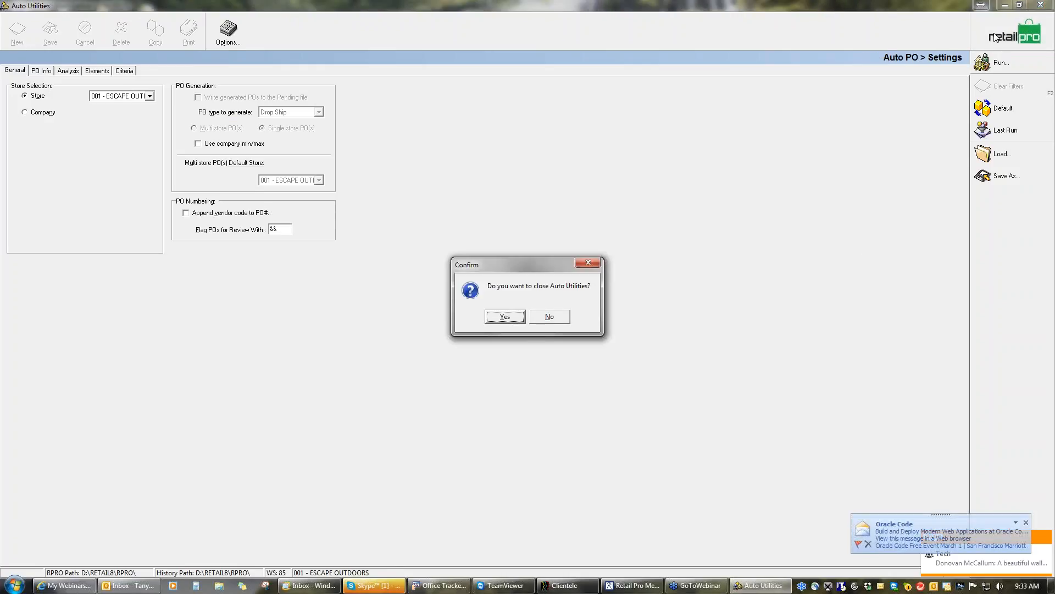
{"action": "left_click", "coordinate": [504, 316]}
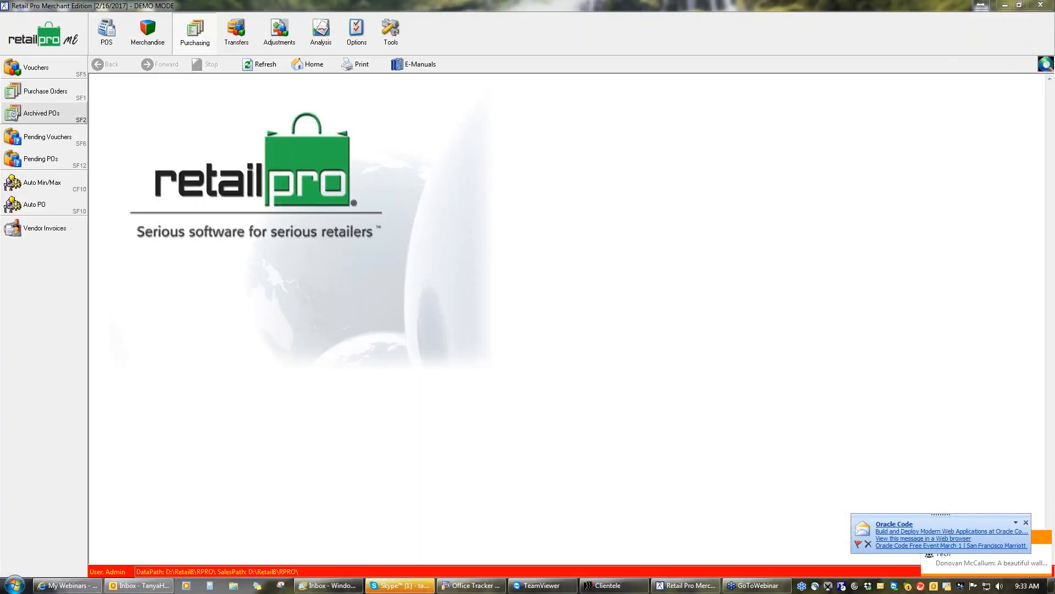
{"action": "left_click", "coordinate": [65, 92]}
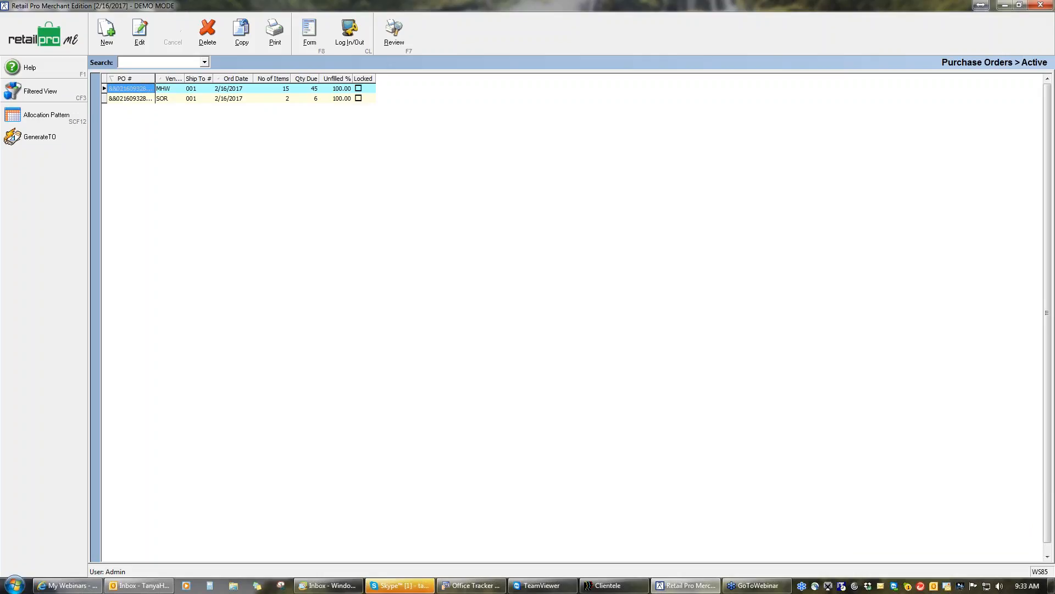
{"action": "left_click_drag", "start_coordinate": [155, 78], "coordinate": [189, 78]}
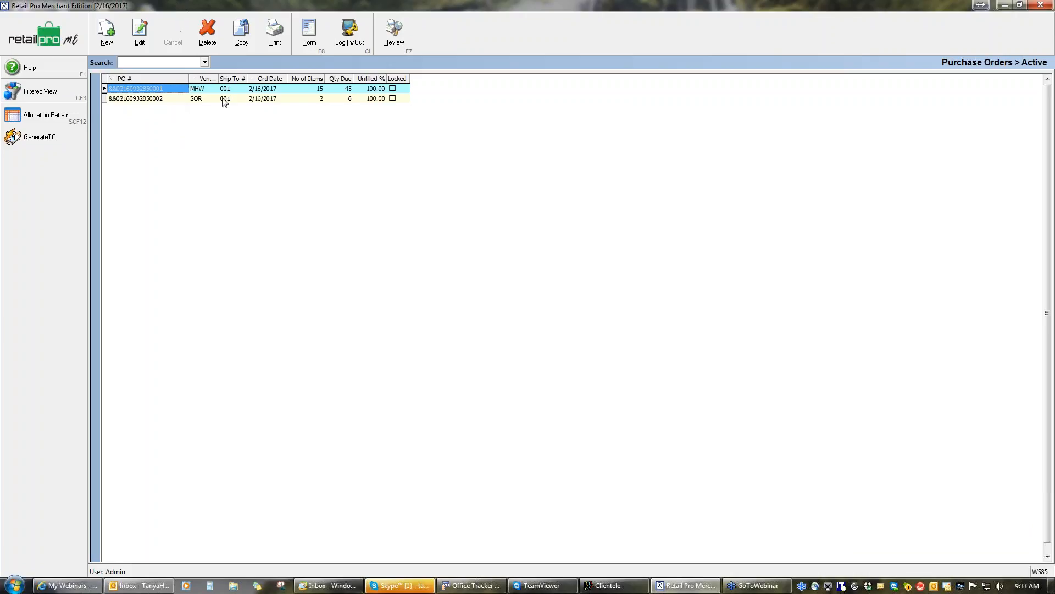
Open the MHW purchase order for editing and set its associate to Admin
{"action": "left_click", "coordinate": [315, 36]}
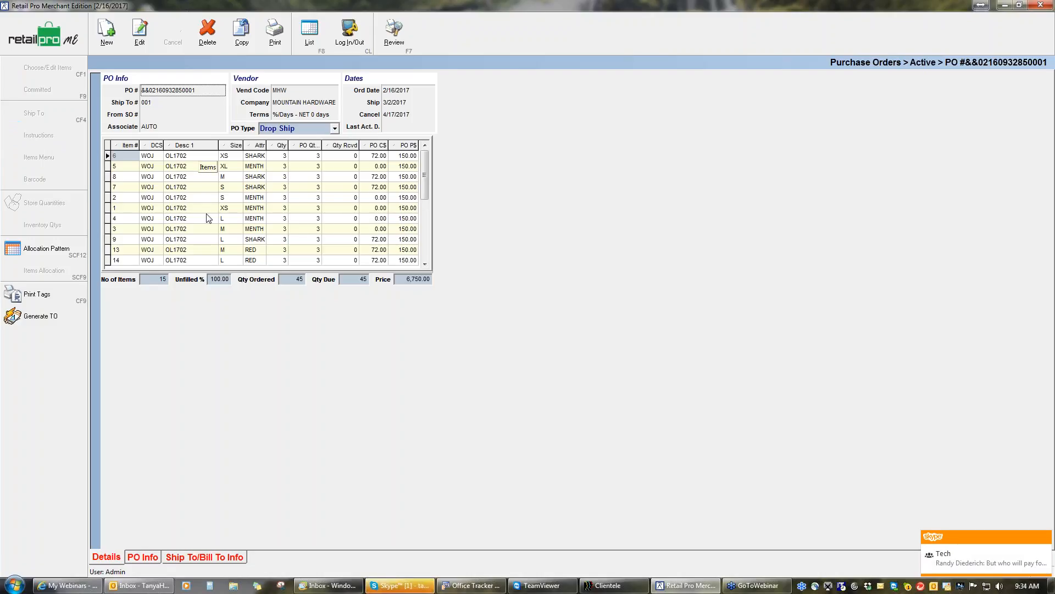
{"action": "left_click", "coordinate": [140, 32]}
{"action": "left_click", "coordinate": [157, 129]}
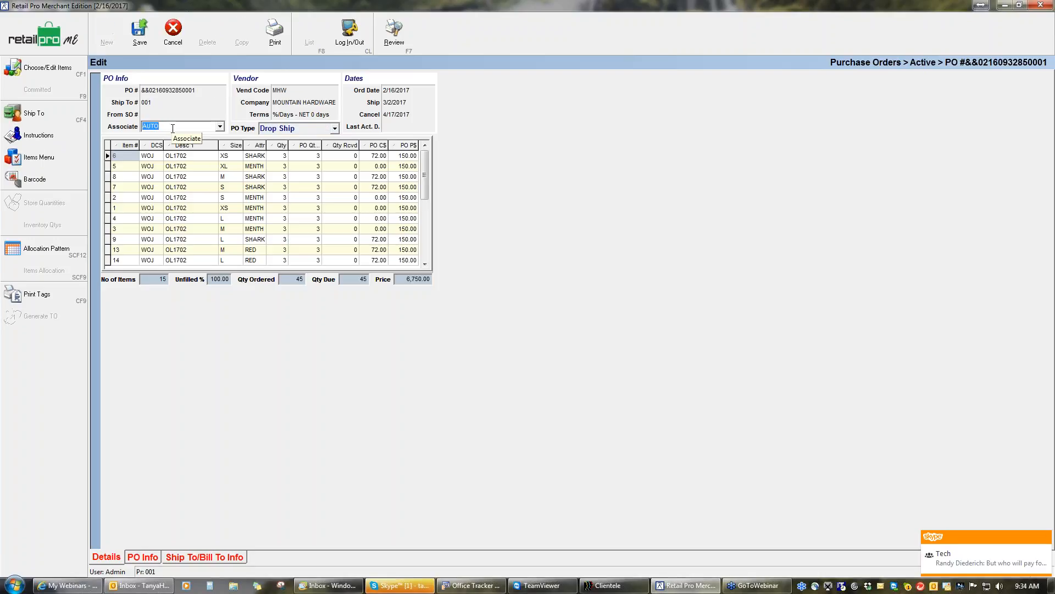
{"action": "left_click", "coordinate": [220, 127]}
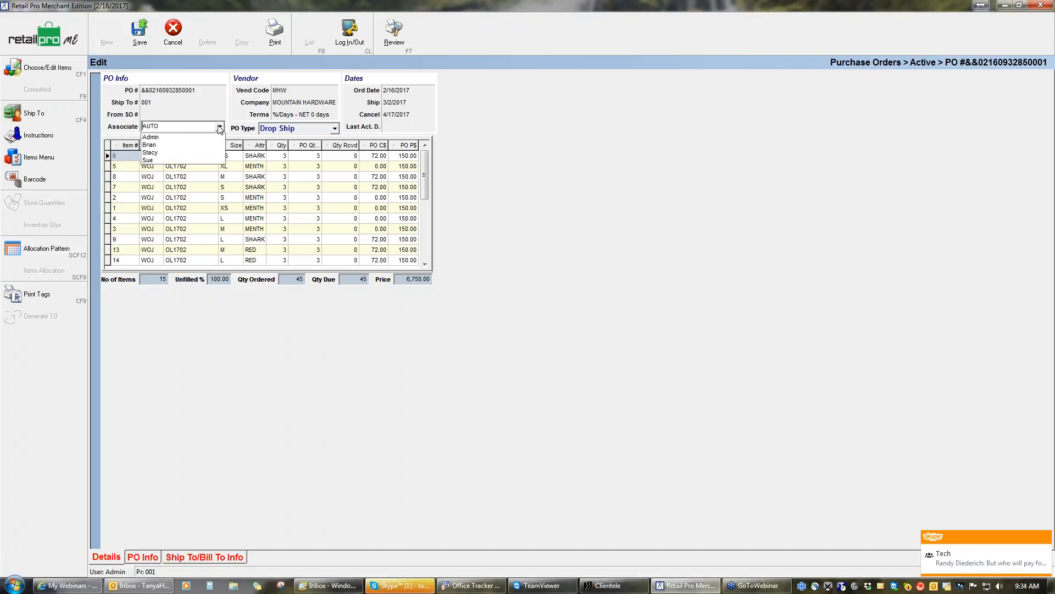
{"action": "left_click", "coordinate": [164, 137]}
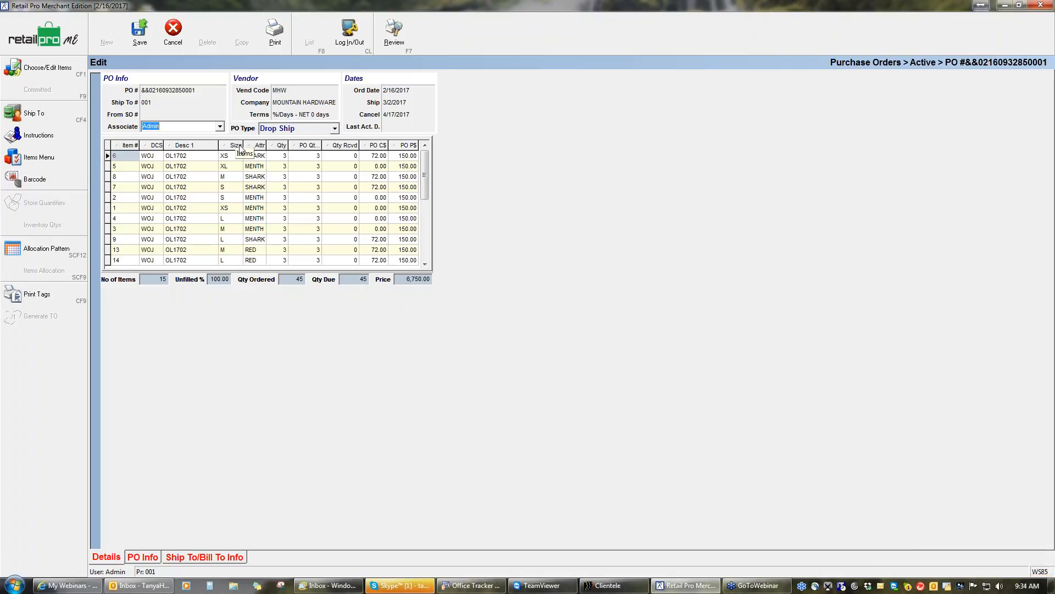
Look through the order's items to the end of the list and save the MHW purchase order
{"action": "left_click", "coordinate": [427, 247]}
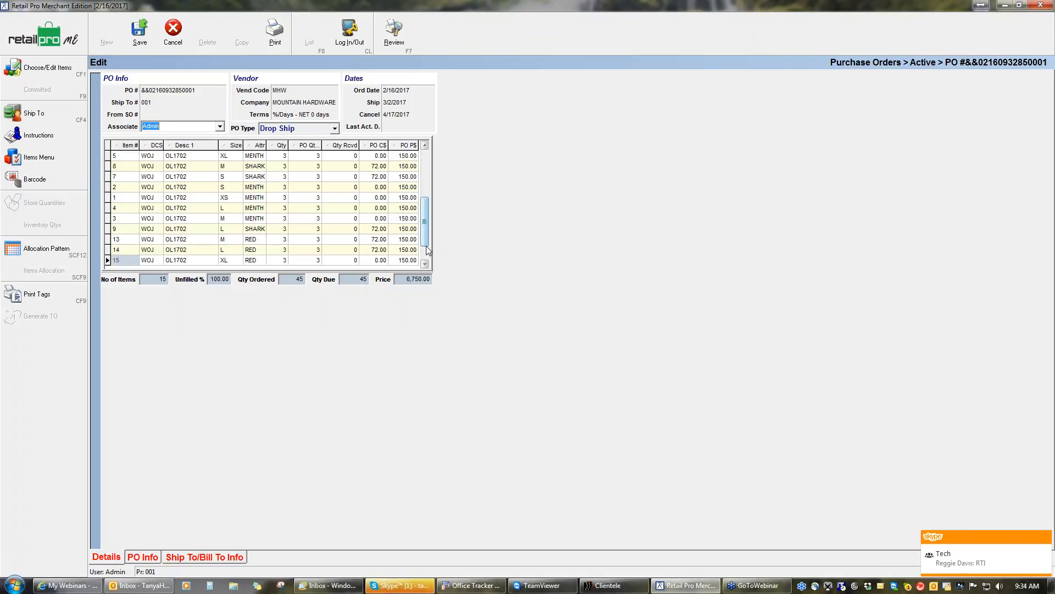
{"action": "left_click", "coordinate": [427, 247]}
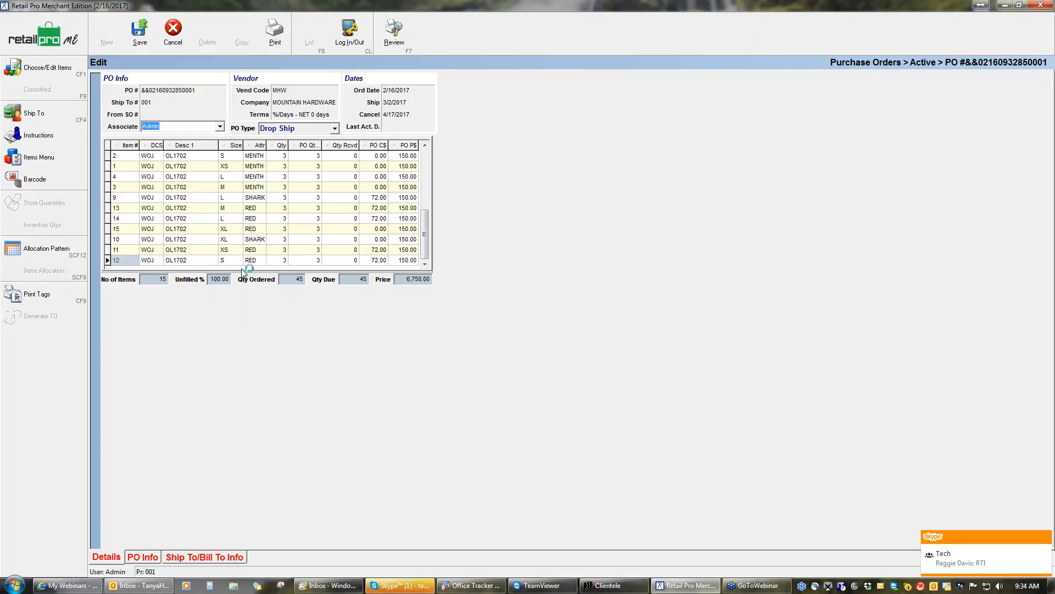
{"action": "left_click", "coordinate": [411, 260]}
{"action": "key", "text": "Tab"}
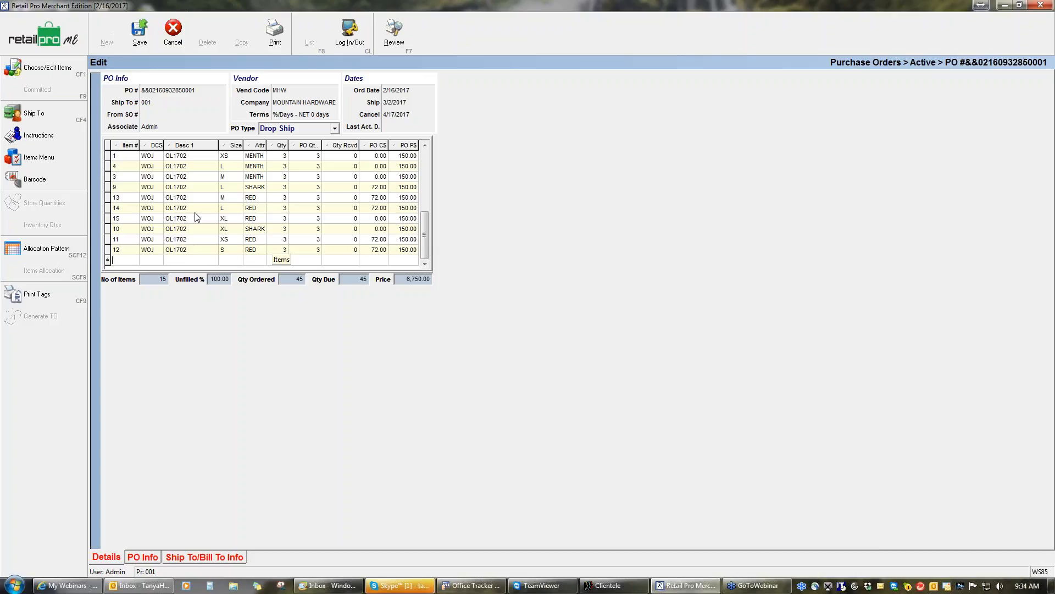
{"action": "left_click", "coordinate": [140, 39]}
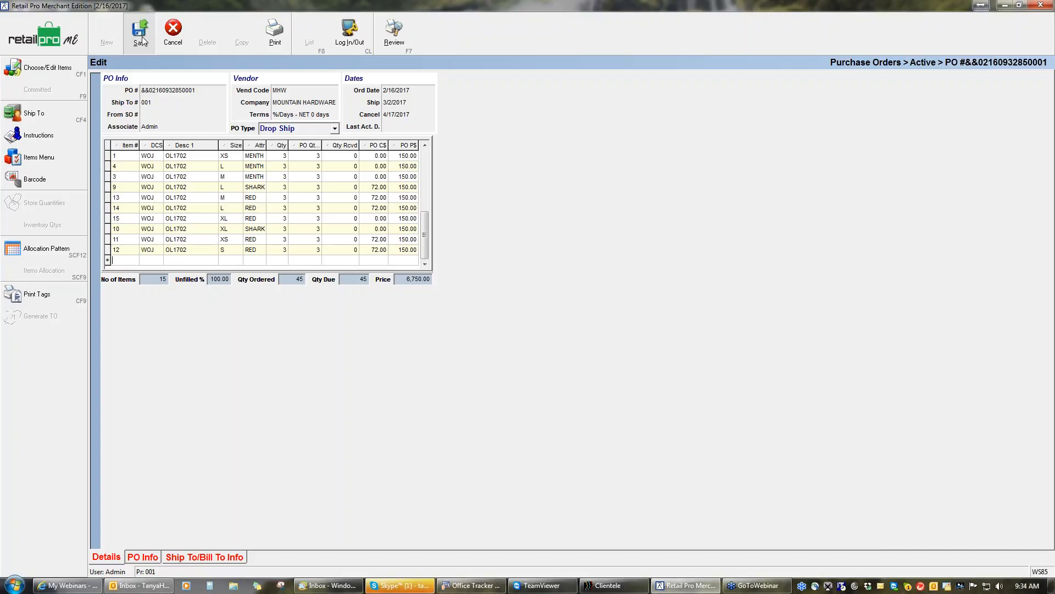
Finish saving the MHW purchase order and open the SOR purchase order from the active list
{"action": "left_click", "coordinate": [484, 318]}
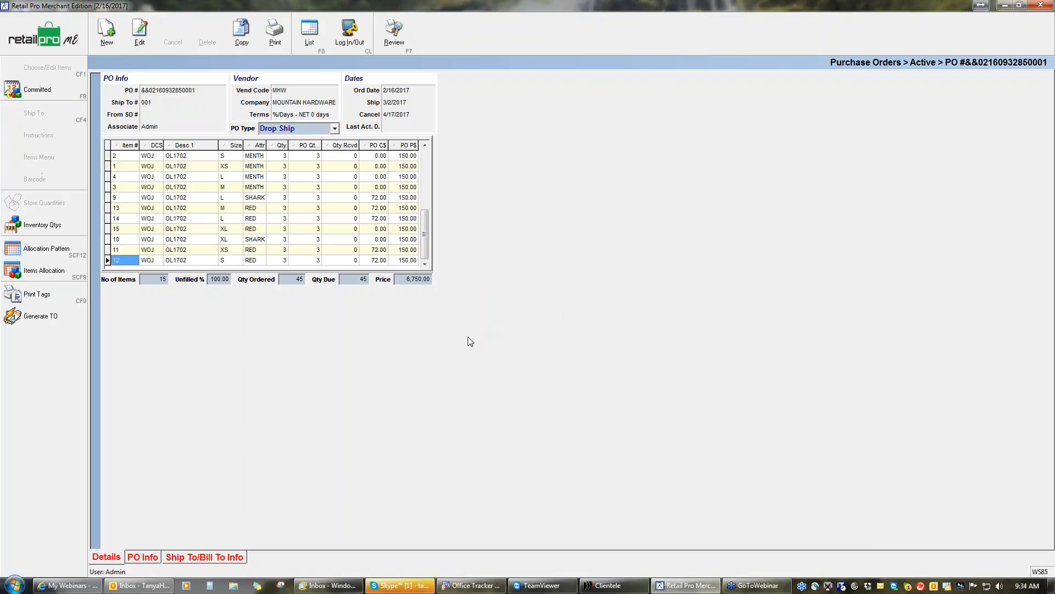
{"action": "left_click", "coordinate": [313, 44]}
{"action": "left_click", "coordinate": [197, 99]}
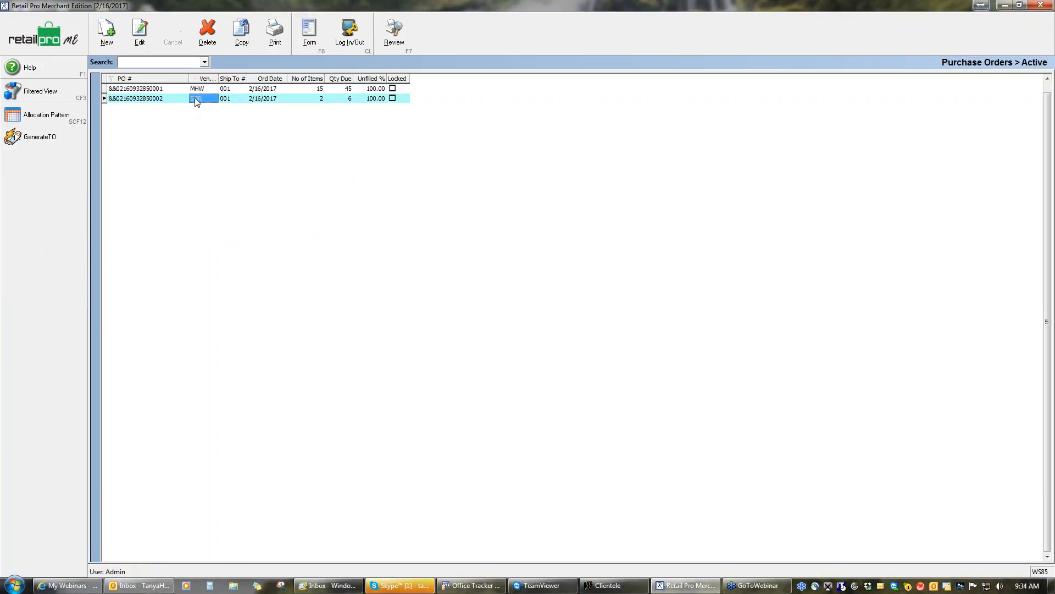
{"action": "left_click", "coordinate": [308, 34]}
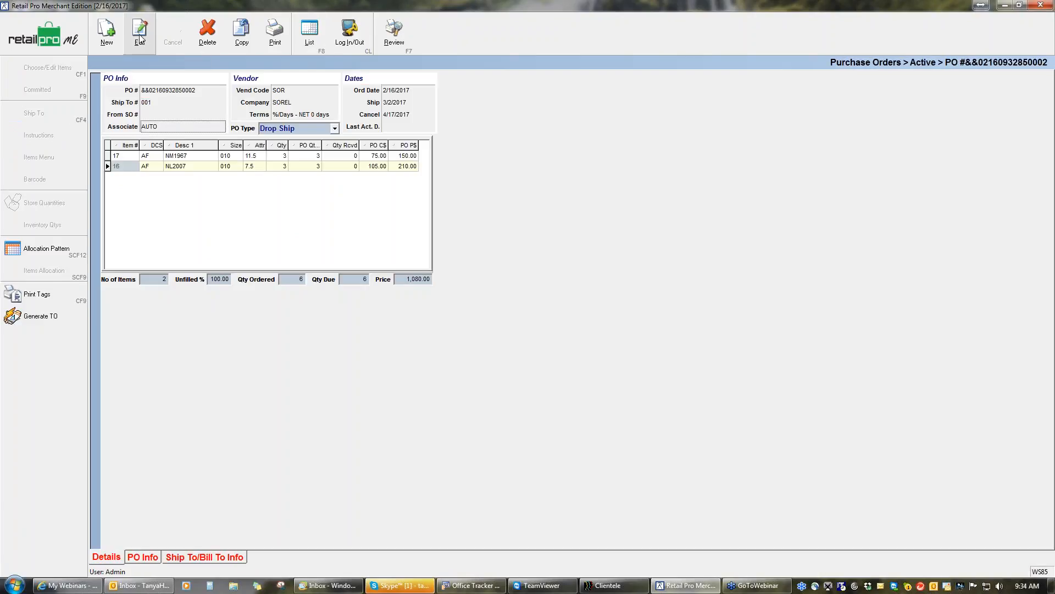
Set the SOR purchase order's associate to Admin and save the order
{"action": "left_click", "coordinate": [140, 31]}
{"action": "left_click", "coordinate": [173, 130]}
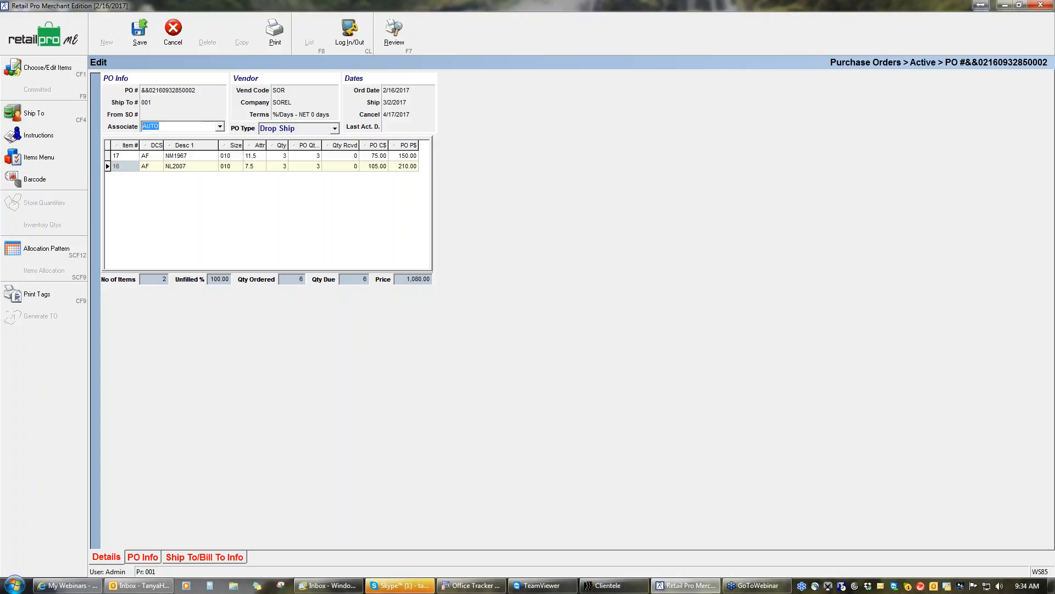
{"action": "left_click", "coordinate": [220, 127]}
{"action": "left_click", "coordinate": [168, 138]}
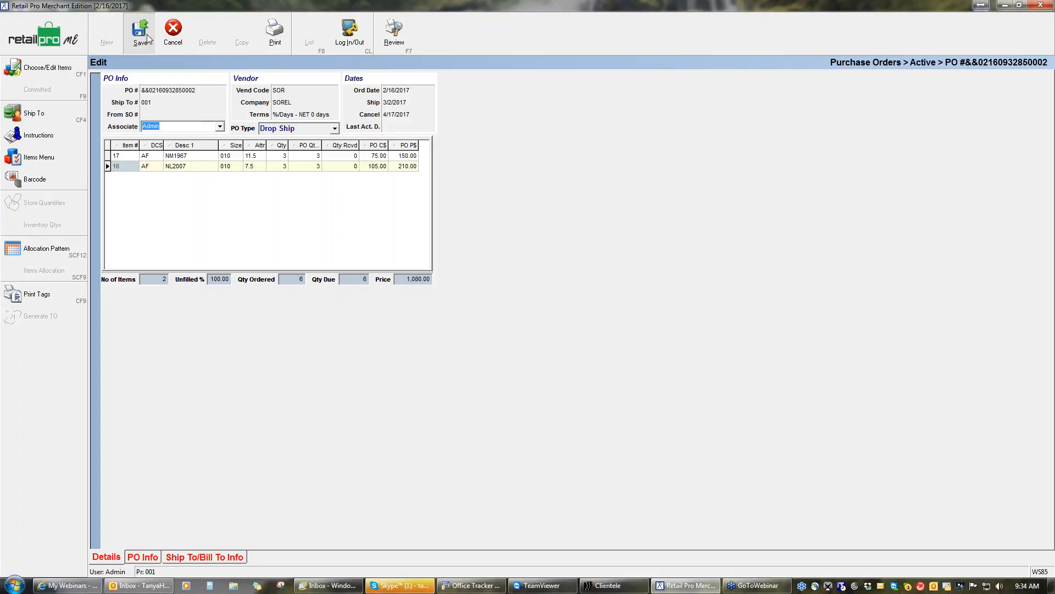
{"action": "left_click", "coordinate": [147, 34]}
{"action": "left_click", "coordinate": [480, 321]}
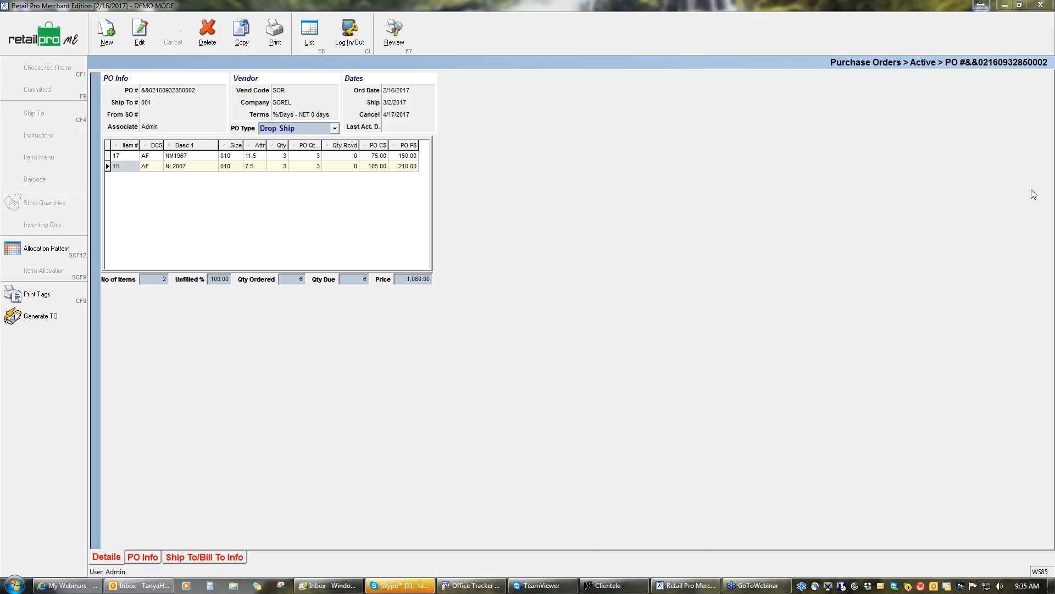
Leave the active purchase orders and open the Auto Transfers utility
{"action": "key", "text": "F8"}
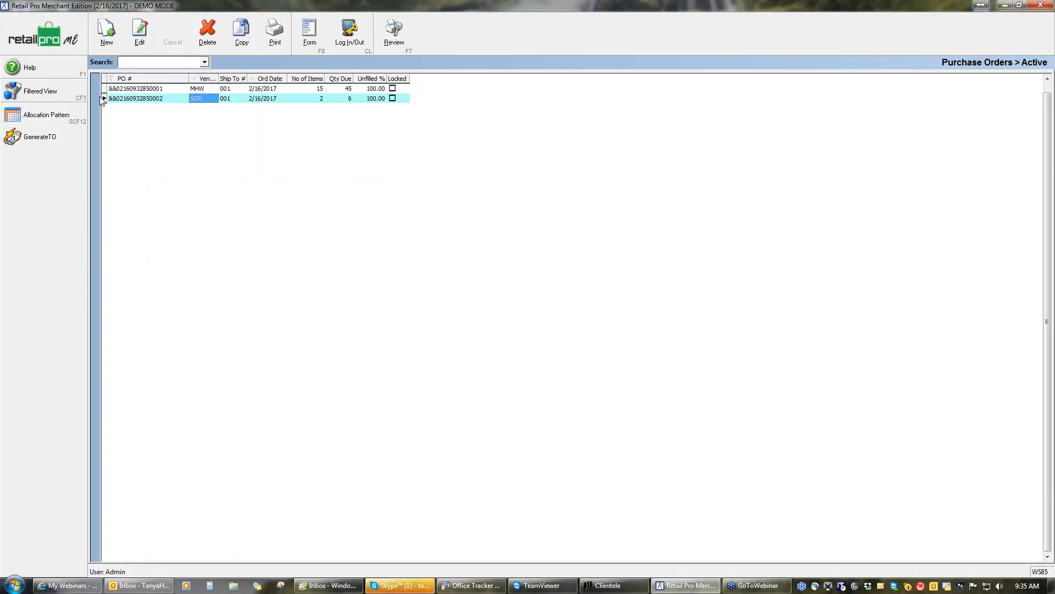
{"action": "left_click", "coordinate": [57, 38]}
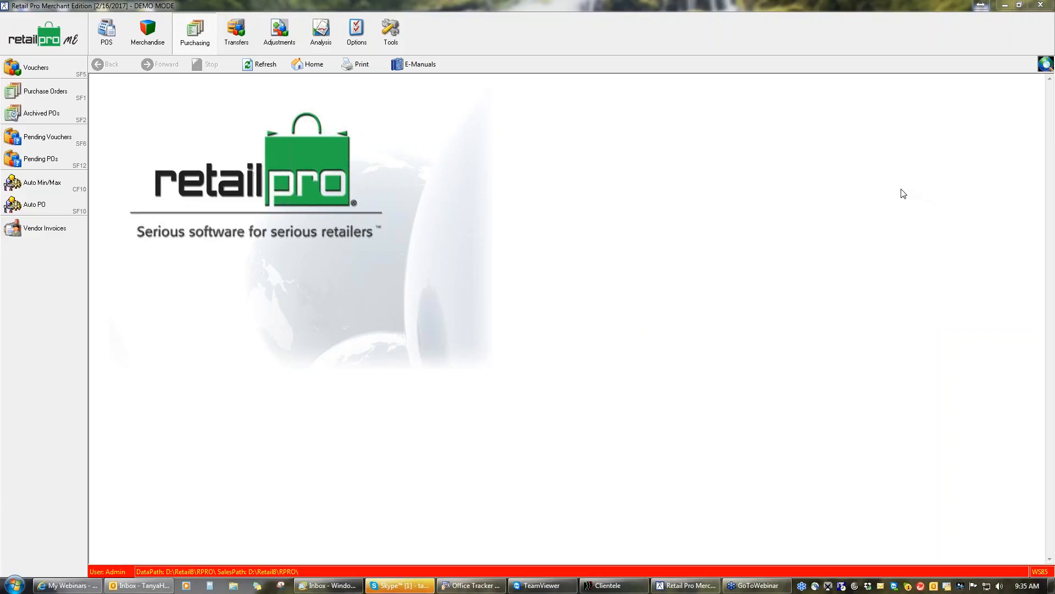
{"action": "left_click", "coordinate": [245, 38]}
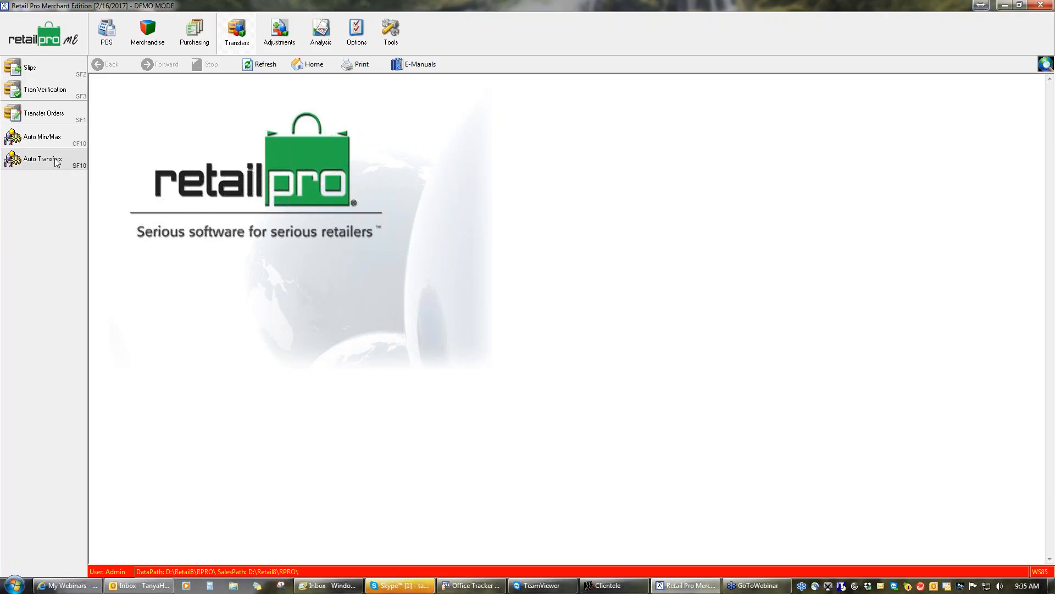
{"action": "left_click", "coordinate": [55, 159]}
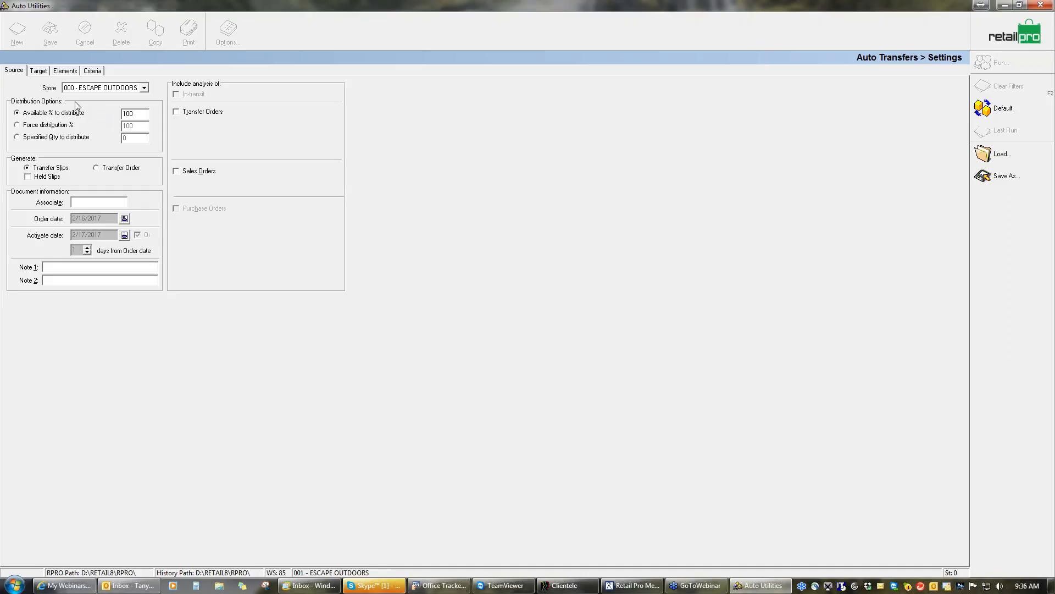
Try 001 - ESCAPE OUTDOORS as the source store and switch the source back to store 000
{"action": "left_click", "coordinate": [144, 88]}
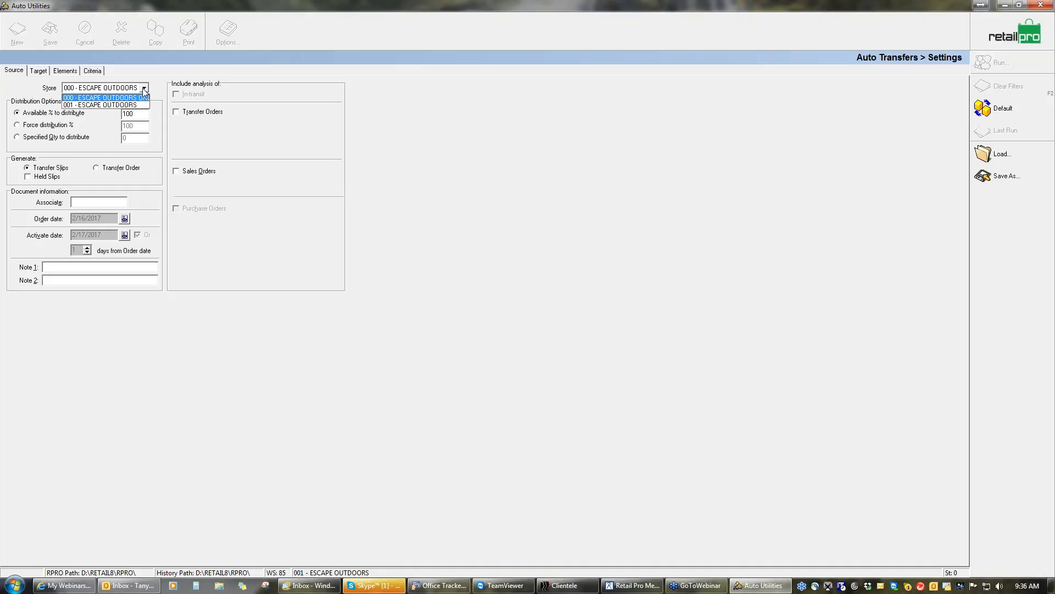
{"action": "left_click", "coordinate": [119, 104]}
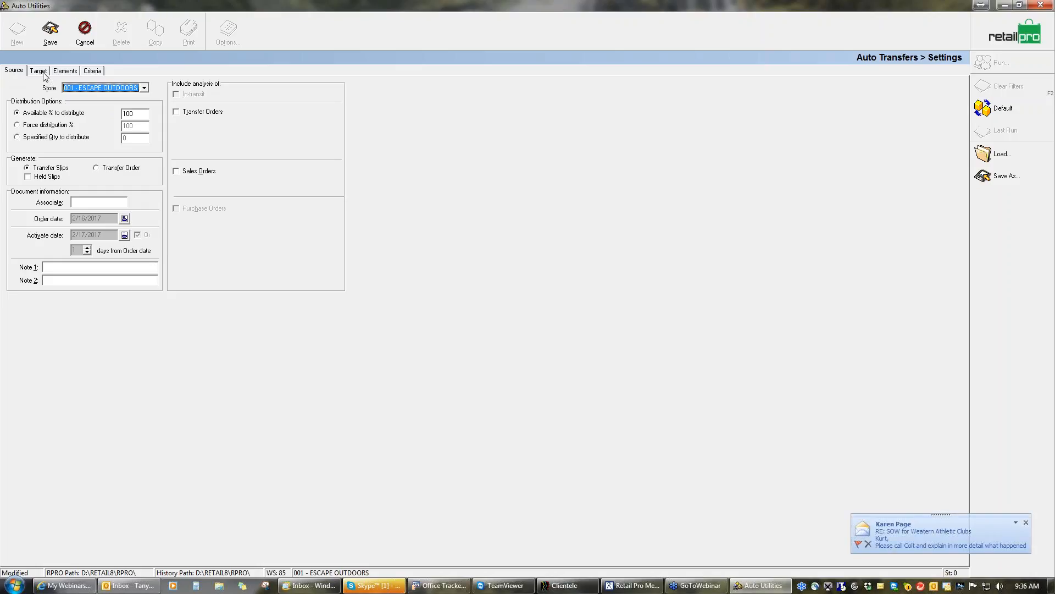
{"action": "left_click", "coordinate": [144, 88]}
{"action": "left_click", "coordinate": [139, 99]}
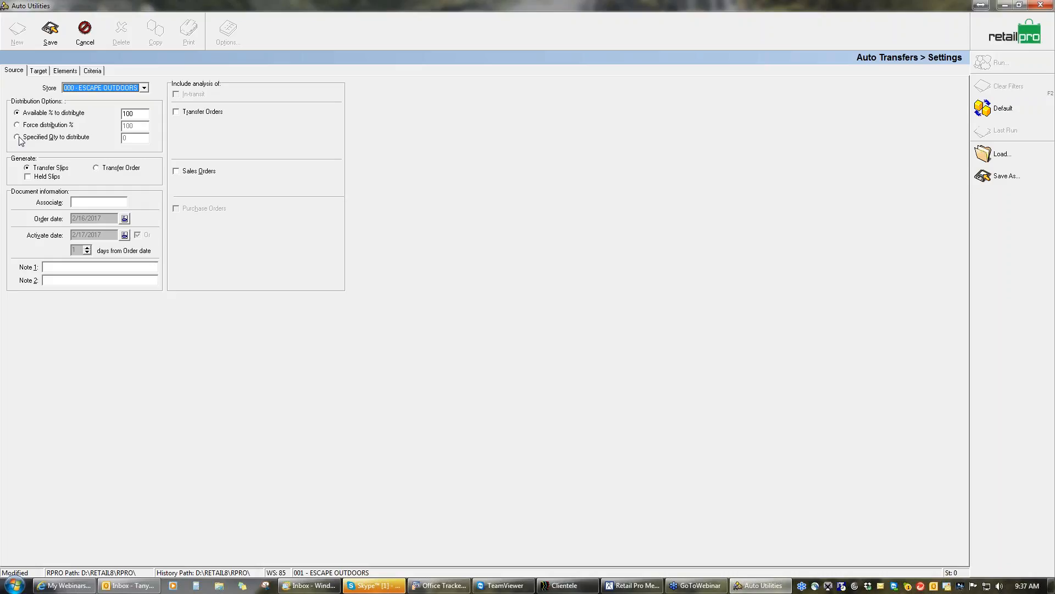
Try distributing a specified quantity of 2 and return to the Available % to distribute option
{"action": "left_click", "coordinate": [18, 138]}
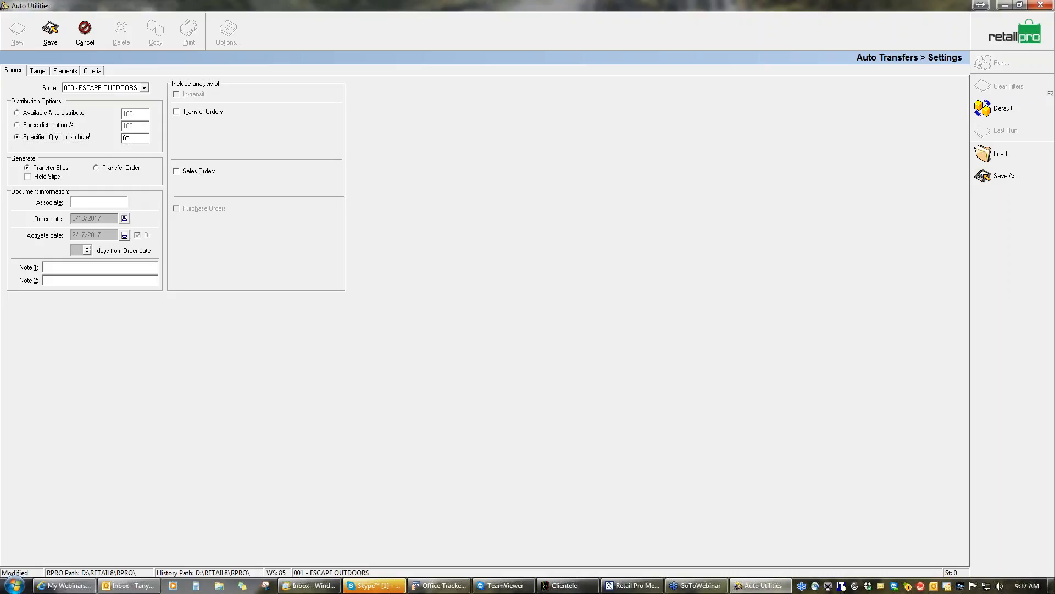
{"action": "left_click", "coordinate": [127, 139]}
{"action": "type", "text": "2"}
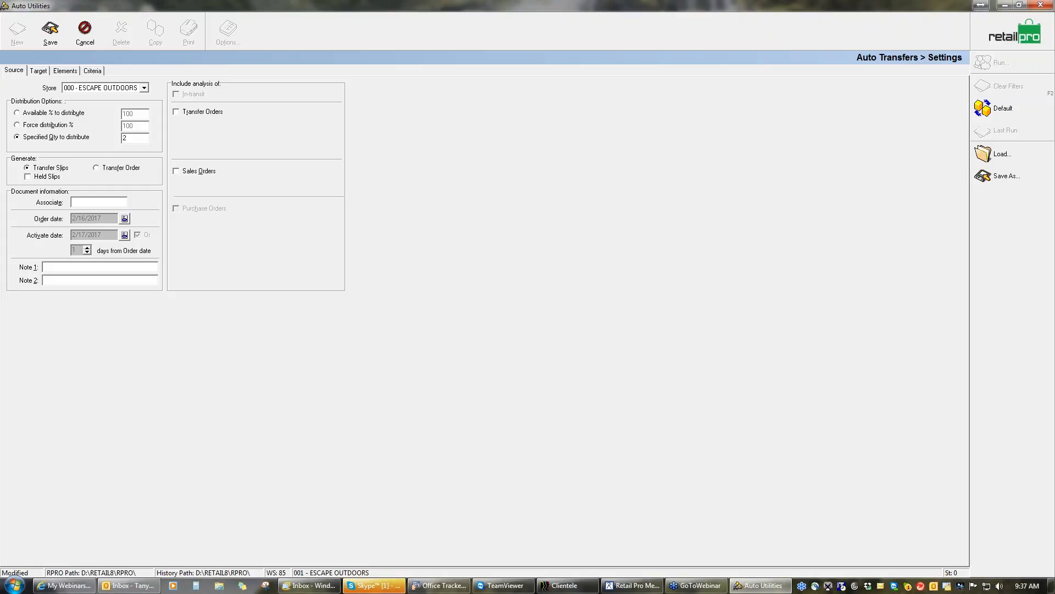
{"action": "left_click", "coordinate": [18, 113]}
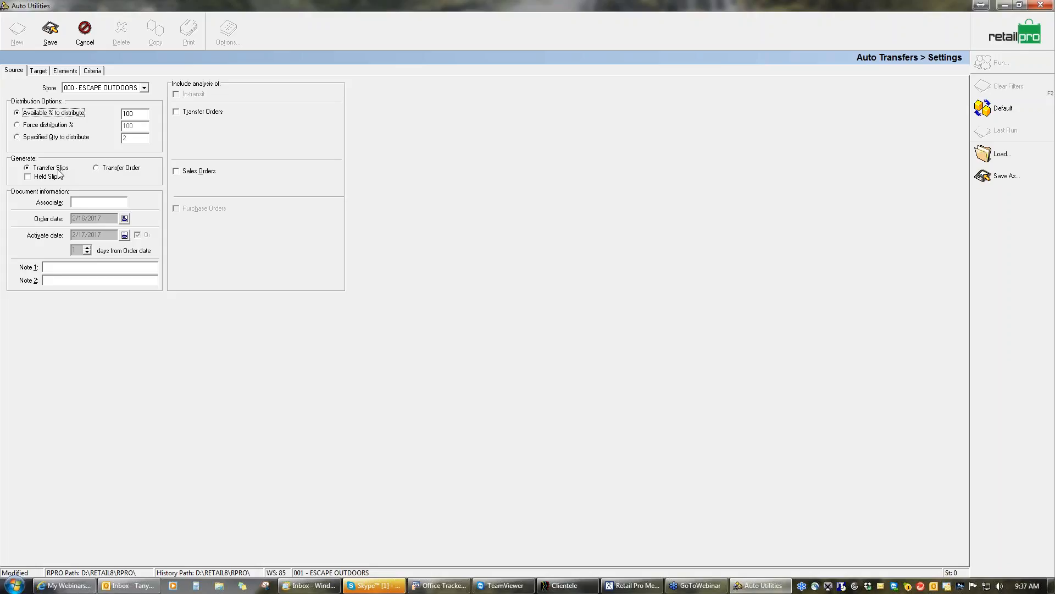
Have the transfer slips generated as held slips and set the associate to AUTO, without including sales orders in the source analysis
{"action": "left_click", "coordinate": [28, 177]}
{"action": "left_click", "coordinate": [88, 203]}
{"action": "type", "text": "AUTO"}
{"action": "left_click", "coordinate": [176, 171]}
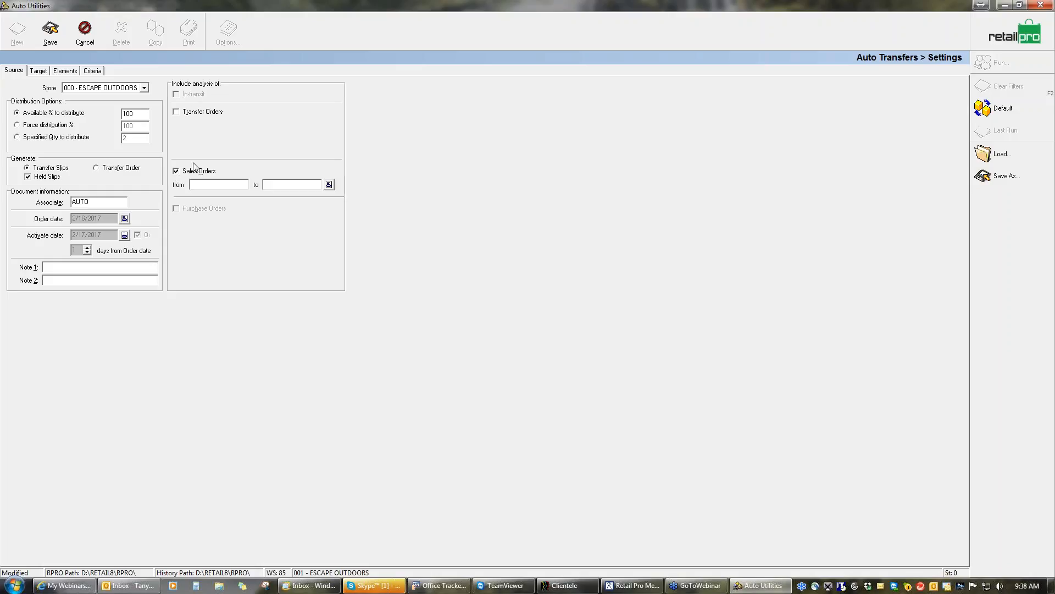
{"action": "left_click", "coordinate": [176, 171]}
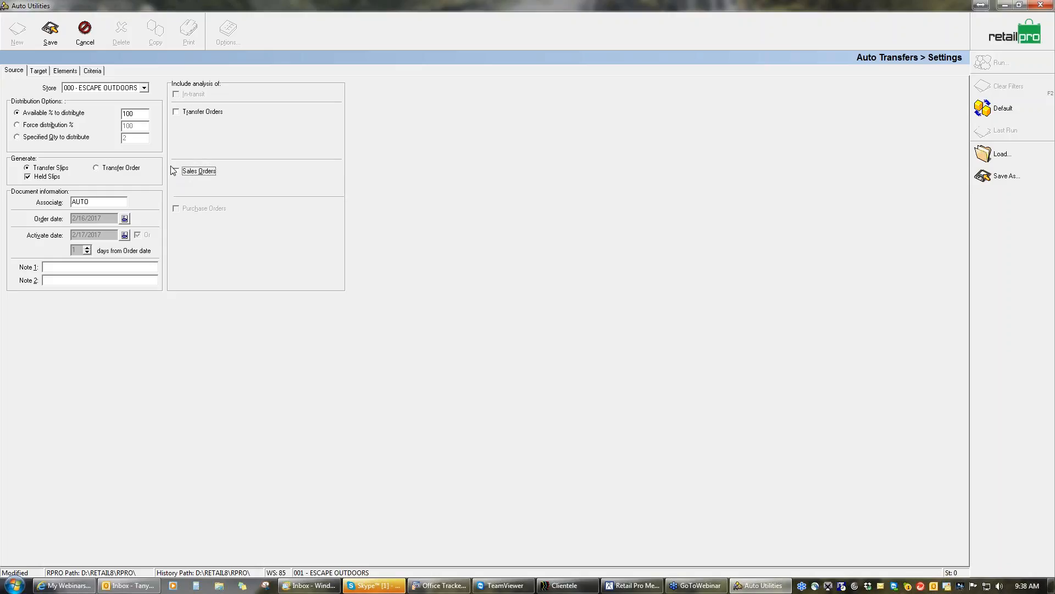
Select 001 - ESCAPE OUTDOORS as the target store and let the Min level initiate item transfers, leaving sales and purchase orders out of the analysis
{"action": "left_click", "coordinate": [40, 72]}
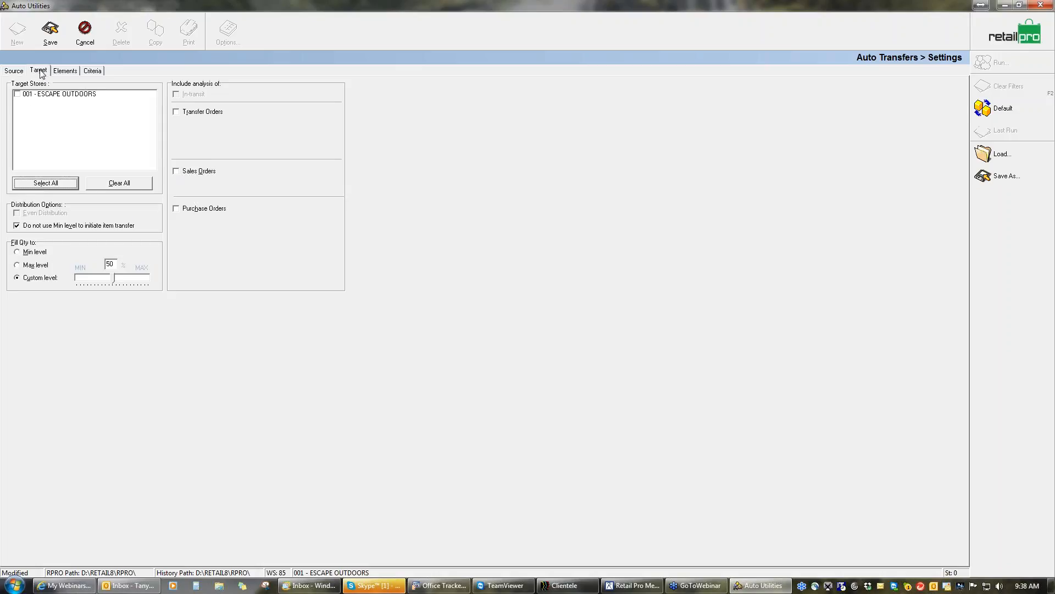
{"action": "left_click", "coordinate": [18, 95]}
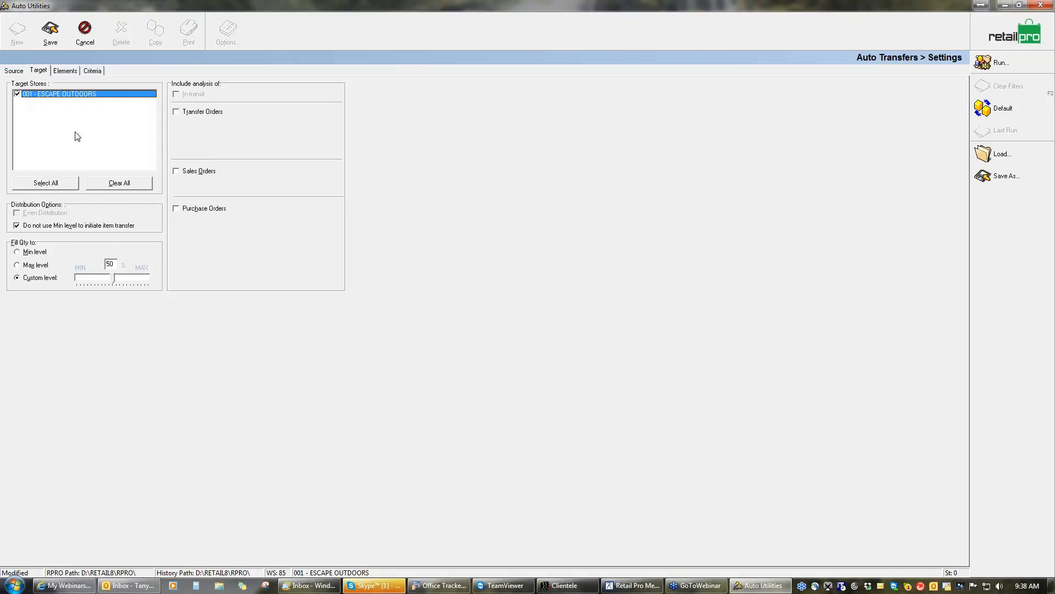
{"action": "left_click", "coordinate": [17, 225]}
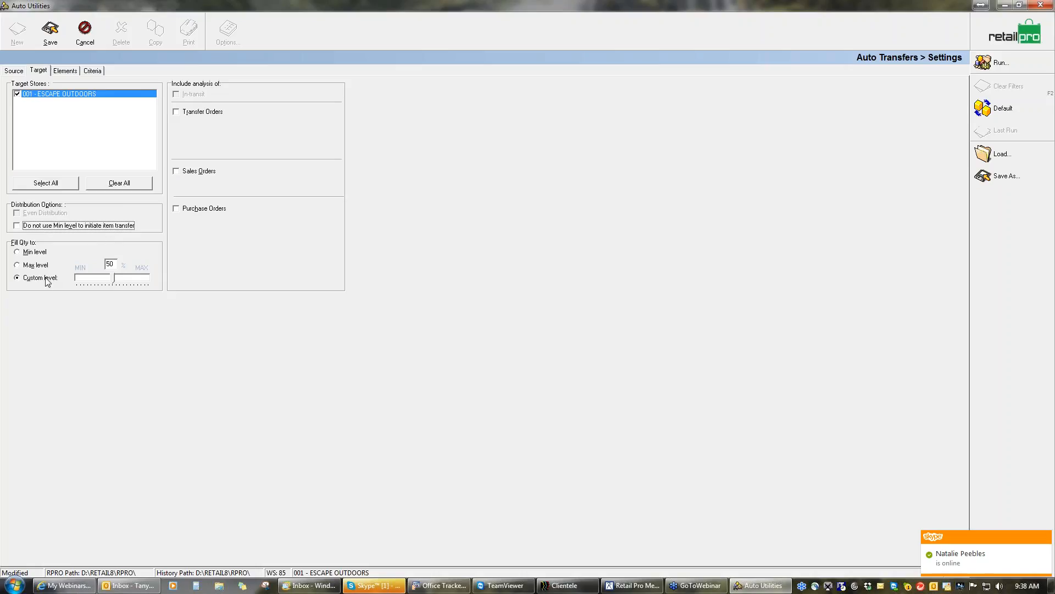
{"action": "left_click", "coordinate": [176, 208]}
{"action": "left_click", "coordinate": [179, 210]}
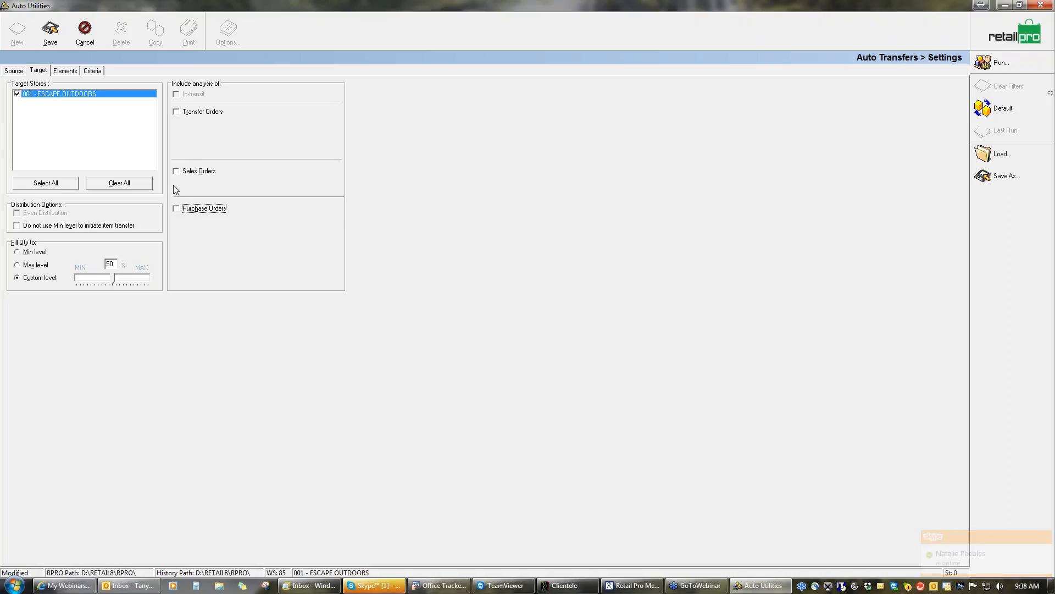
{"action": "left_click", "coordinate": [176, 171]}
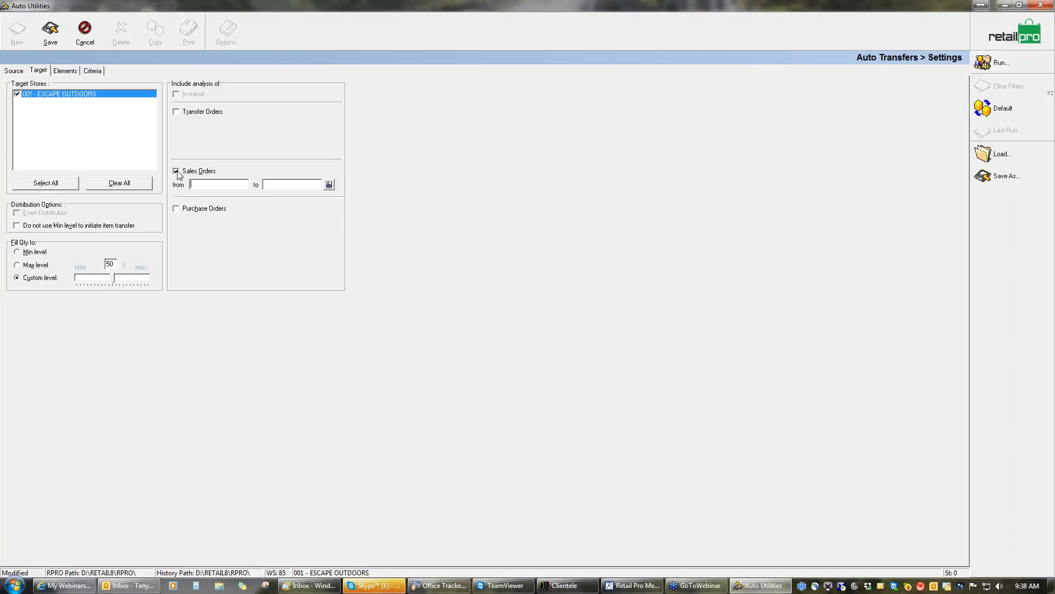
{"action": "left_click", "coordinate": [176, 170]}
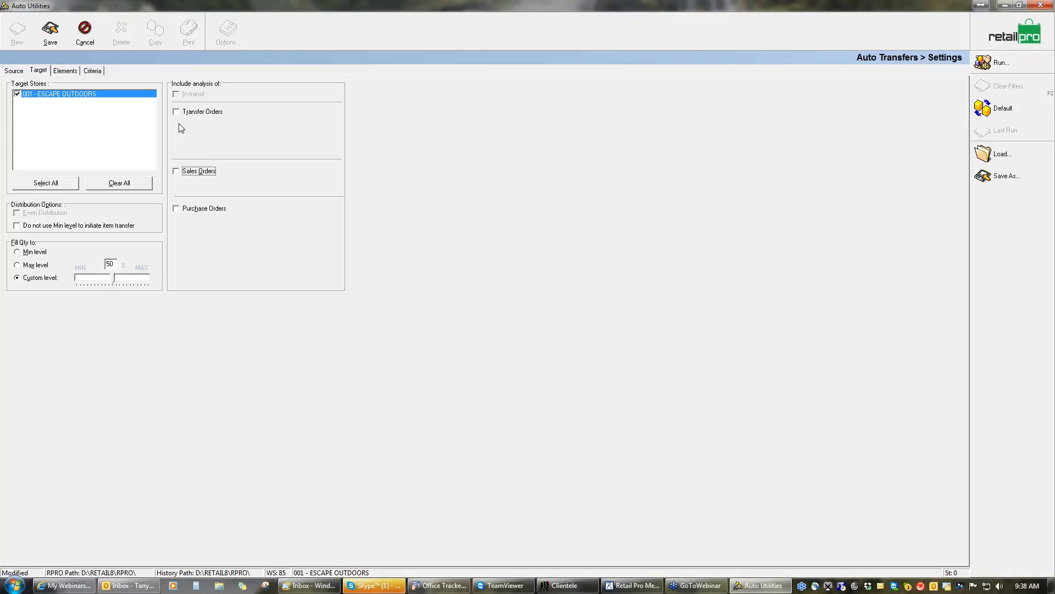
Activate all filter elements from DCS to Aux 8 and show their criteria
{"action": "left_click", "coordinate": [66, 71]}
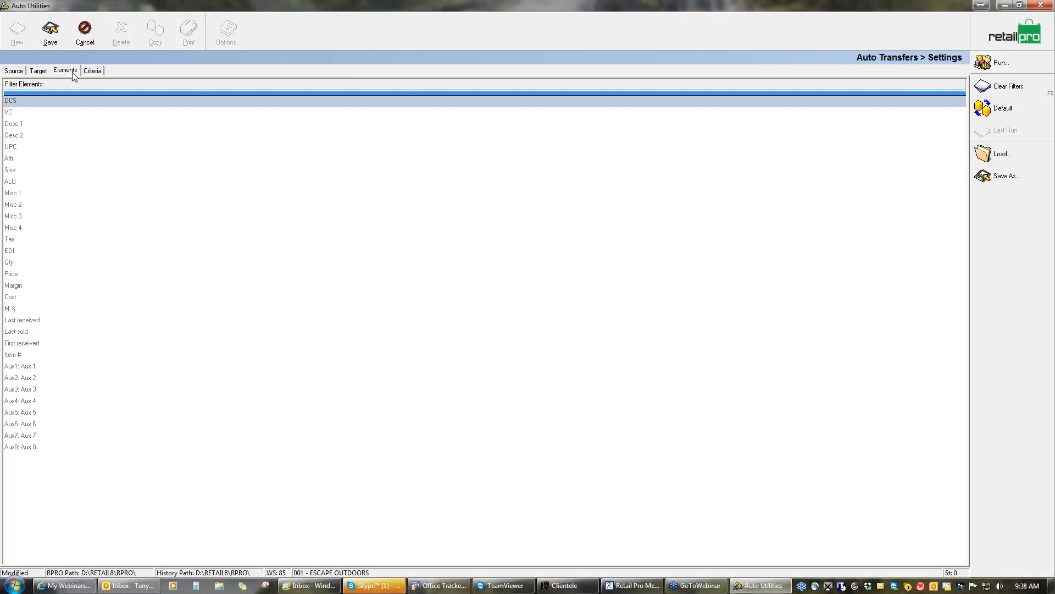
{"action": "left_click_drag", "start_coordinate": [41, 132], "coordinate": [43, 454]}
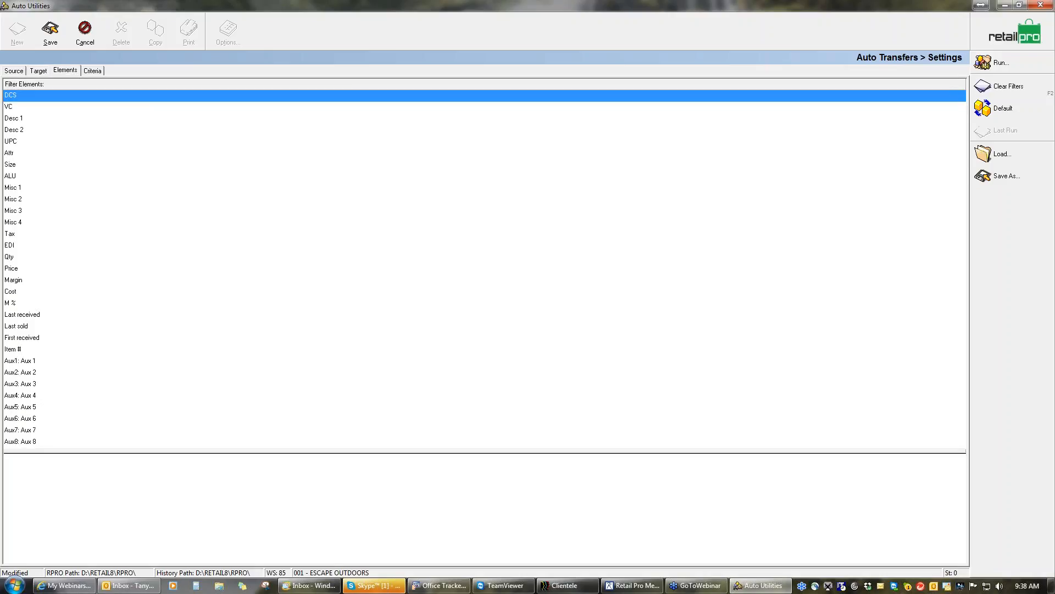
{"action": "left_click", "coordinate": [93, 71]}
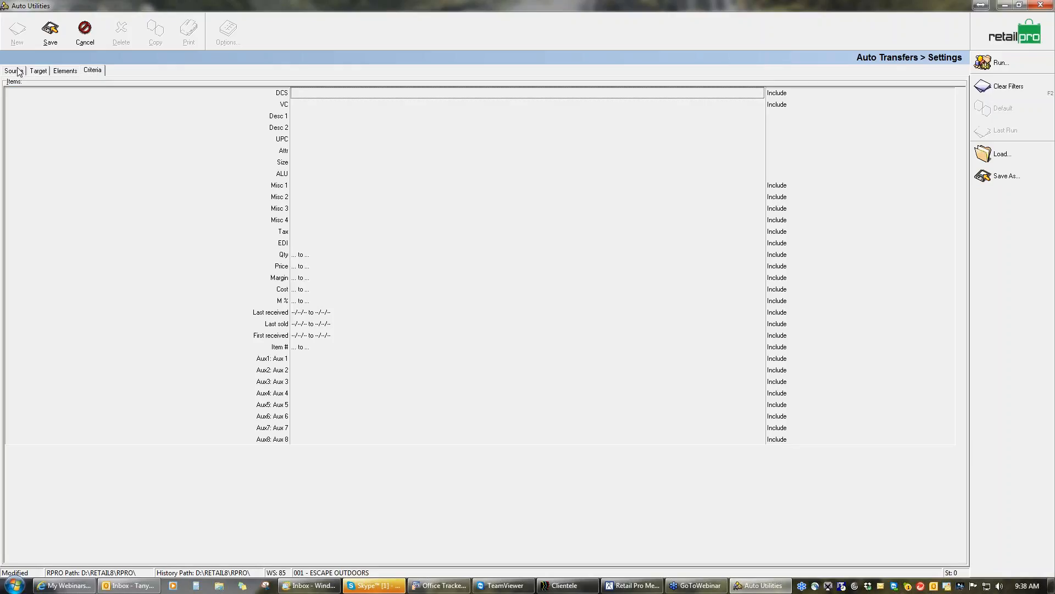
Save the Auto Transfers settings and run the transfer calculation
{"action": "left_click", "coordinate": [51, 32]}
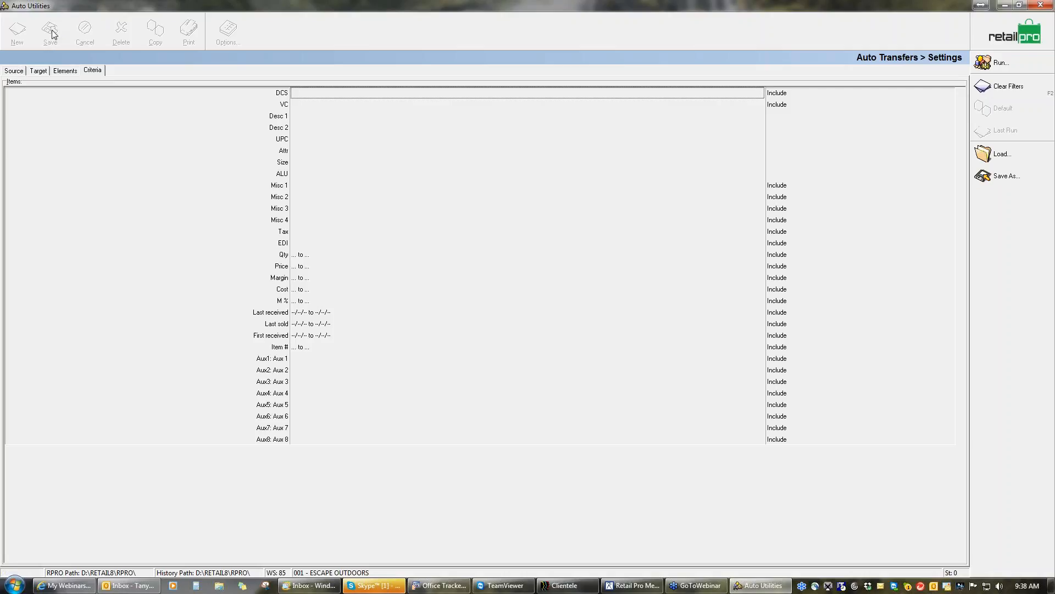
{"action": "left_click", "coordinate": [1010, 63]}
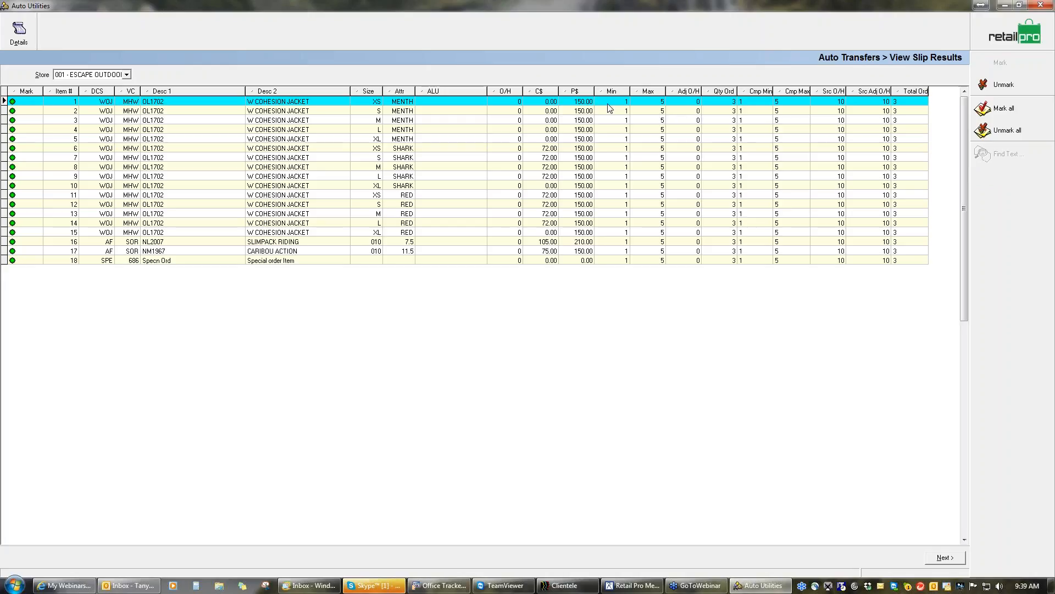
Move the O/H column directly before Min in the slip results and unmark the Special order Item
{"action": "left_click_drag", "start_coordinate": [503, 92], "coordinate": [594, 93]}
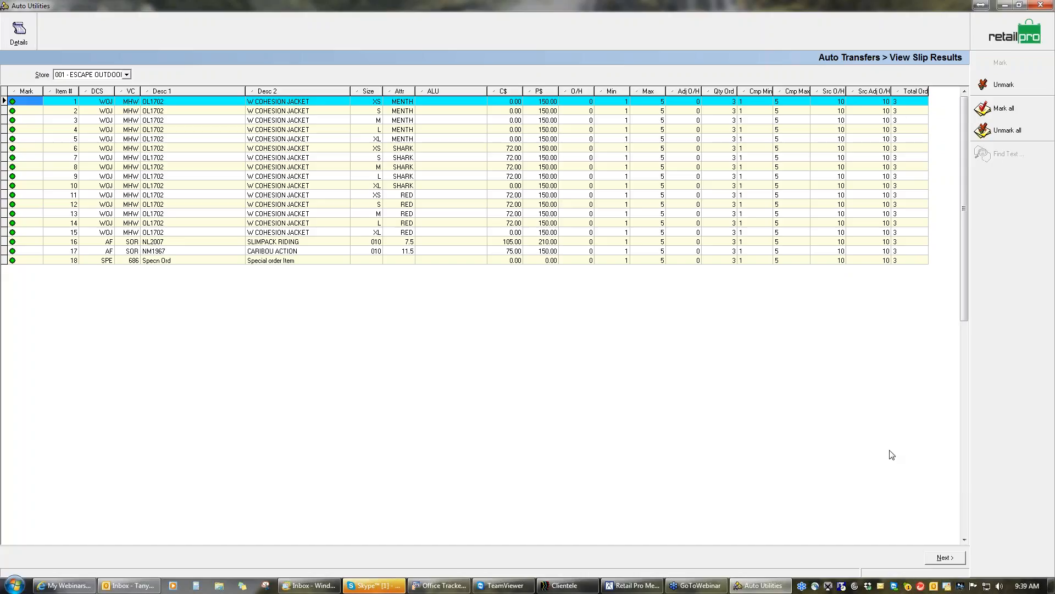
{"action": "left_click", "coordinate": [268, 261]}
{"action": "left_click", "coordinate": [999, 88]}
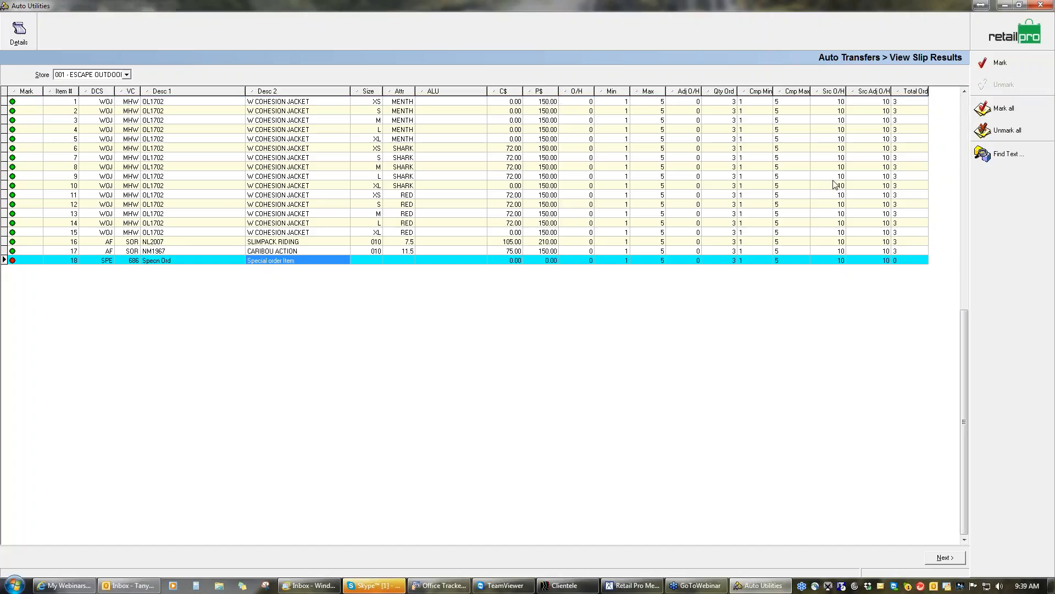
Write the marked items back to Retail Pro as a transfer document and decline printing it
{"action": "left_click", "coordinate": [944, 558]}
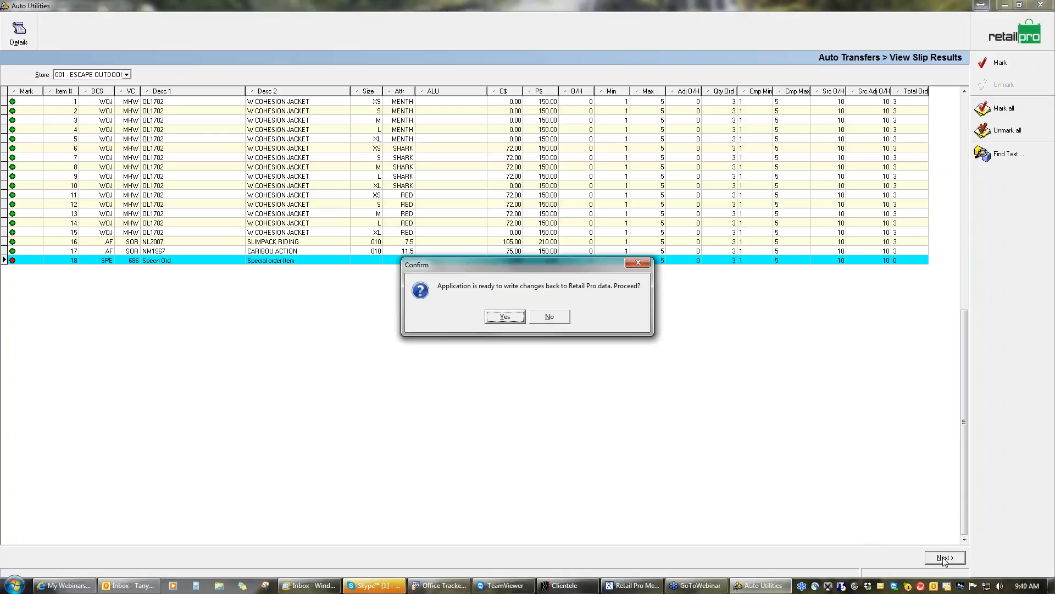
{"action": "left_click", "coordinate": [506, 317]}
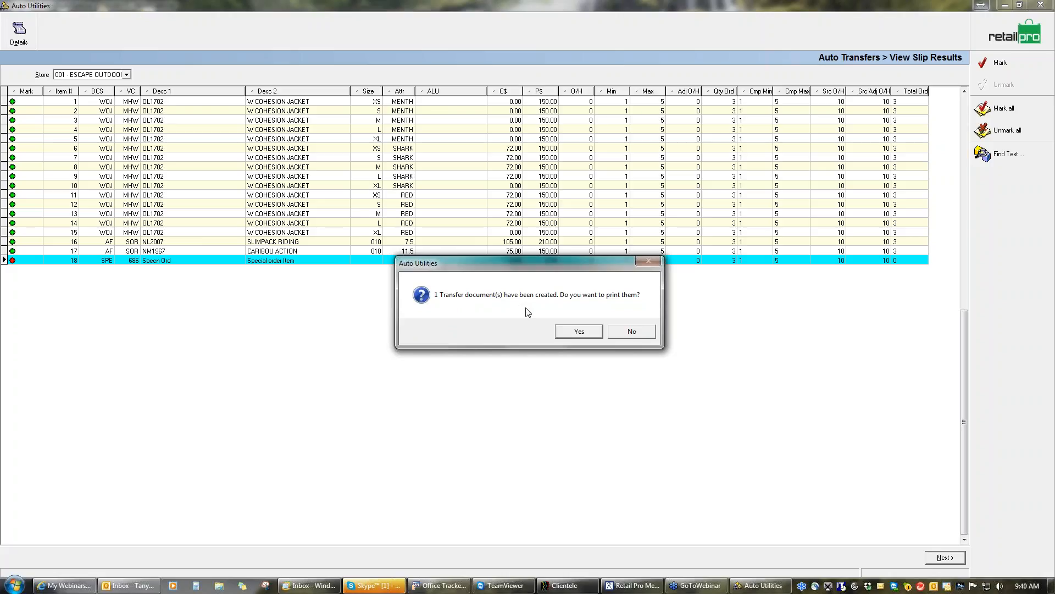
{"action": "left_click", "coordinate": [647, 333]}
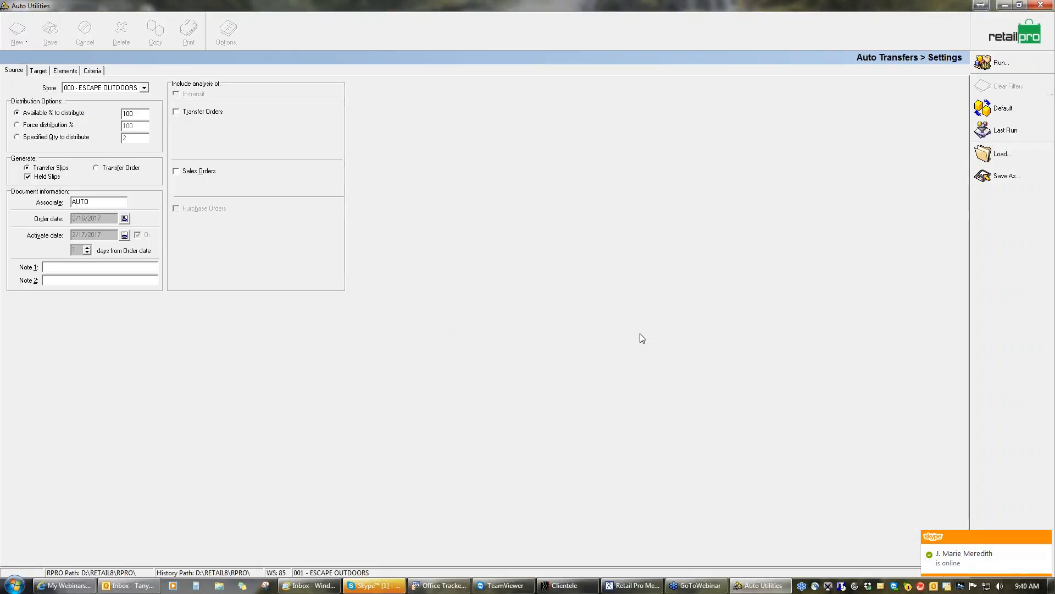
Close Auto Utilities and open the list of held transfer slips in Retail Pro
{"action": "left_click", "coordinate": [1013, 40]}
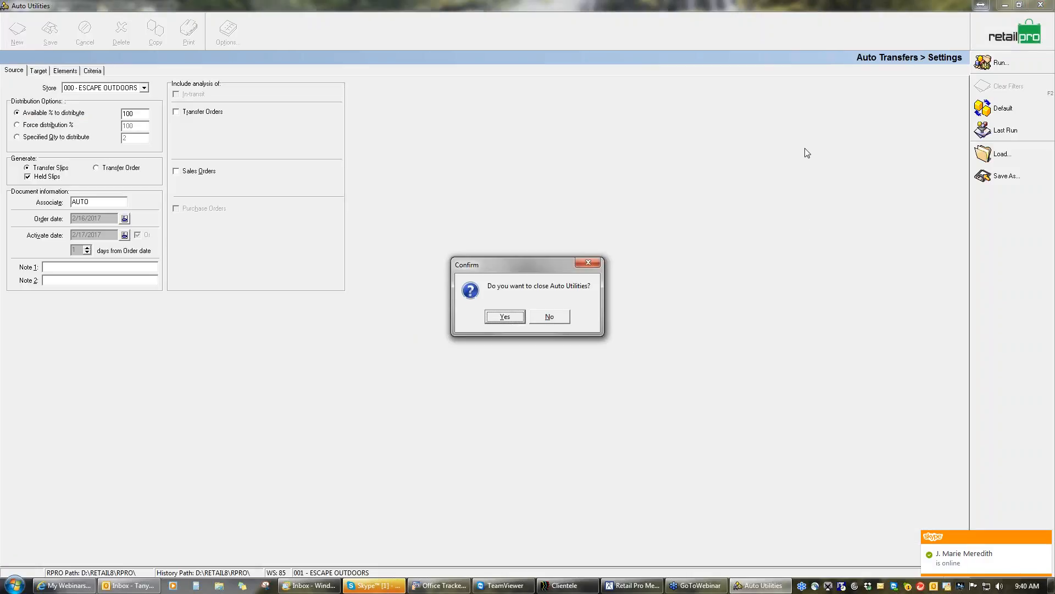
{"action": "left_click", "coordinate": [506, 321]}
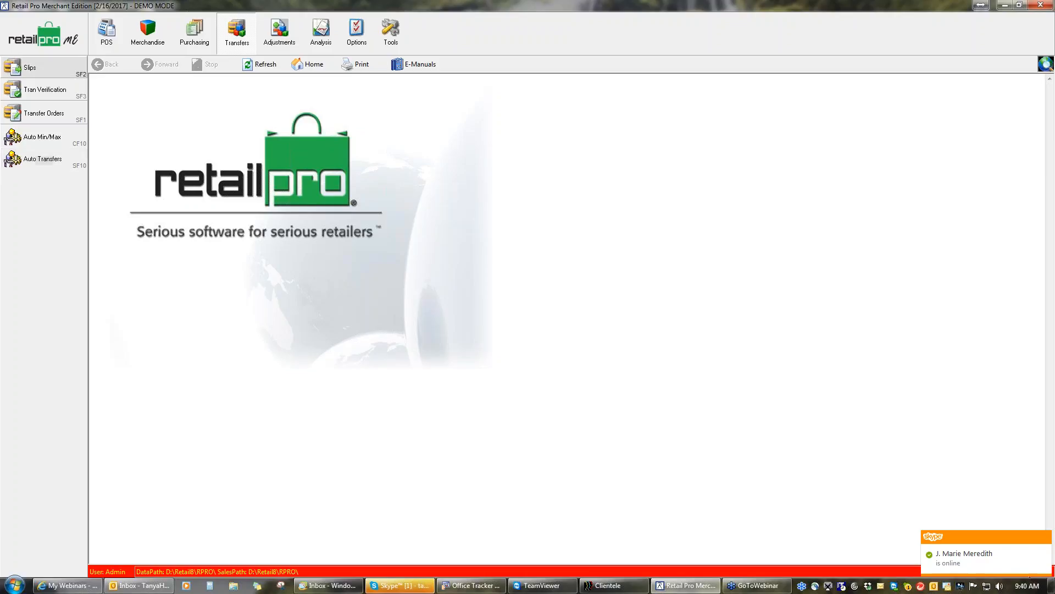
{"action": "left_click", "coordinate": [30, 68]}
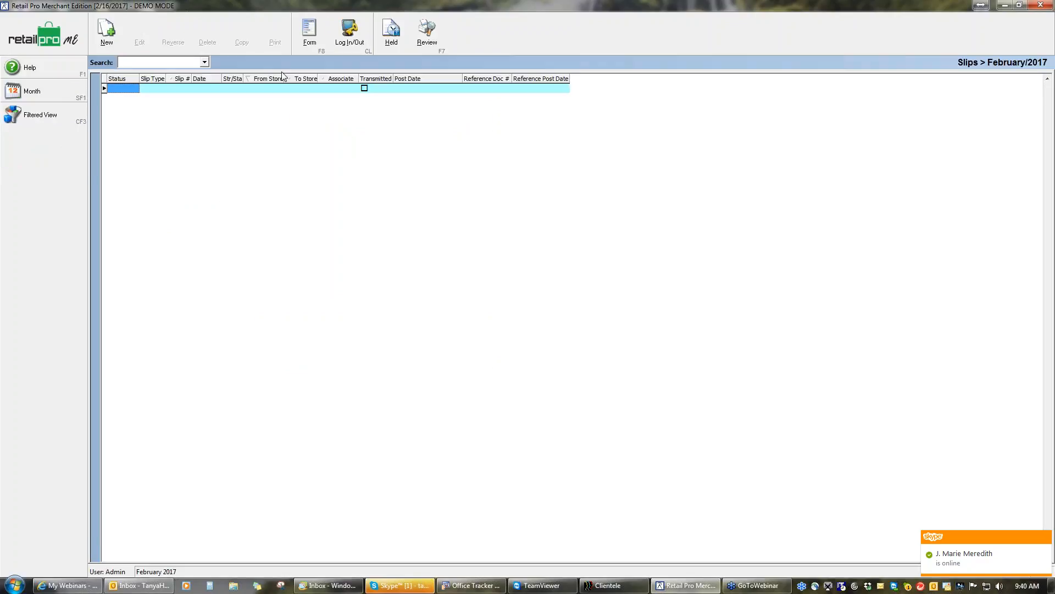
{"action": "left_click", "coordinate": [392, 31]}
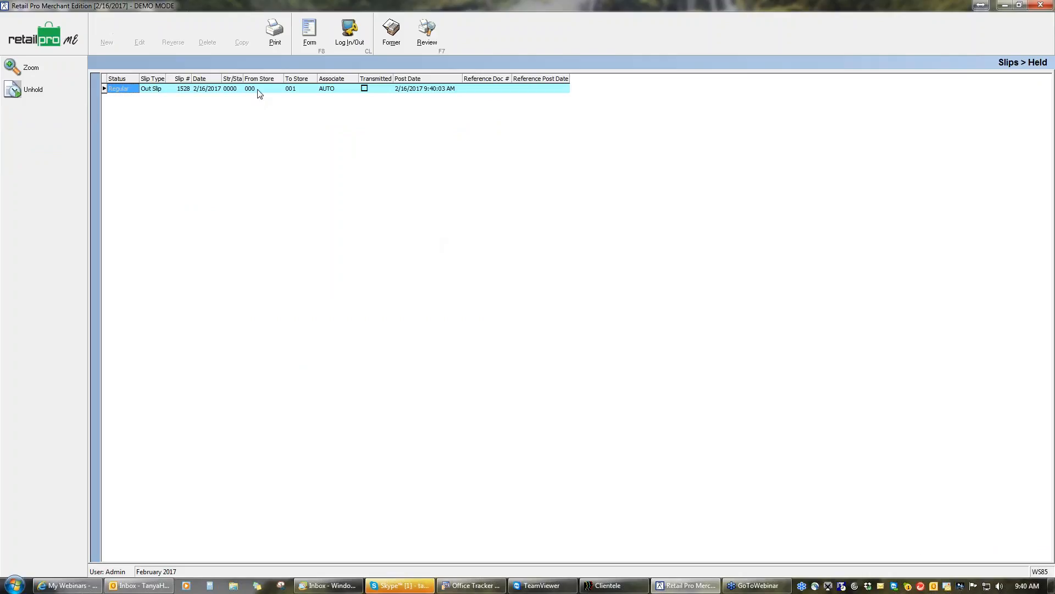
Unhold the AUTO out slip from store 000 to store 001 and review its item lines
{"action": "left_click", "coordinate": [42, 91]}
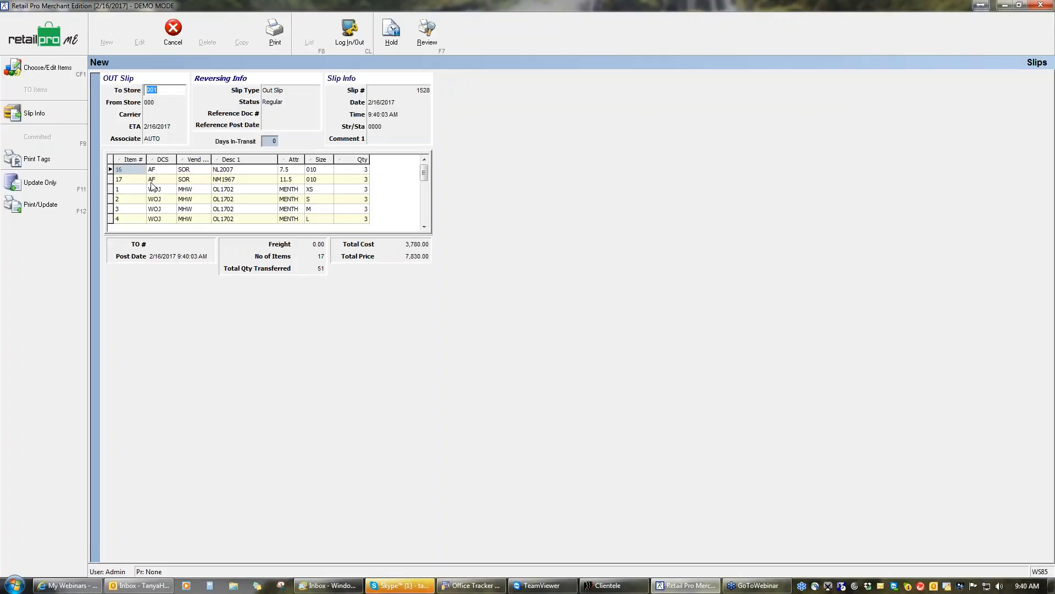
{"action": "left_click", "coordinate": [423, 210]}
{"action": "left_click", "coordinate": [423, 210]}
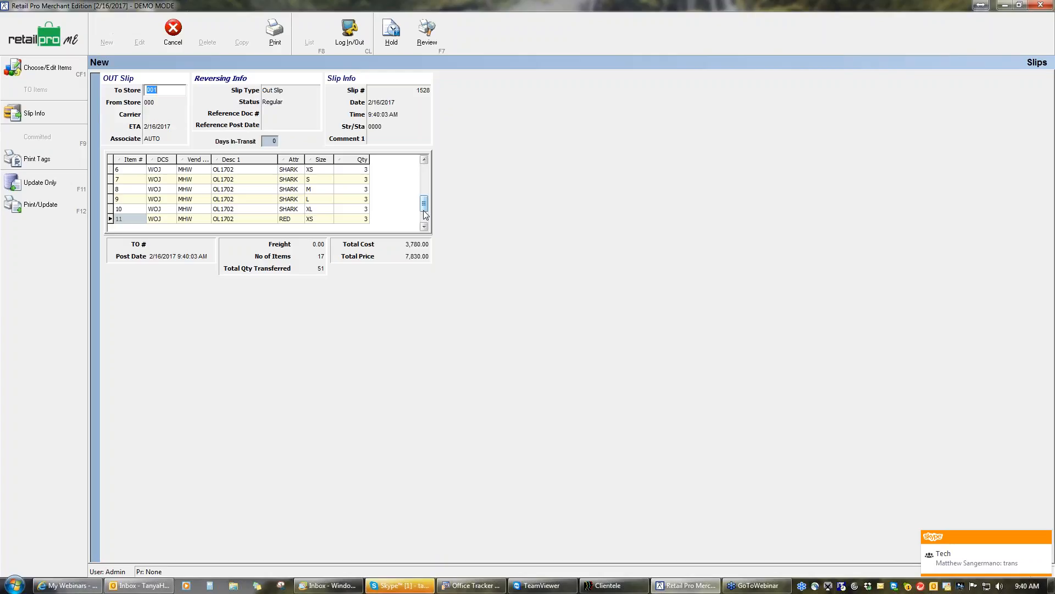
Set the out slip's associate to Admin, update the slip without printing, and leave the slips area
{"action": "left_click", "coordinate": [161, 138]}
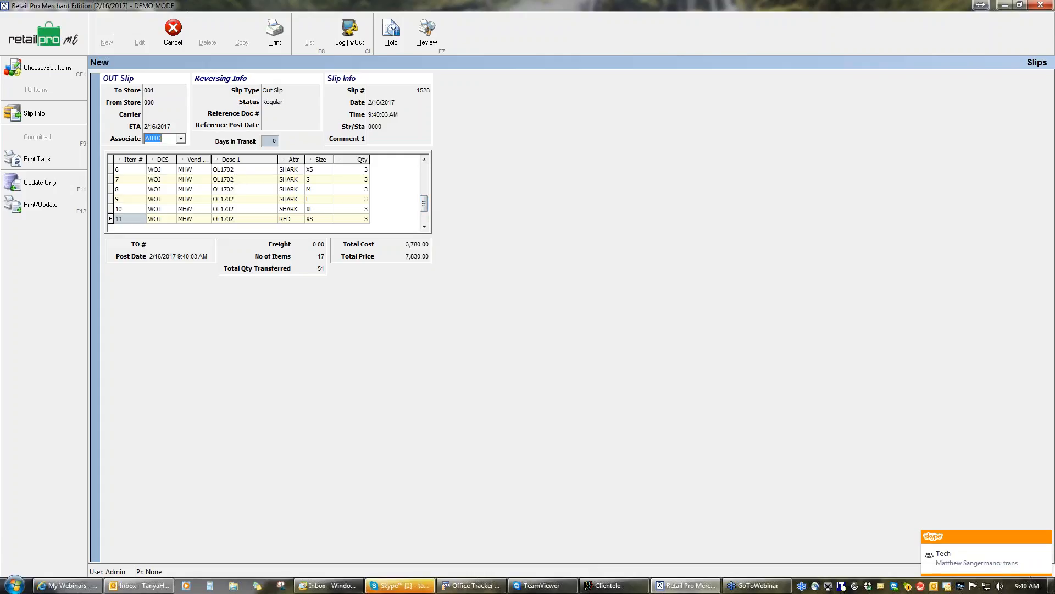
{"action": "left_click", "coordinate": [161, 138]}
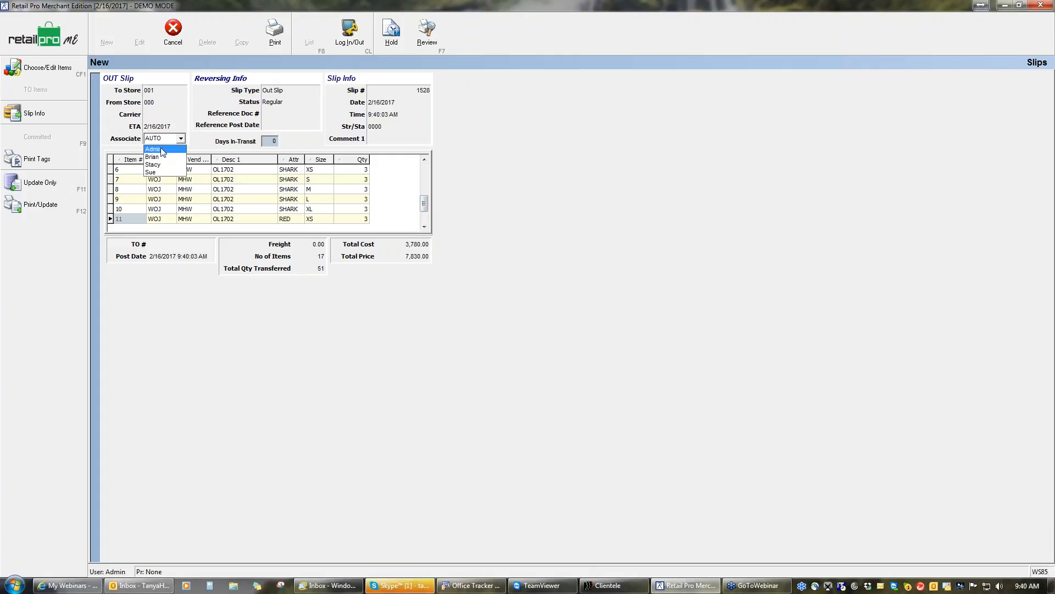
{"action": "left_click", "coordinate": [162, 151]}
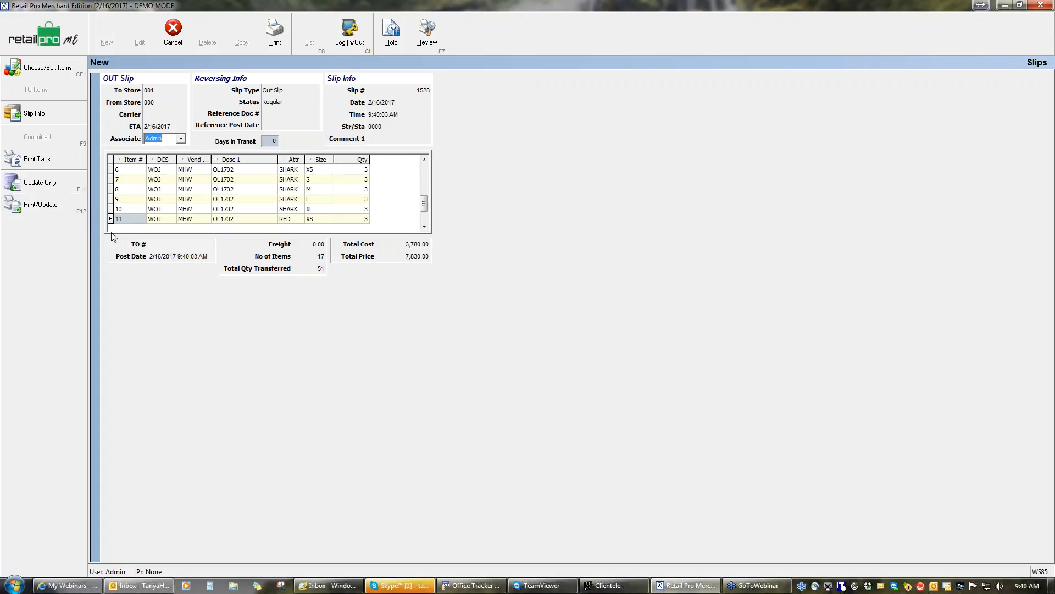
{"action": "left_click", "coordinate": [58, 188]}
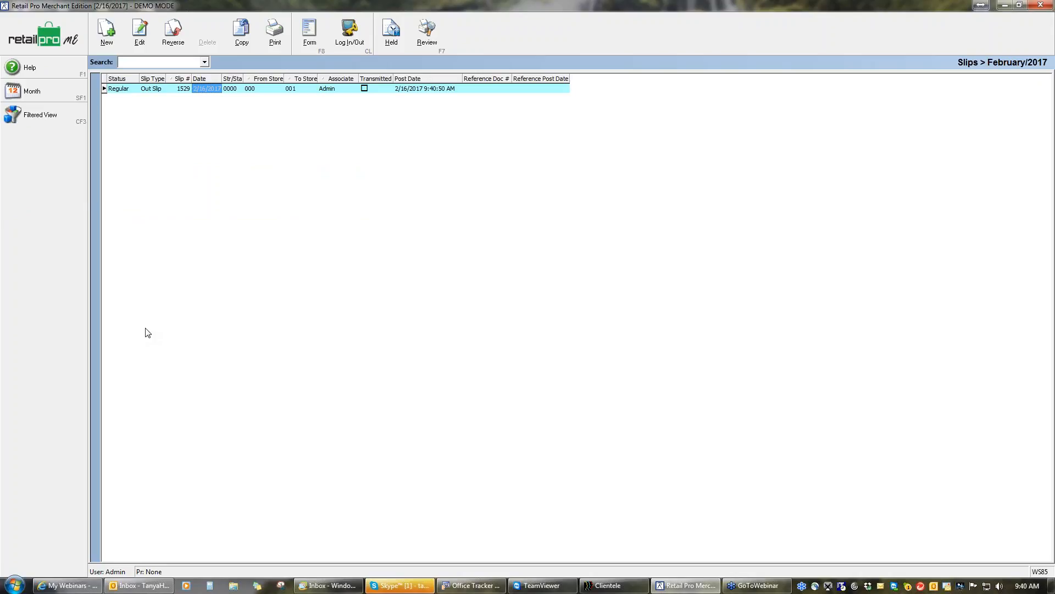
{"action": "left_click", "coordinate": [47, 40]}
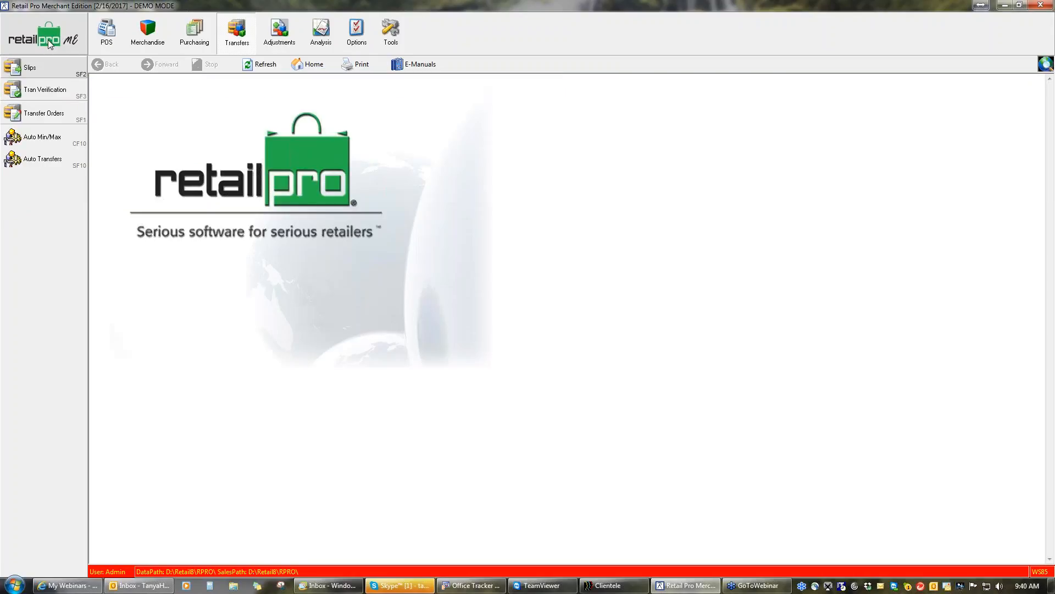
Check the quantities, Min and Max of the first items in store 001's inventory, then return to the home screen
{"action": "left_click", "coordinate": [147, 32]}
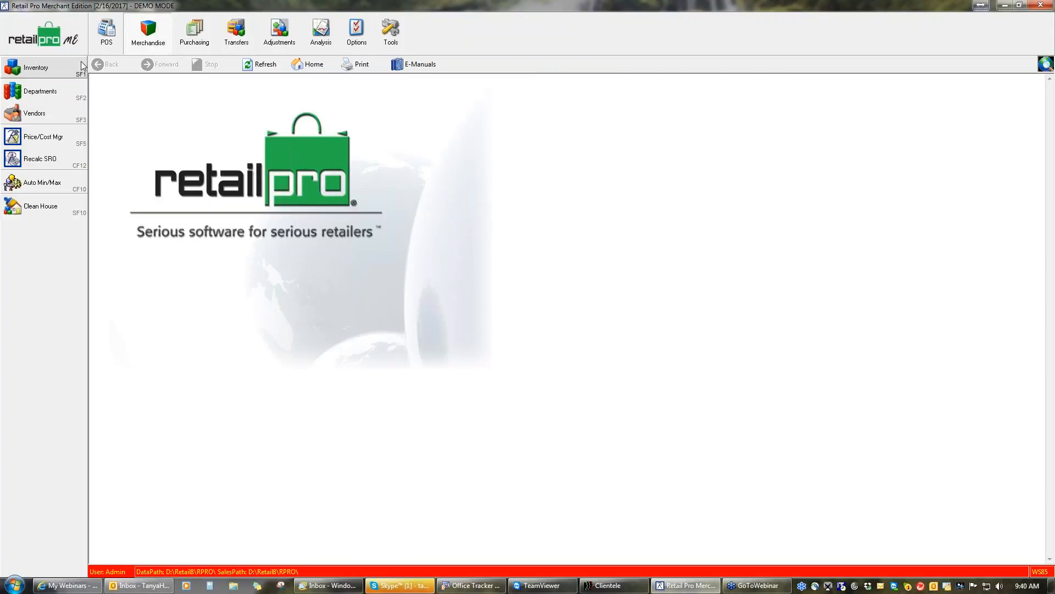
{"action": "left_click", "coordinate": [72, 65]}
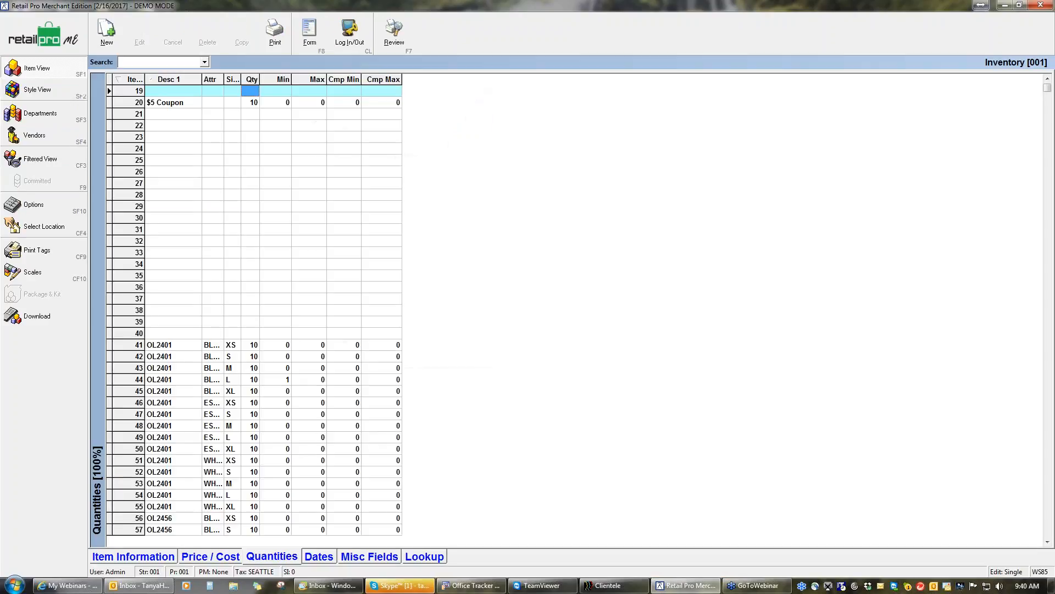
{"action": "left_click", "coordinate": [1048, 78]}
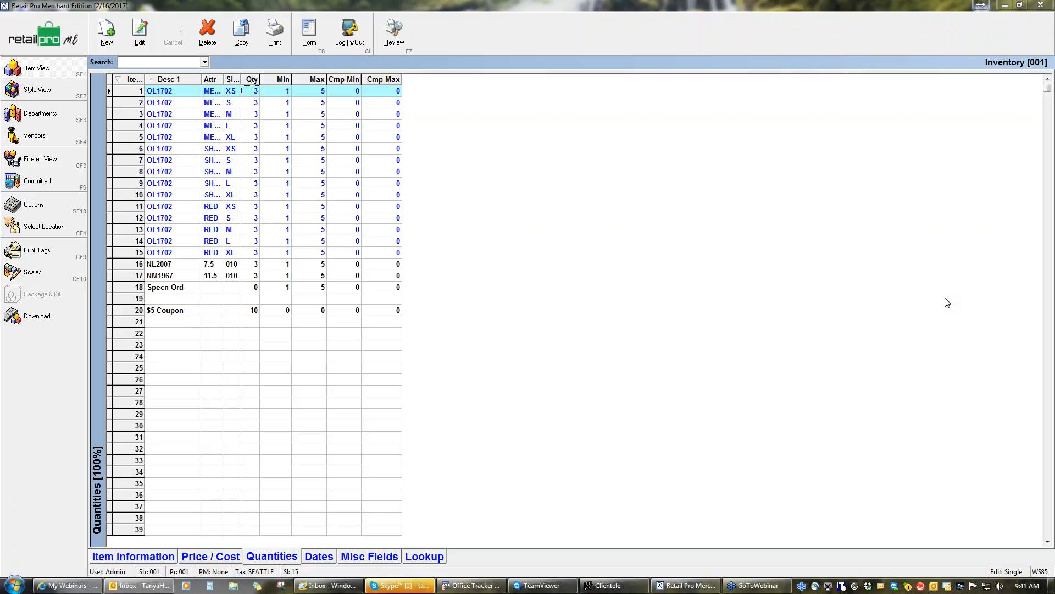
{"action": "left_click", "coordinate": [828, 410]}
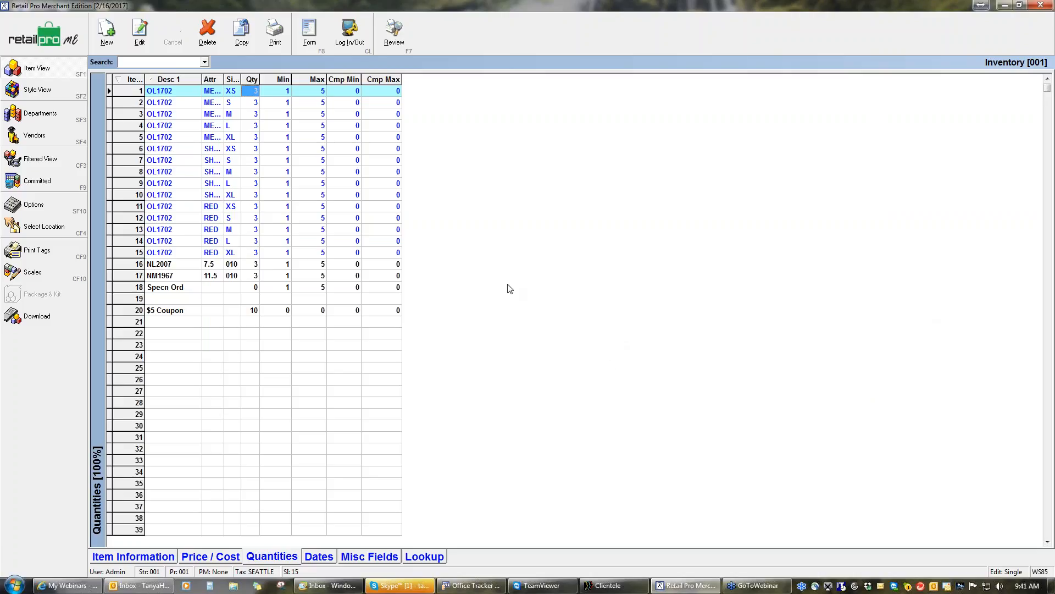
{"action": "left_click", "coordinate": [44, 34]}
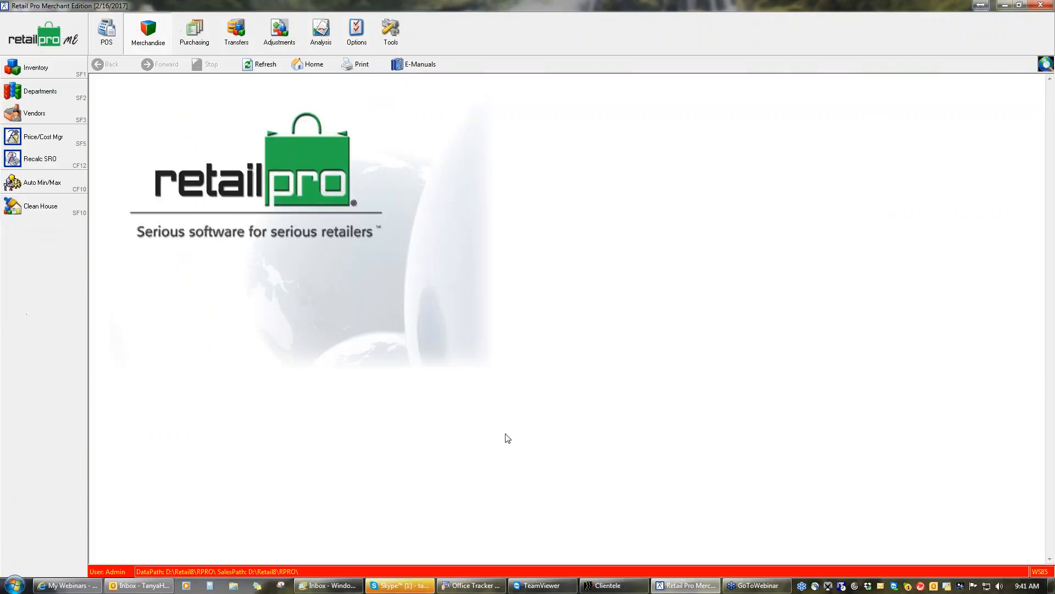